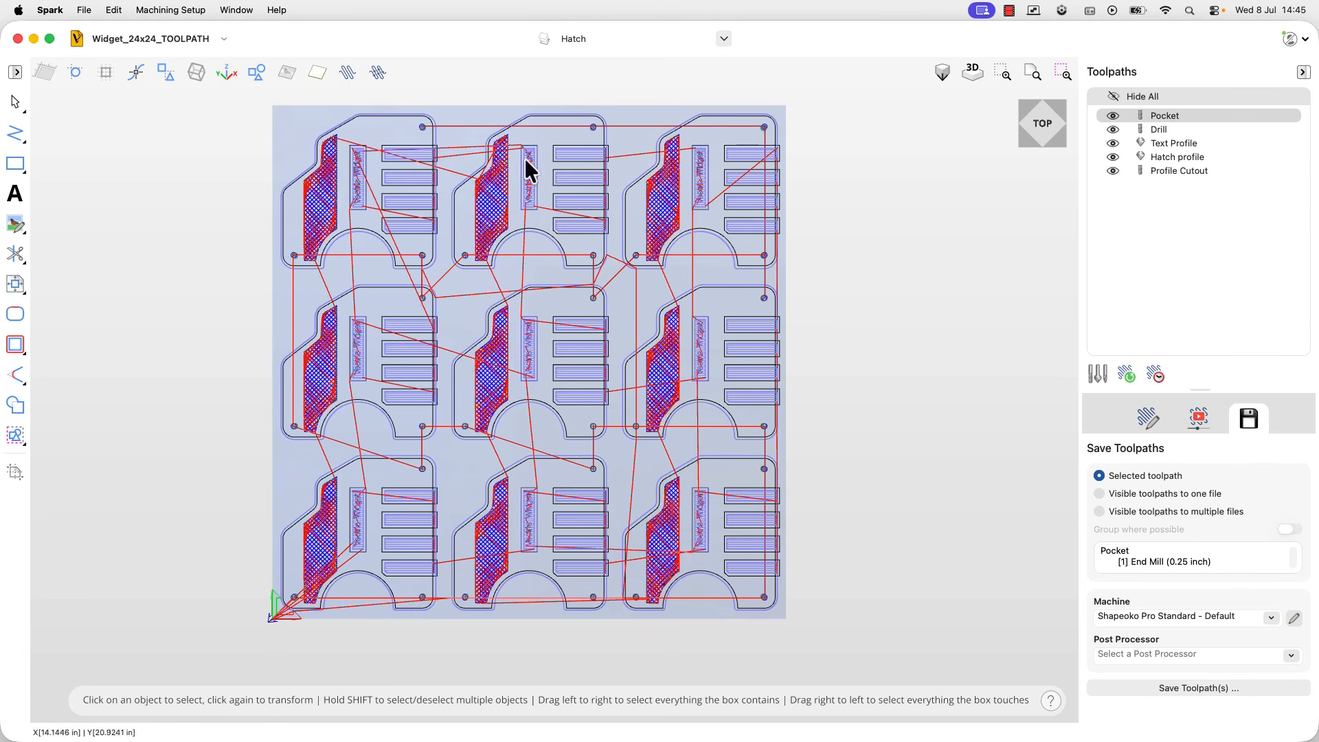
# Open the file Widget_24x24_TOOLPATH.crv from the tutorialFiles folder
pyautogui.click(86, 11)
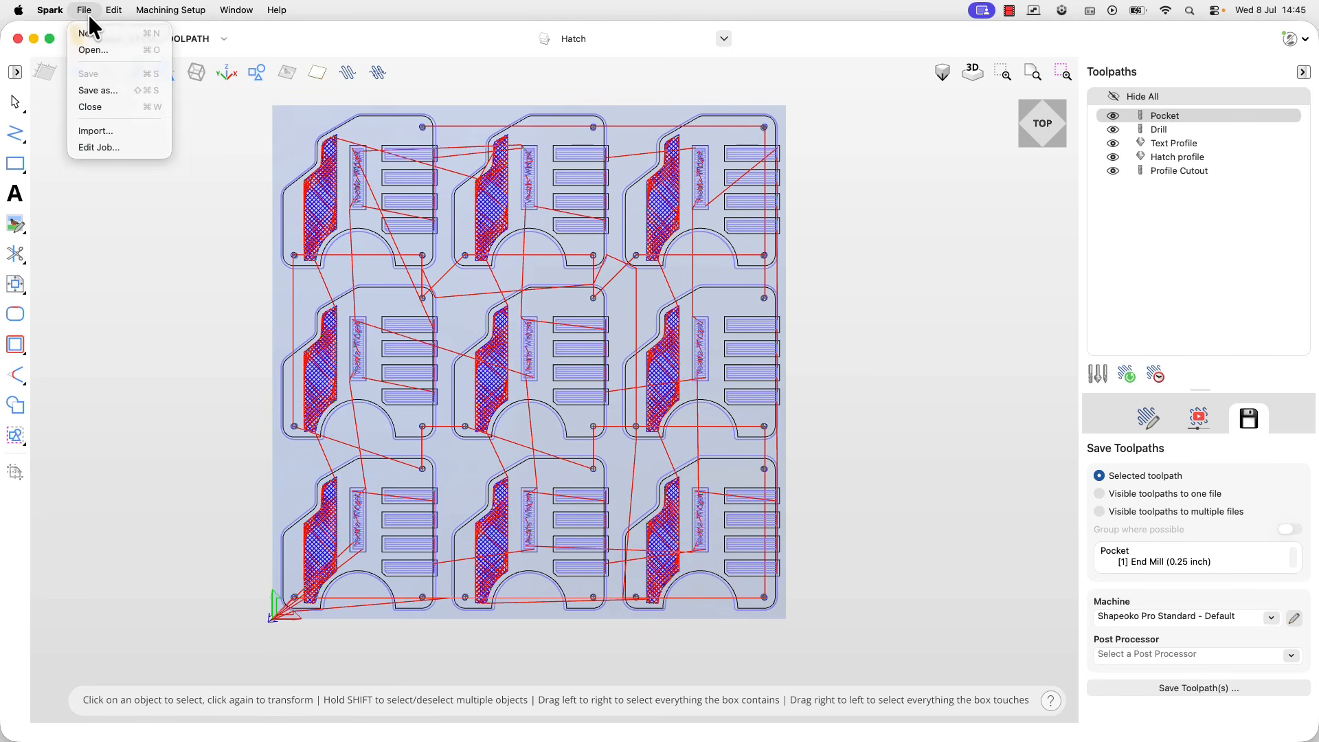
pyautogui.click(102, 51)
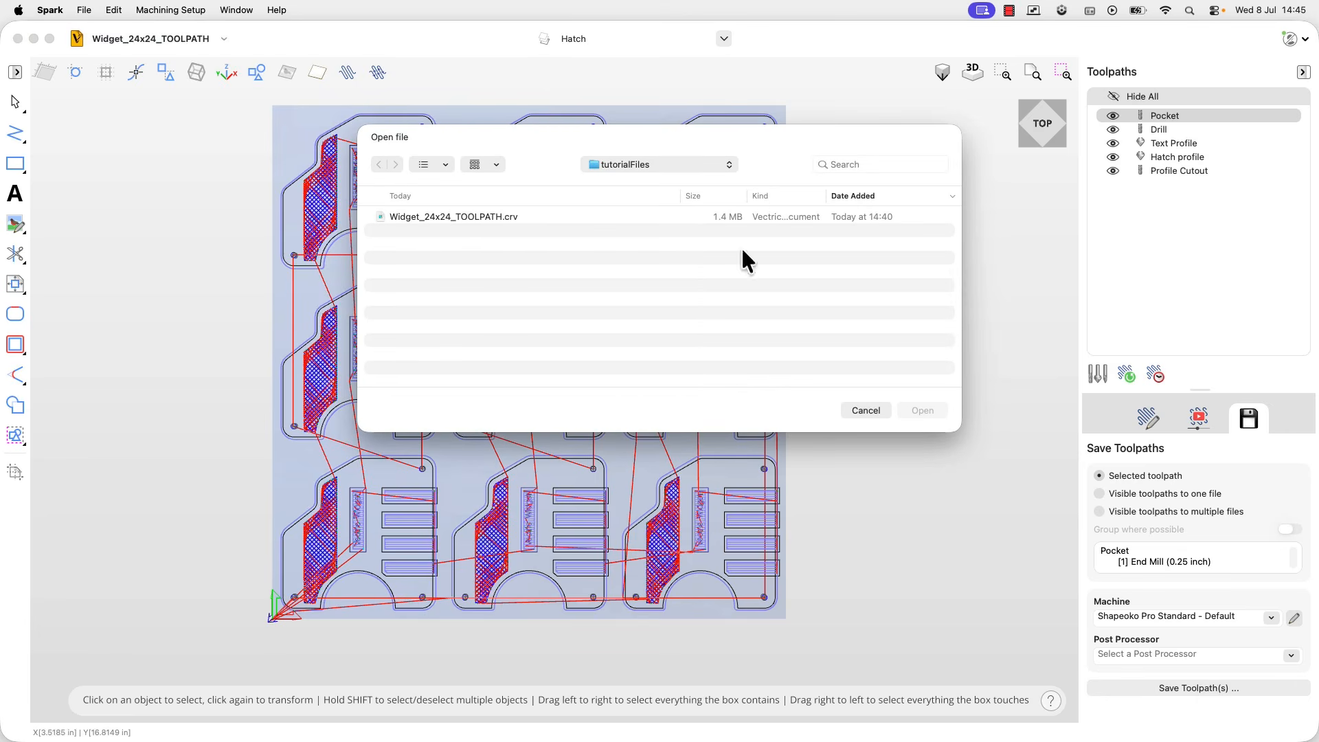
pyautogui.click(467, 217)
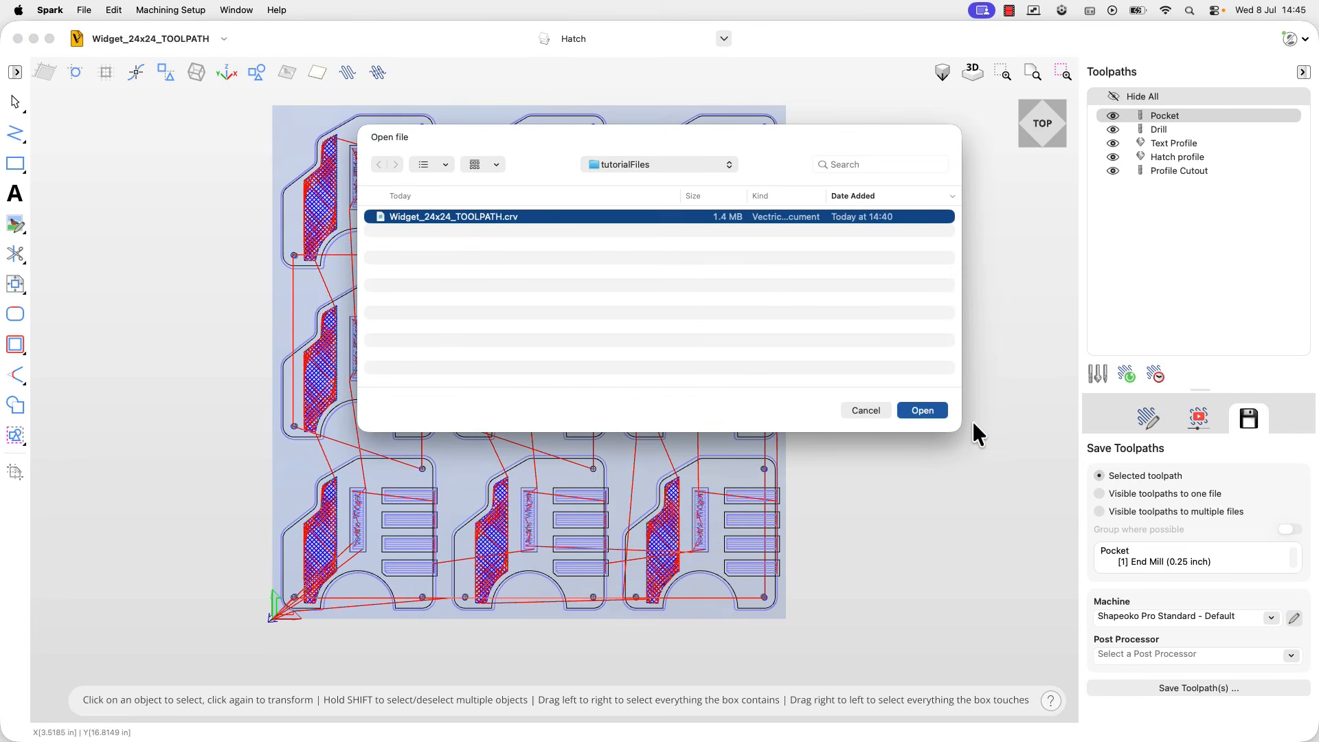
pyautogui.click(919, 410)
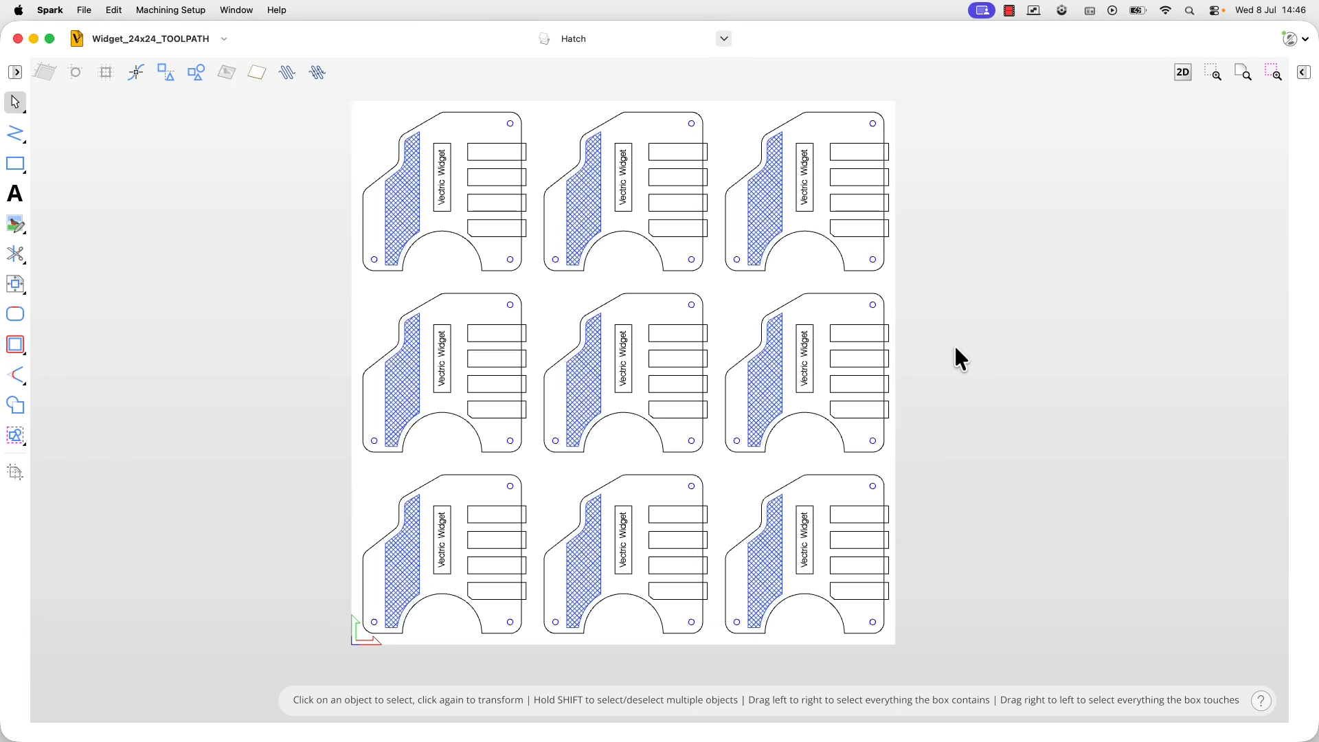
# Show the toolpath list and check the details of the Pocket, Text Profile and Profile Cutout toolpaths
pyautogui.click(1304, 73)
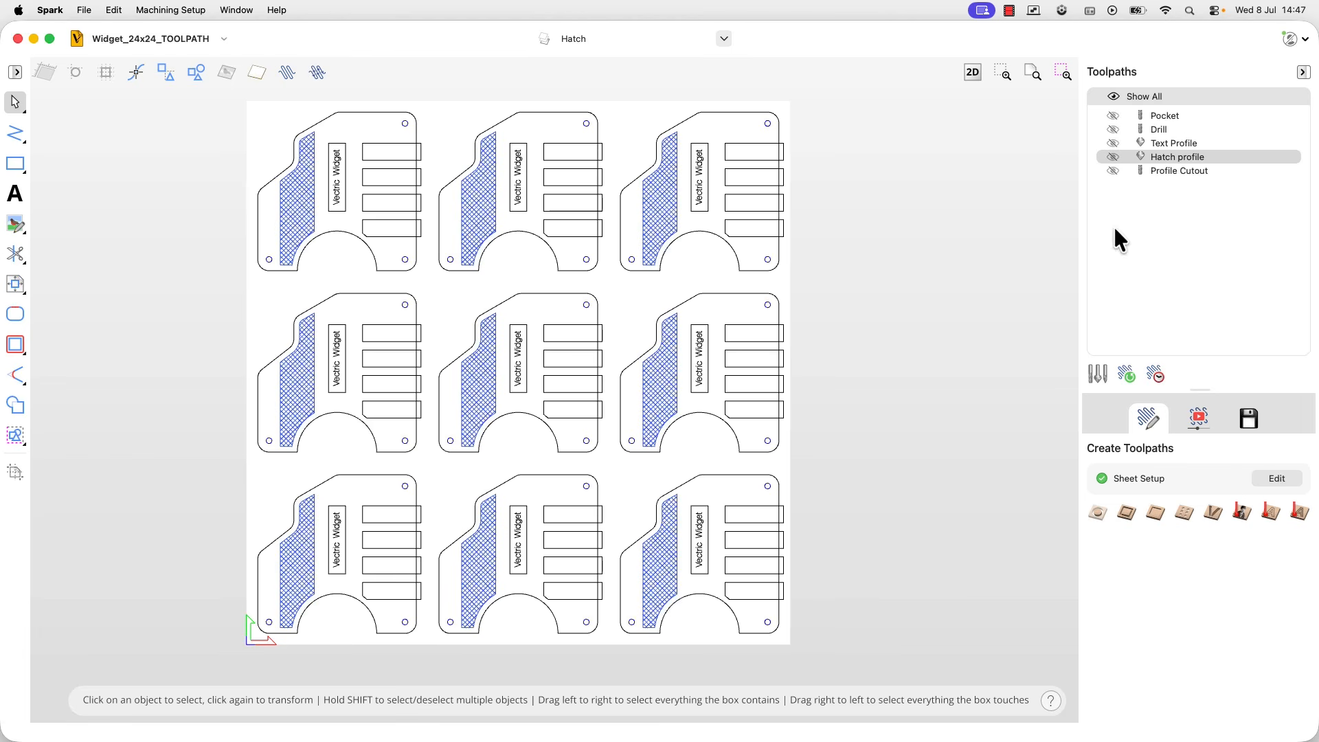
pyautogui.moveTo(1161, 114)
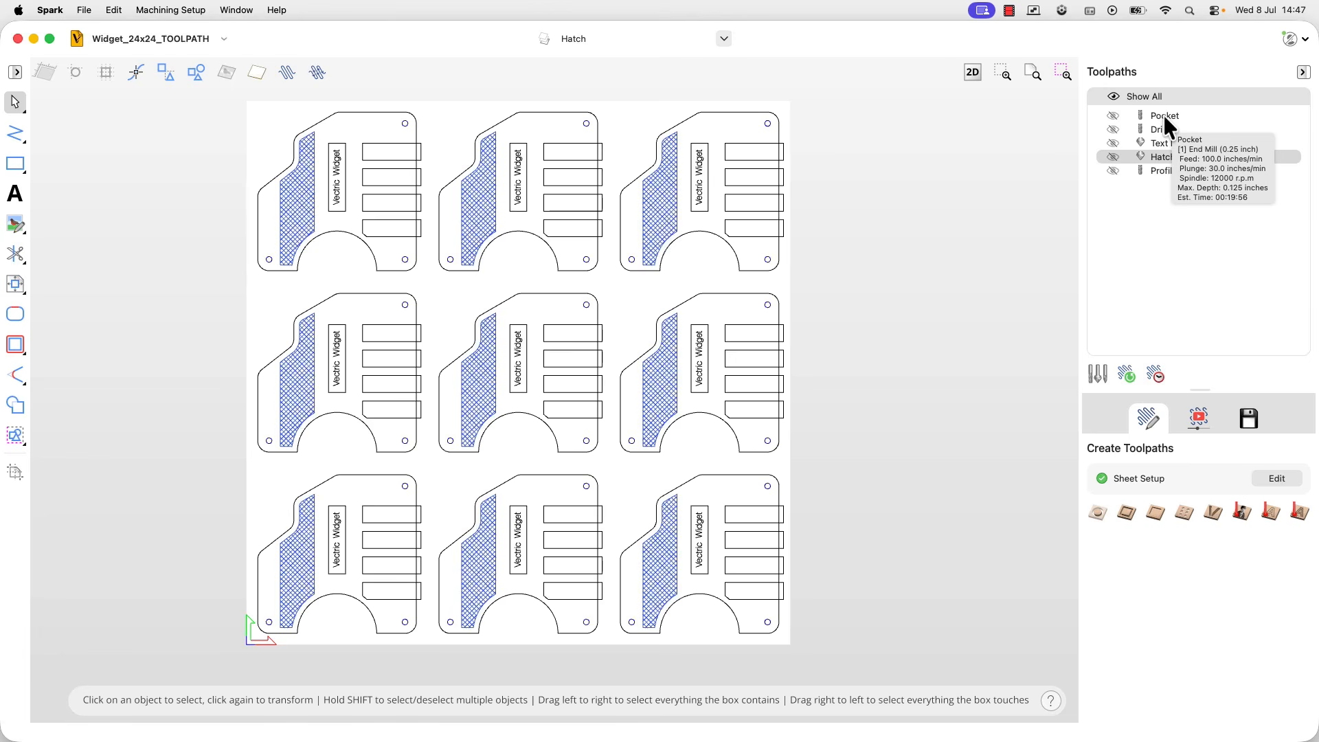
pyautogui.moveTo(1164, 143)
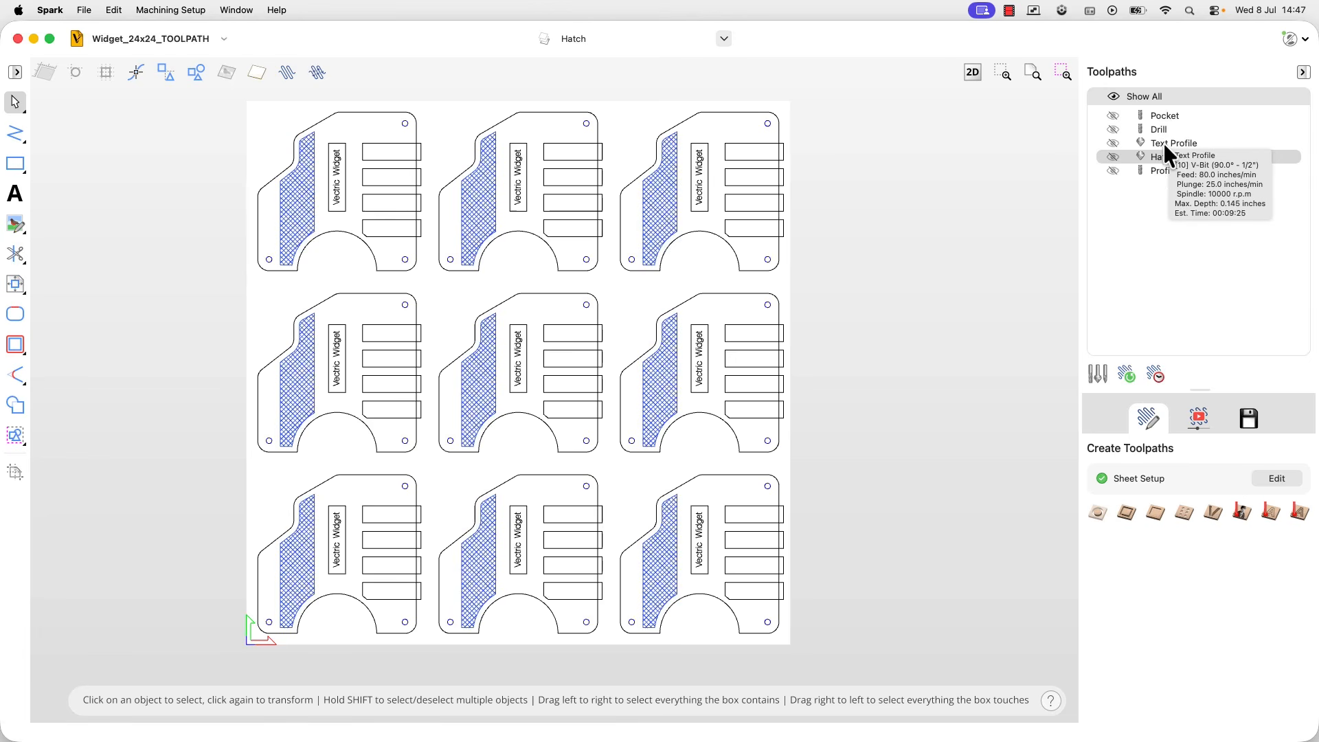
pyautogui.moveTo(1176, 171)
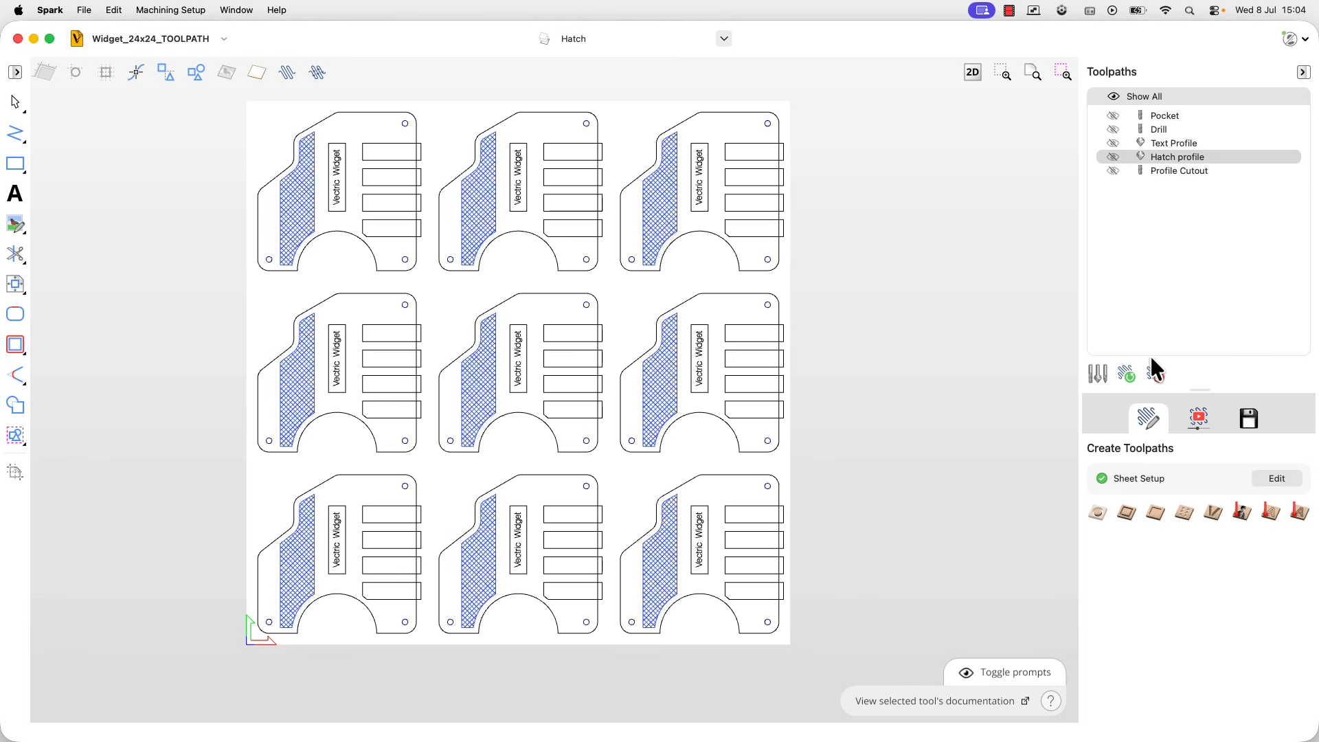
# Preview all toolpaths on the material, inspect the simulated cuts up close and return to the top view
pyautogui.click(1202, 418)
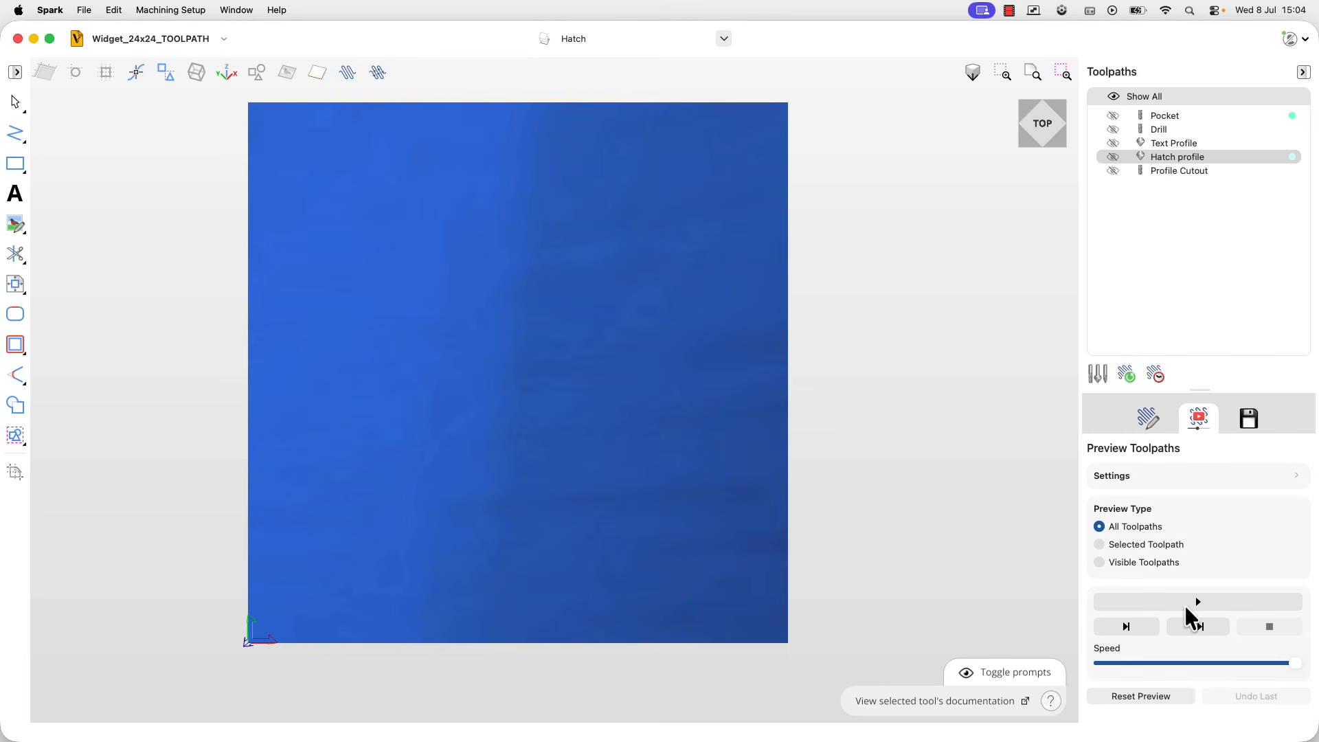
pyautogui.click(1184, 604)
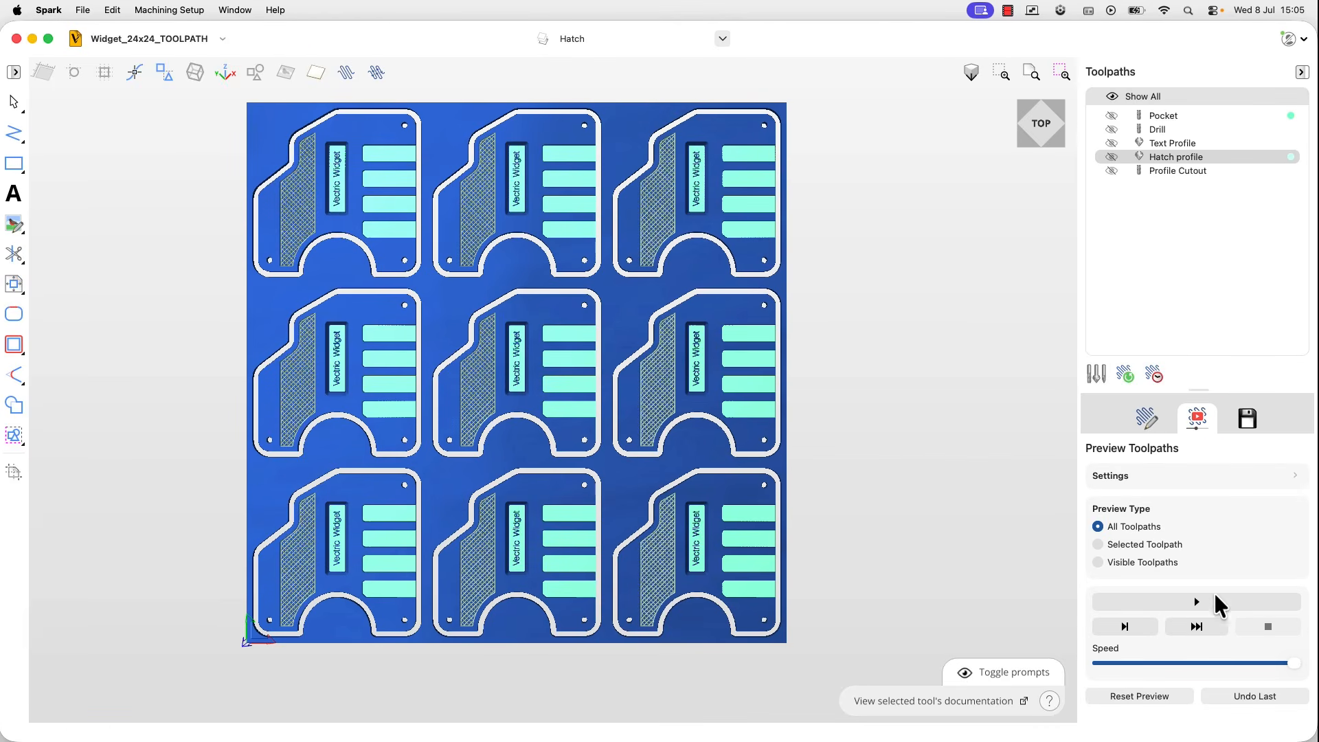
pyautogui.moveTo(522, 501); pyautogui.dragTo(684, 405)
pyautogui.scroll(8, 543, 453)
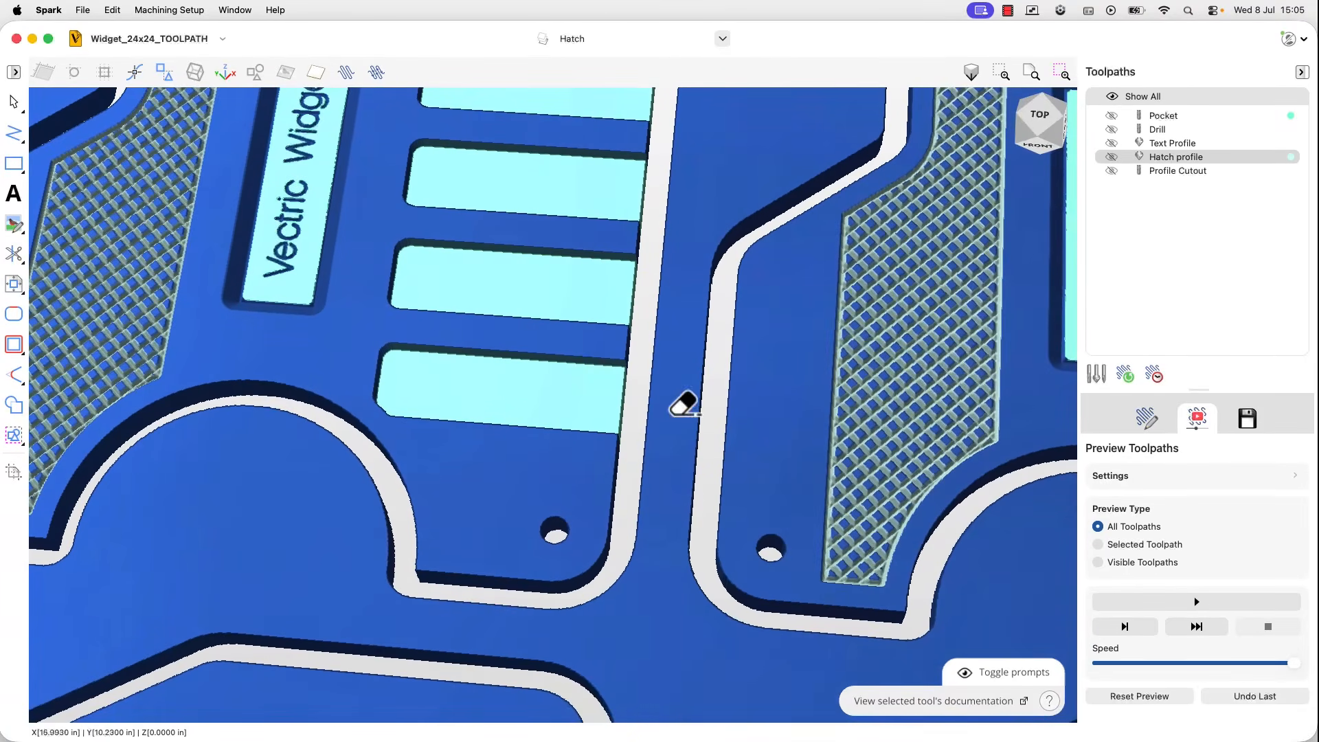
pyautogui.click(1034, 118)
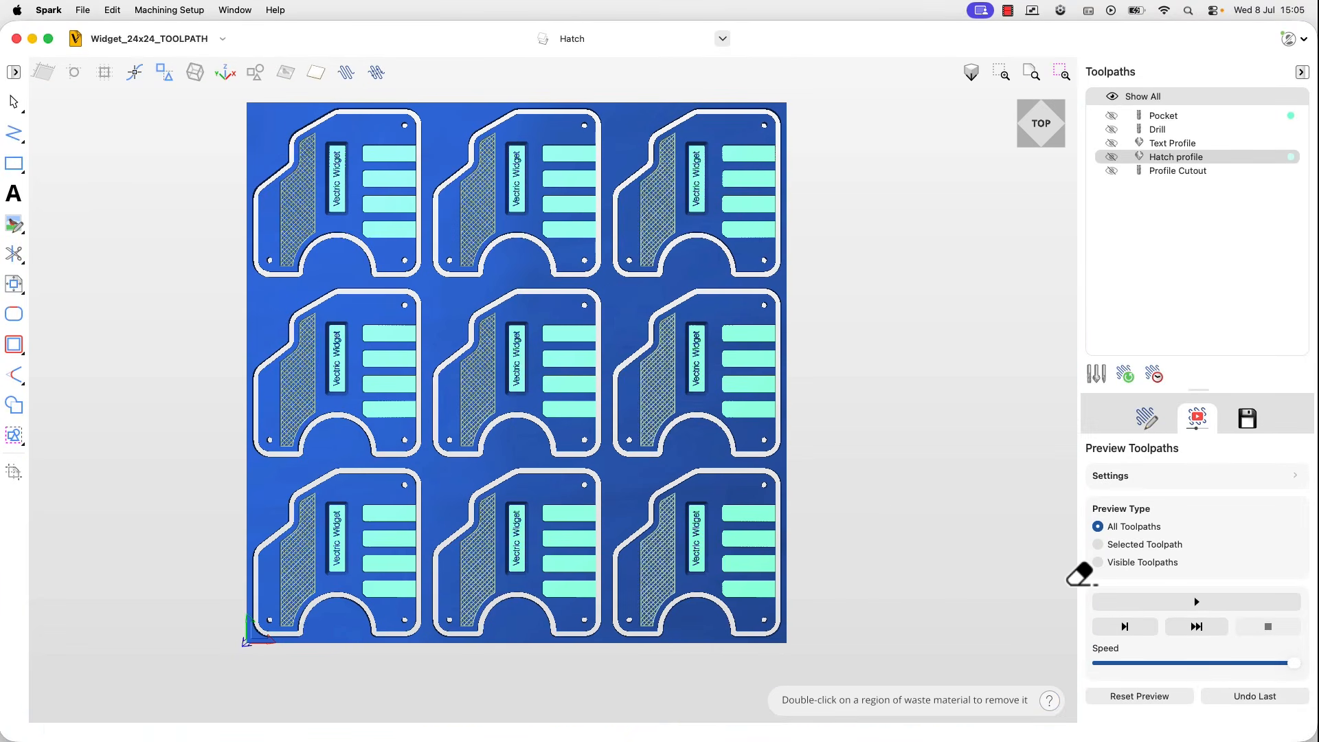
# Bring up the Save Toolpaths settings and shrink the toolpath list to give them more room
pyautogui.click(1245, 419)
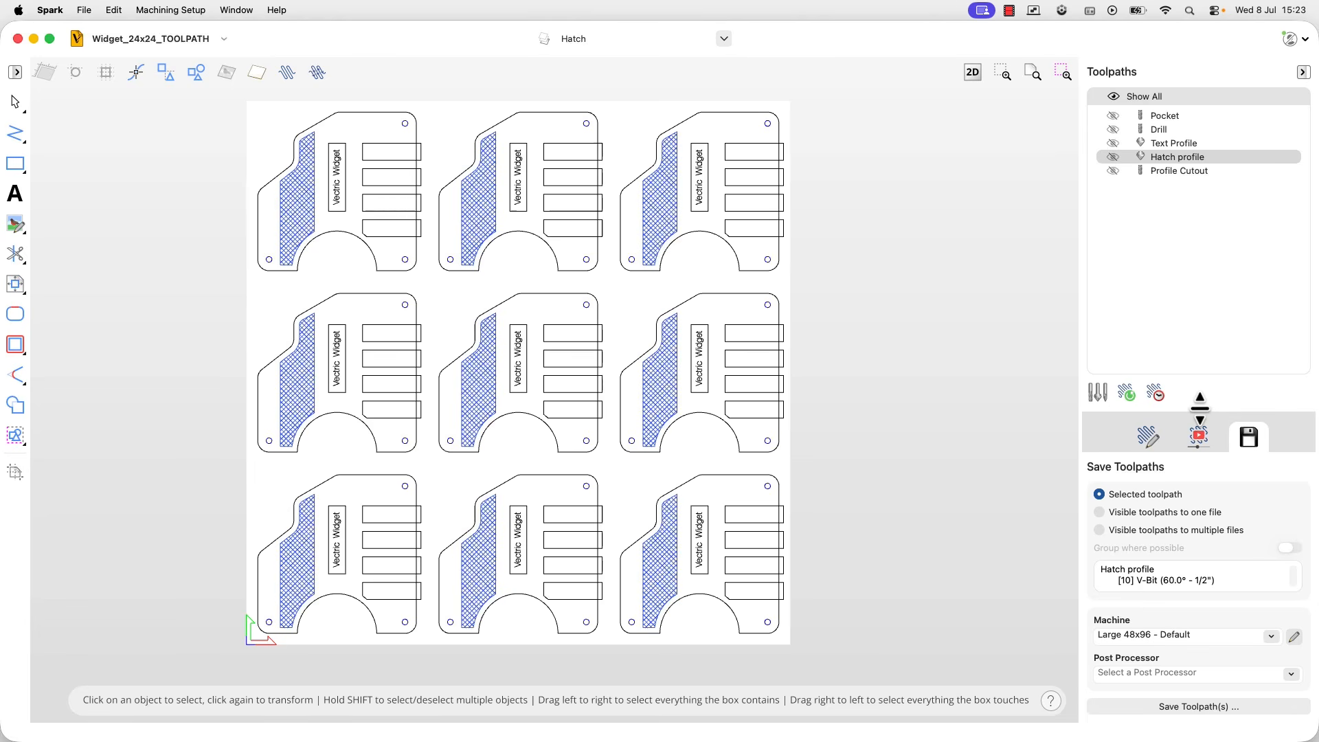
pyautogui.moveTo(1200, 409); pyautogui.dragTo(1188, 228)
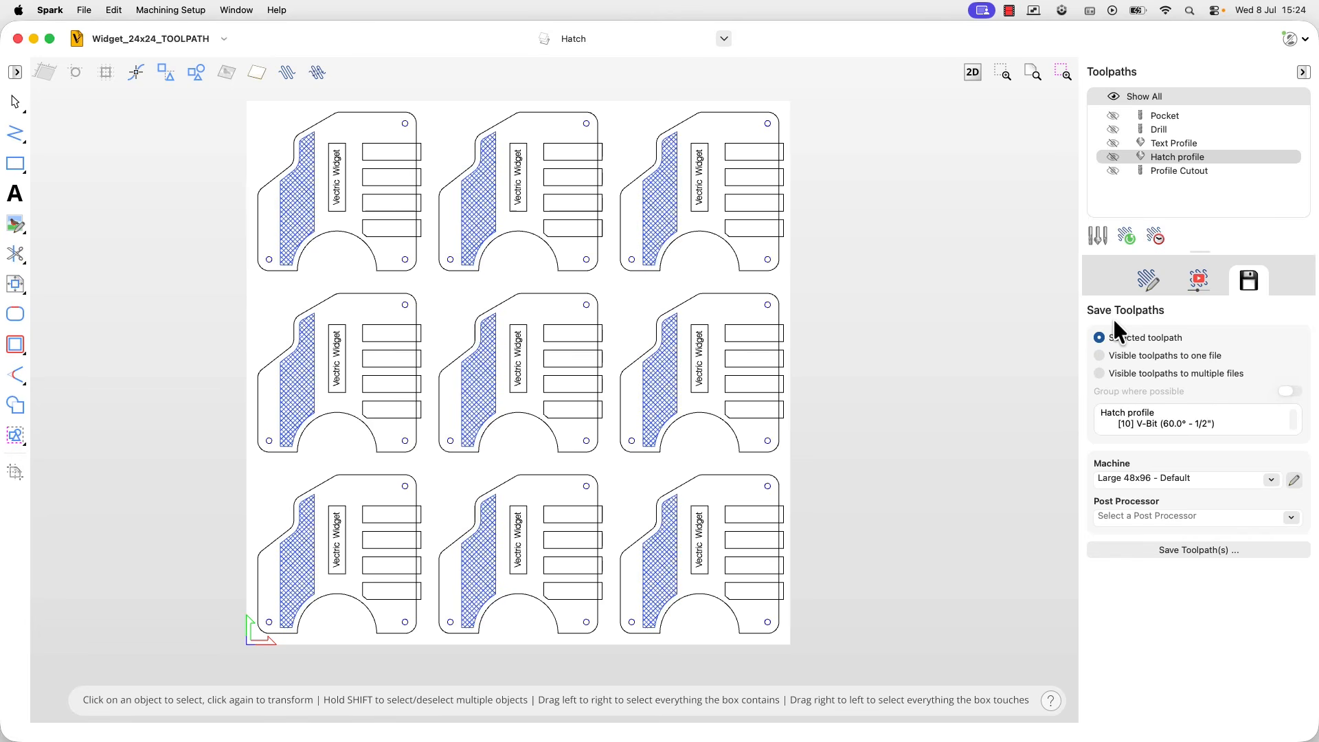
pyautogui.moveTo(1200, 252); pyautogui.dragTo(1189, 72)
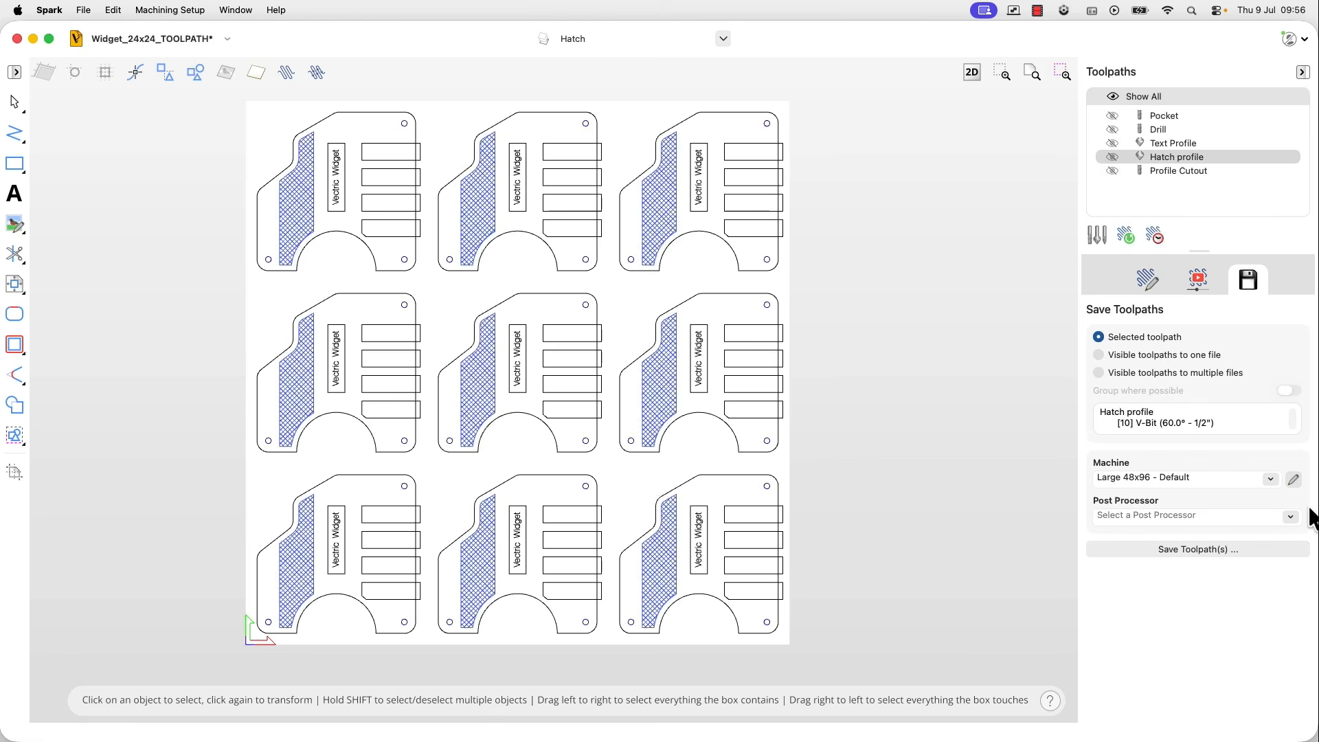
# Check the available machines and review the configuration and associated post-processors of the Large 48x96 - Default machine
pyautogui.click(1201, 480)
pyautogui.click(1270, 480)
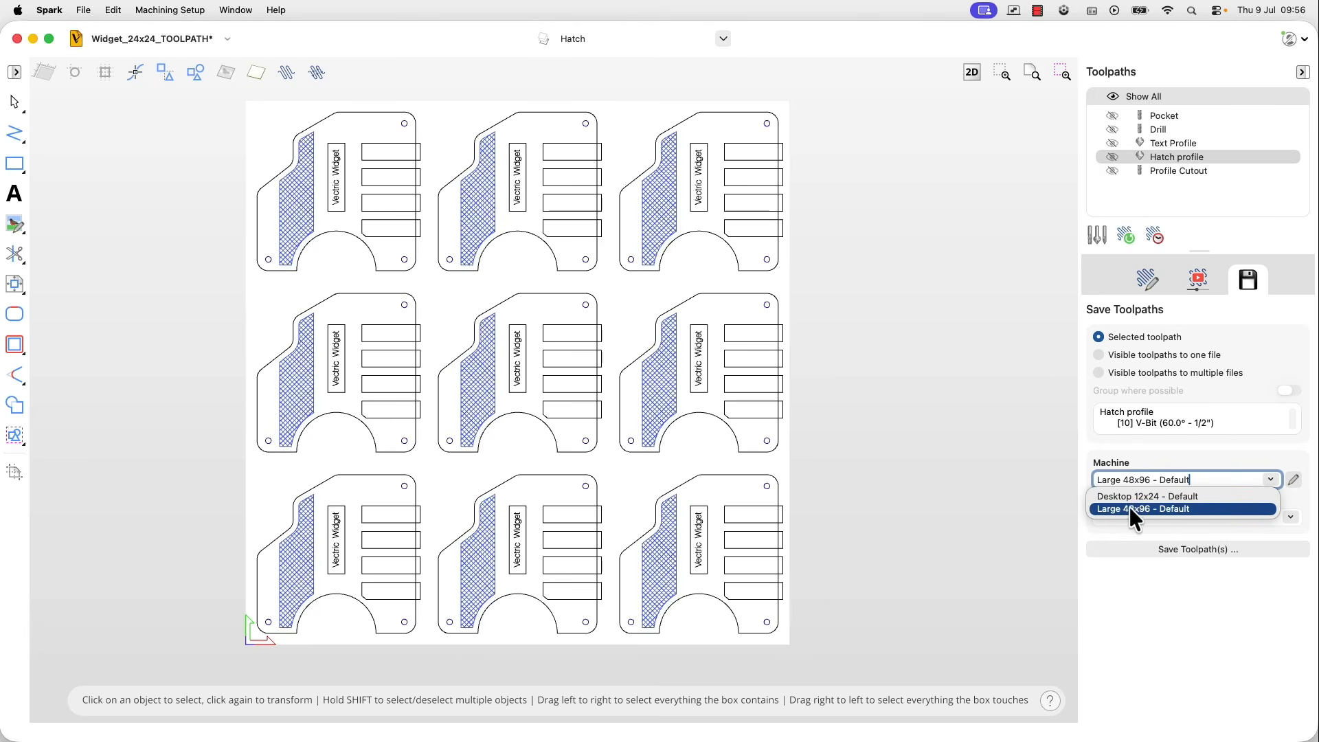
pyautogui.click(1238, 454)
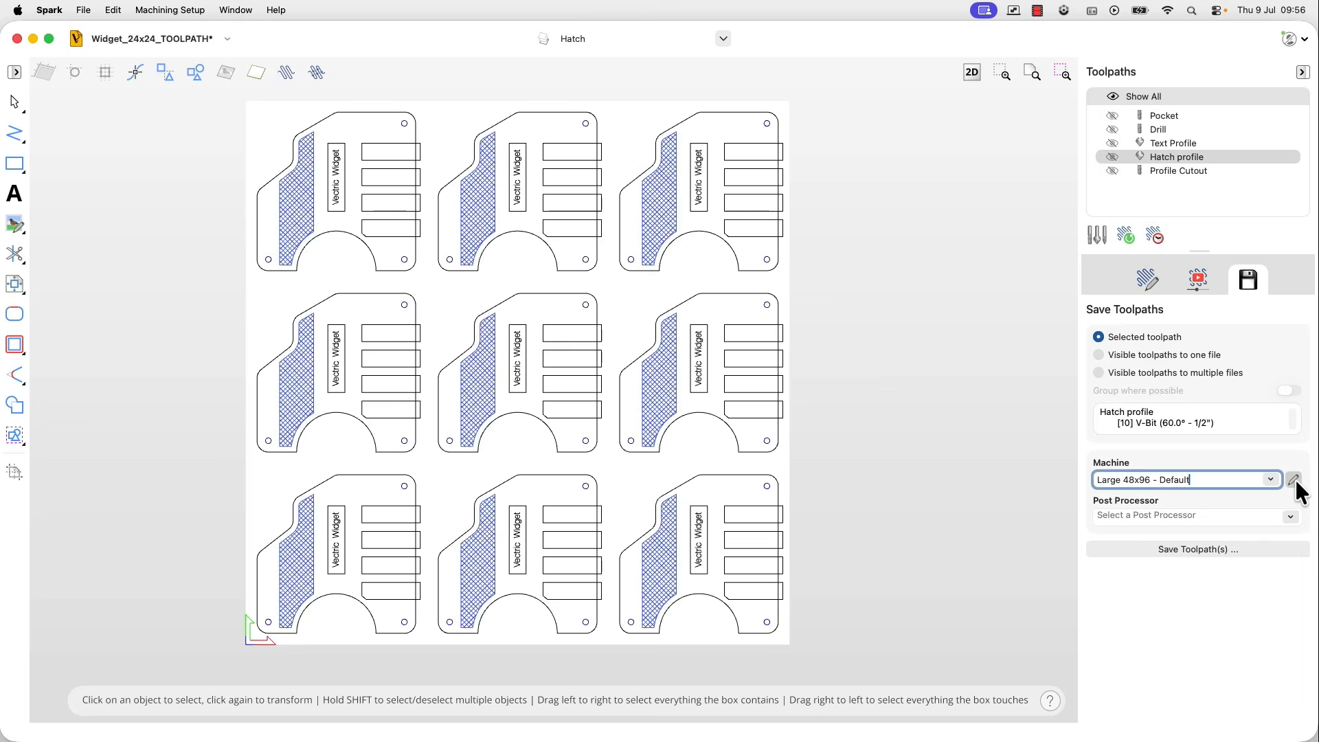
pyautogui.click(1295, 481)
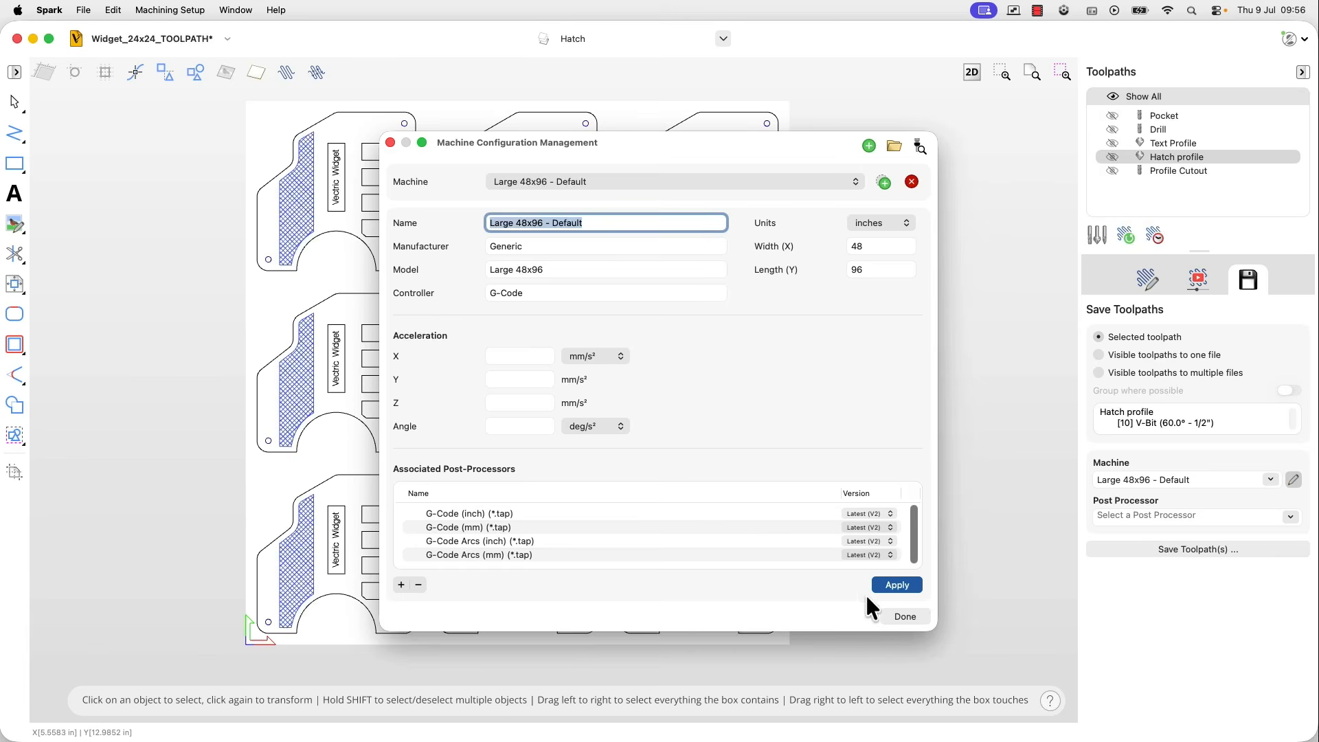
pyautogui.click(888, 617)
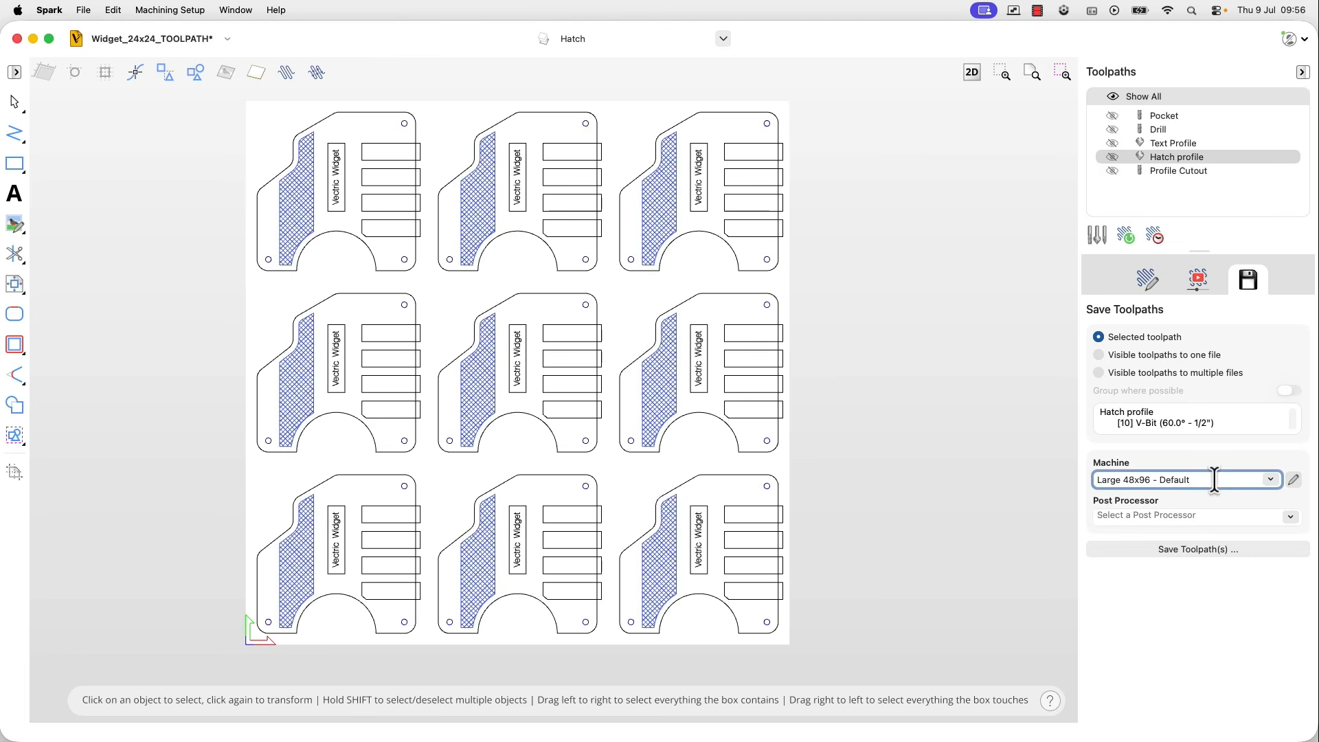
# Set the post processor to G-Code (inch) (*.tap)
pyautogui.click(1197, 517)
pyautogui.click(1291, 517)
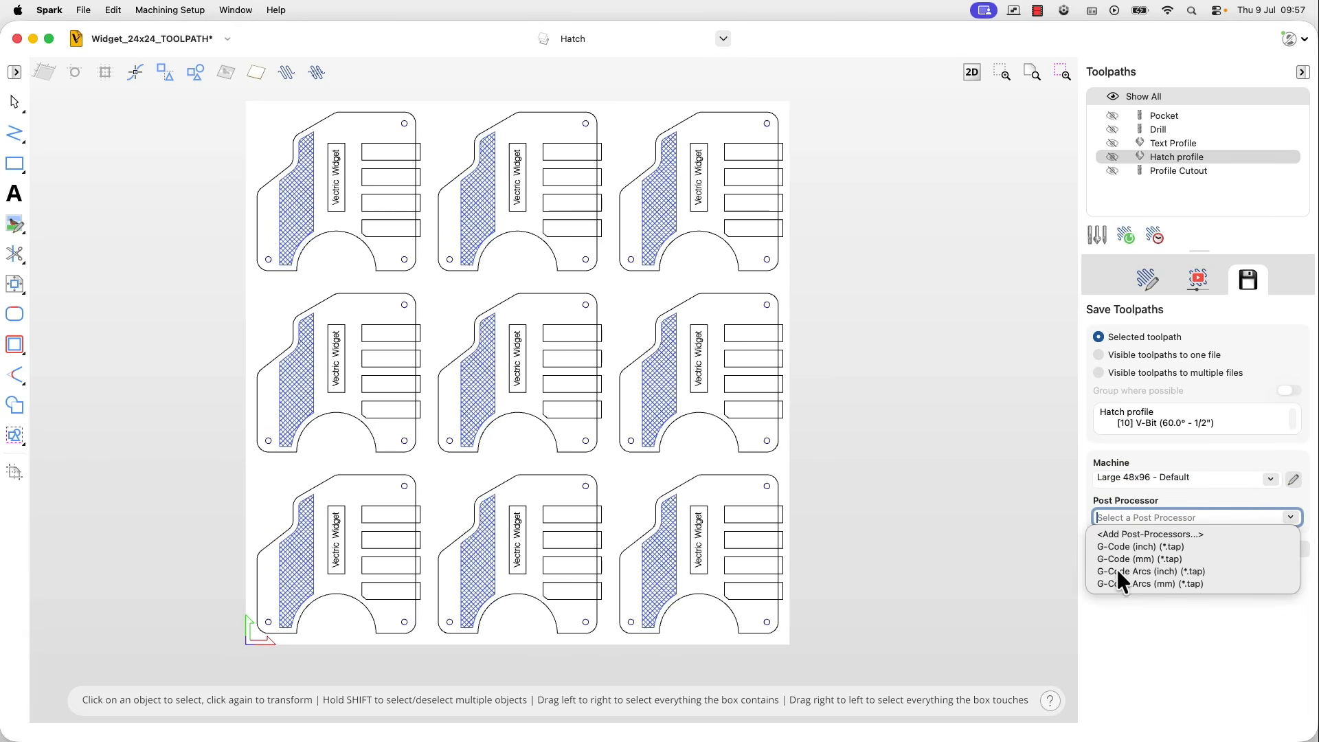
pyautogui.click(1124, 549)
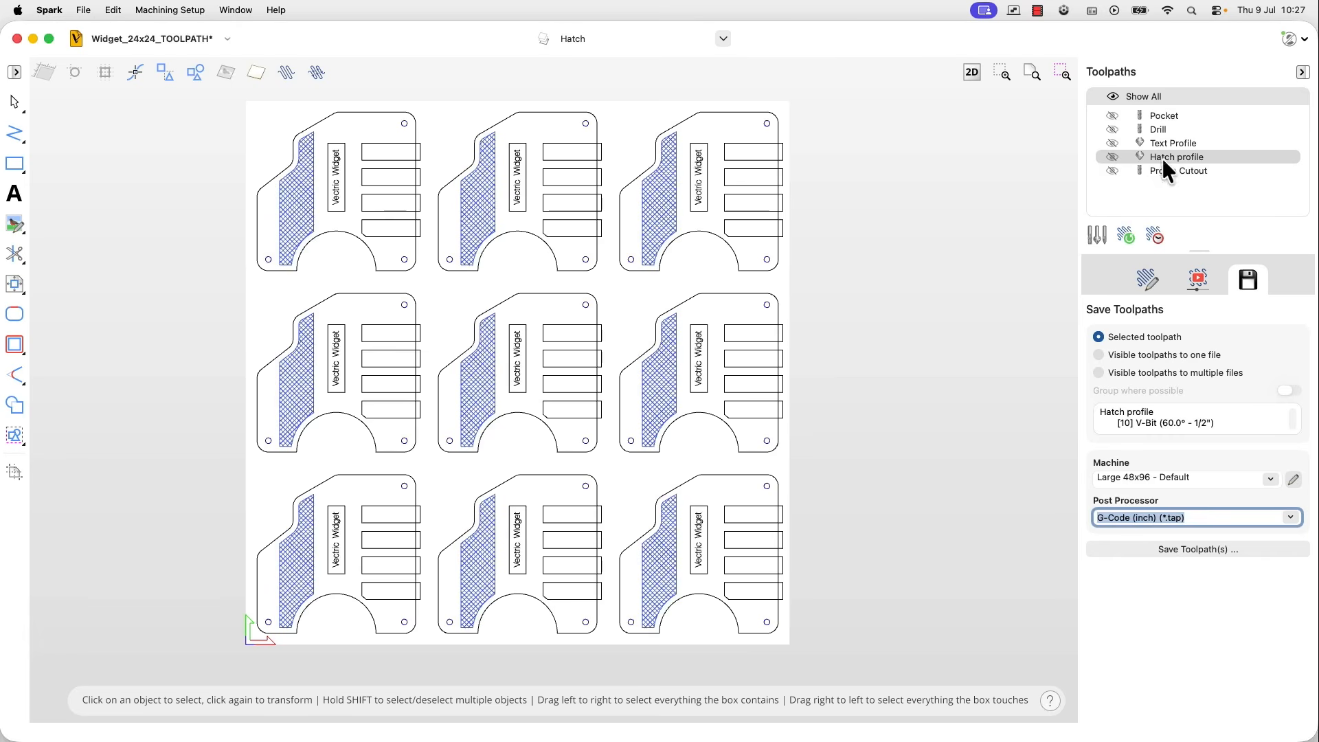
# Examine which tools the Pocket, Drill and Text Profile toolpaths use, highlighting the Drill toolpath's tool in the save summary
pyautogui.click(1165, 117)
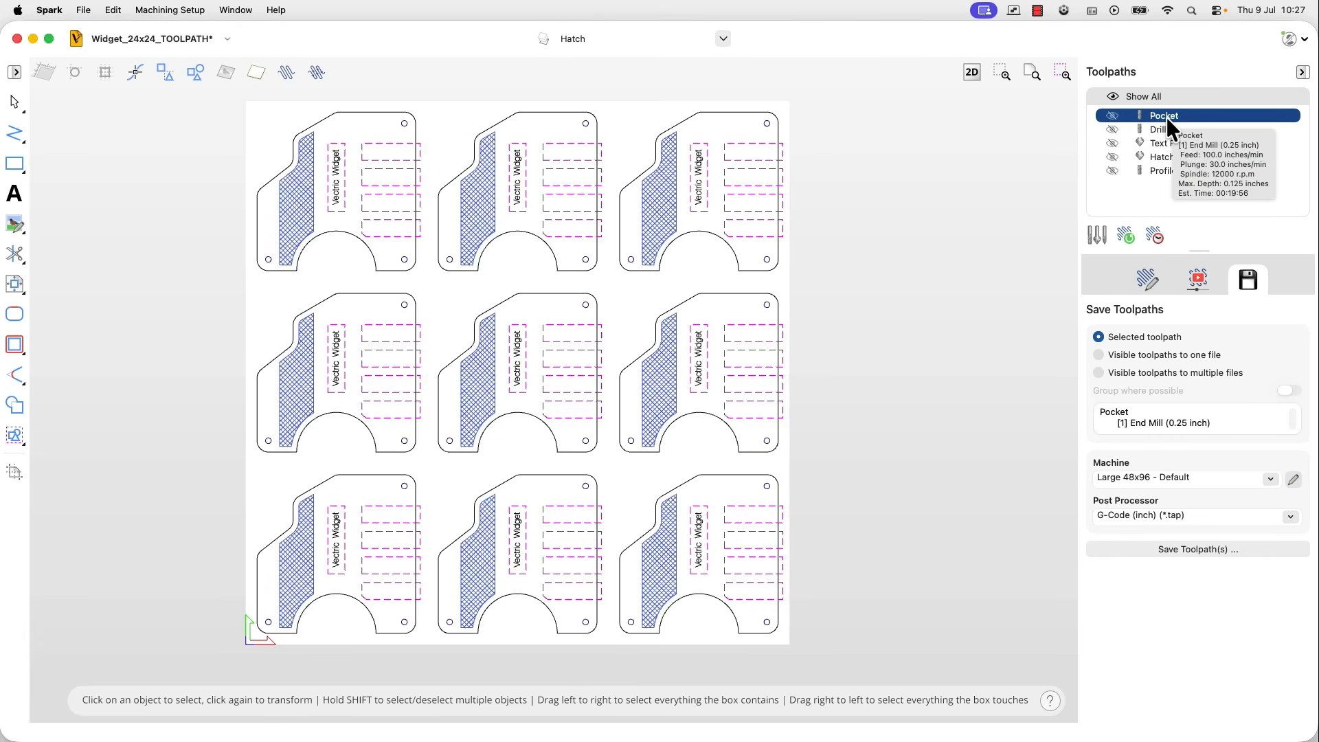
pyautogui.click(1162, 132)
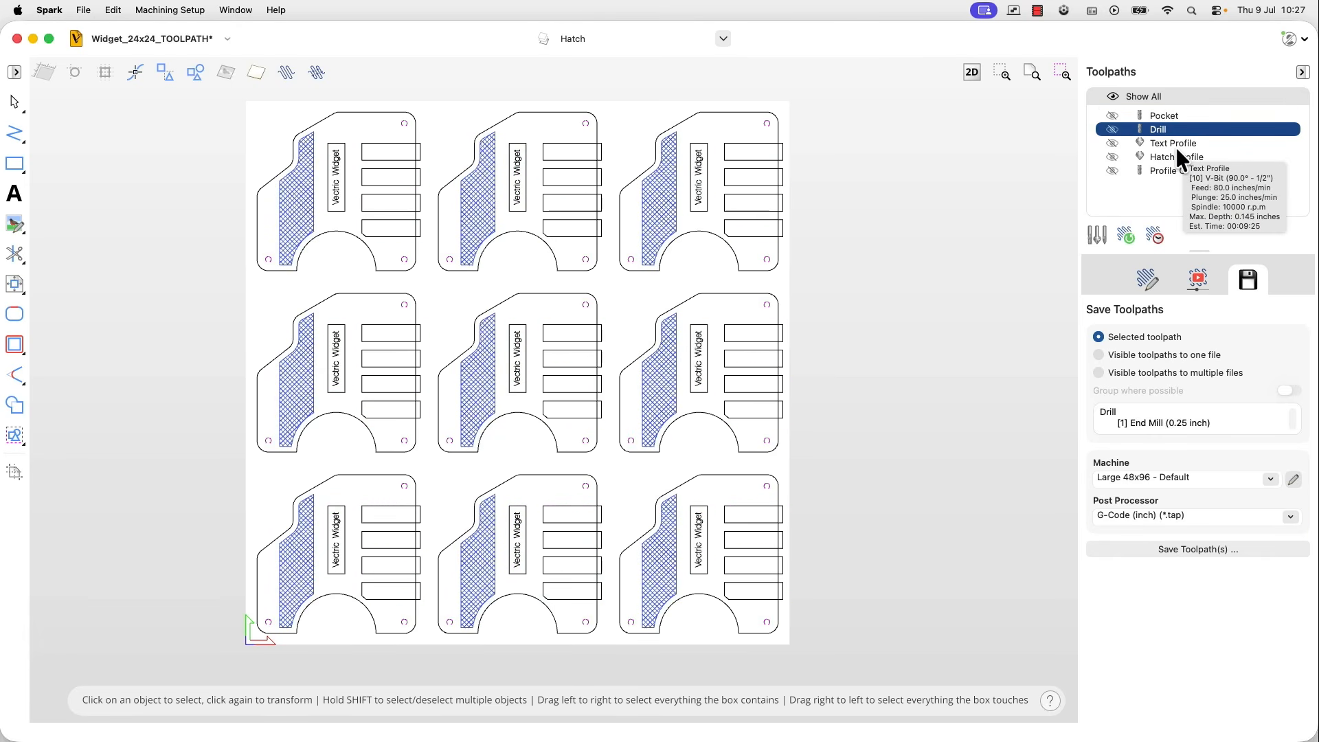
pyautogui.click(1176, 144)
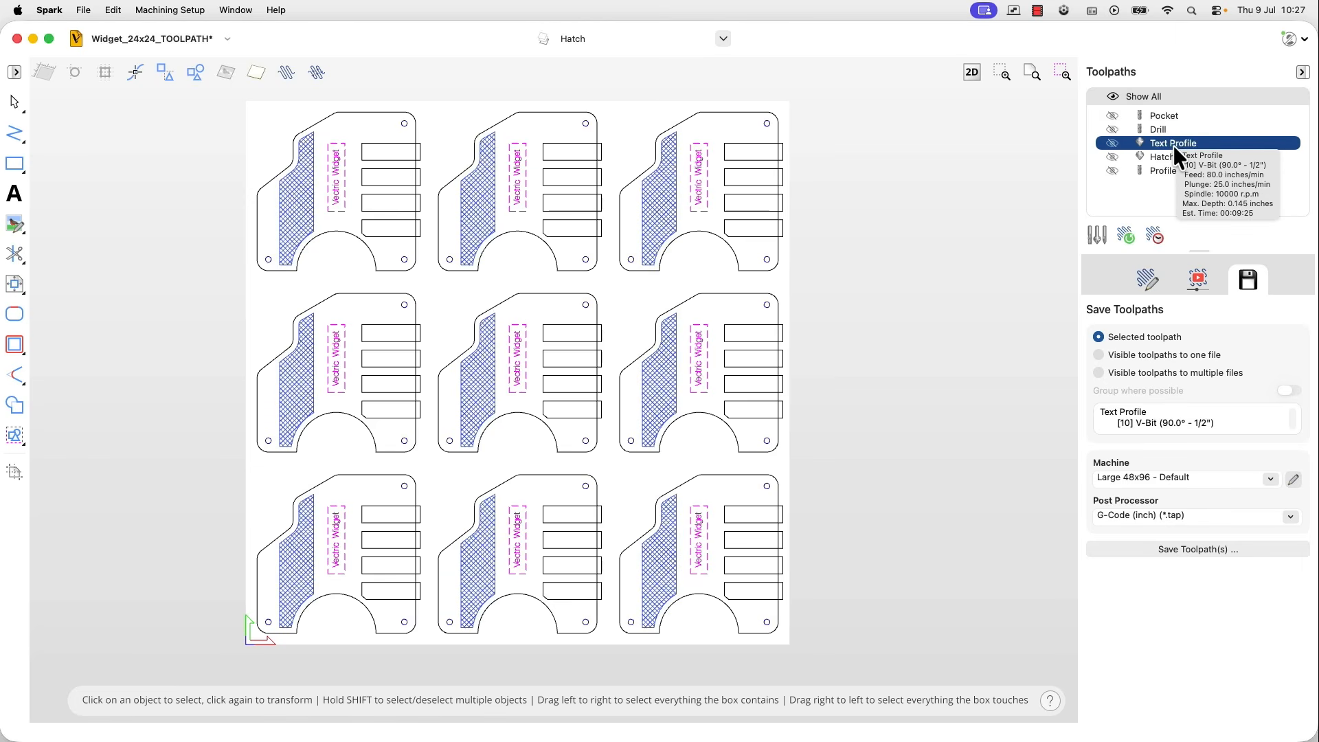
pyautogui.click(1169, 117)
pyautogui.click(1166, 130)
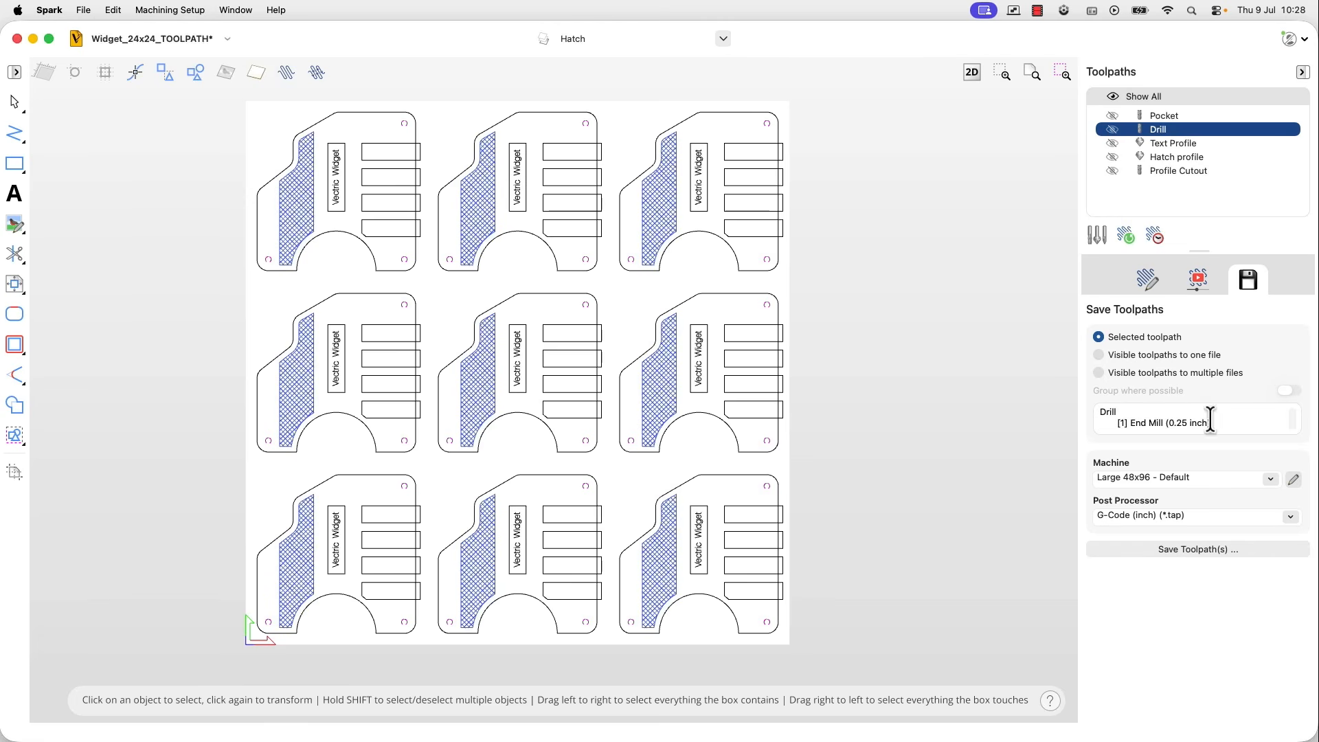
pyautogui.moveTo(1276, 419); pyautogui.dragTo(1067, 428)
pyautogui.click(1155, 425)
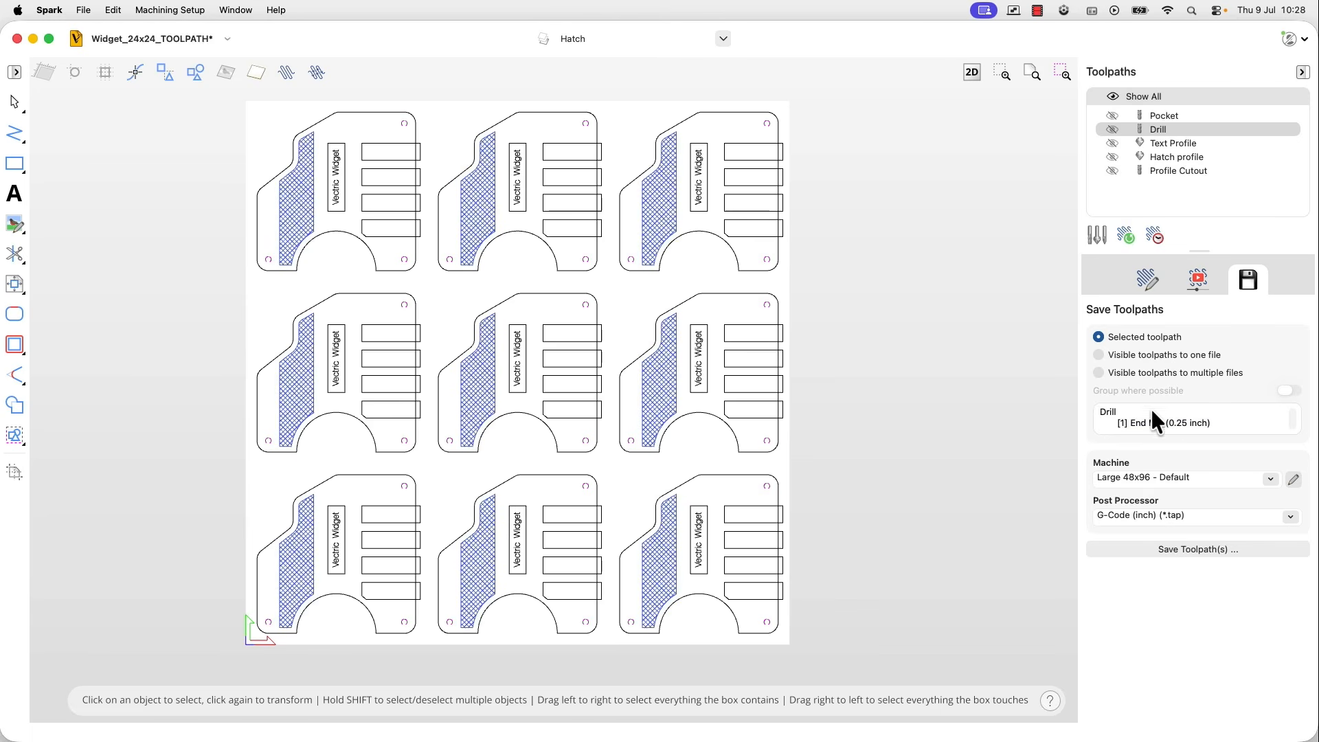
pyautogui.moveTo(1113, 422); pyautogui.dragTo(1216, 422)
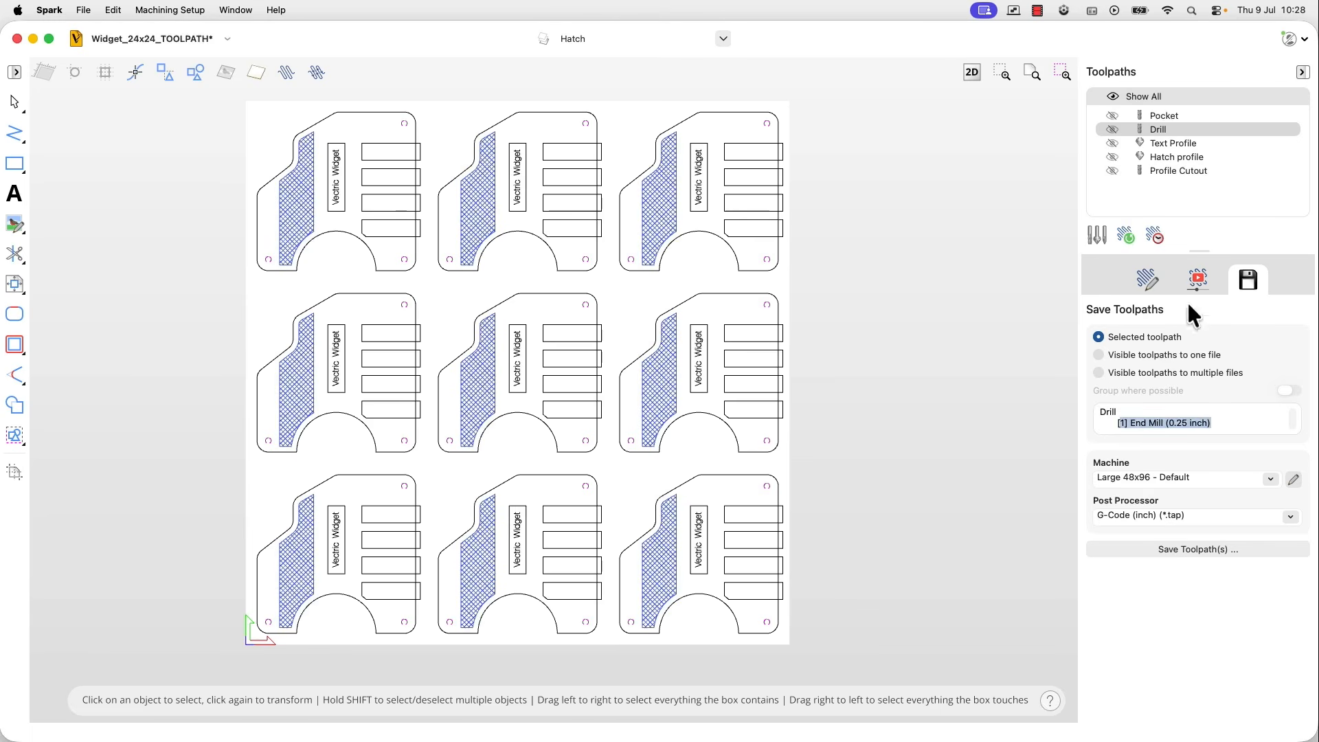
# Compare the Pocket and Drill tools with the Text Profile tool, highlighting the Text Profile's tool number
pyautogui.click(1156, 117)
pyautogui.click(1160, 130)
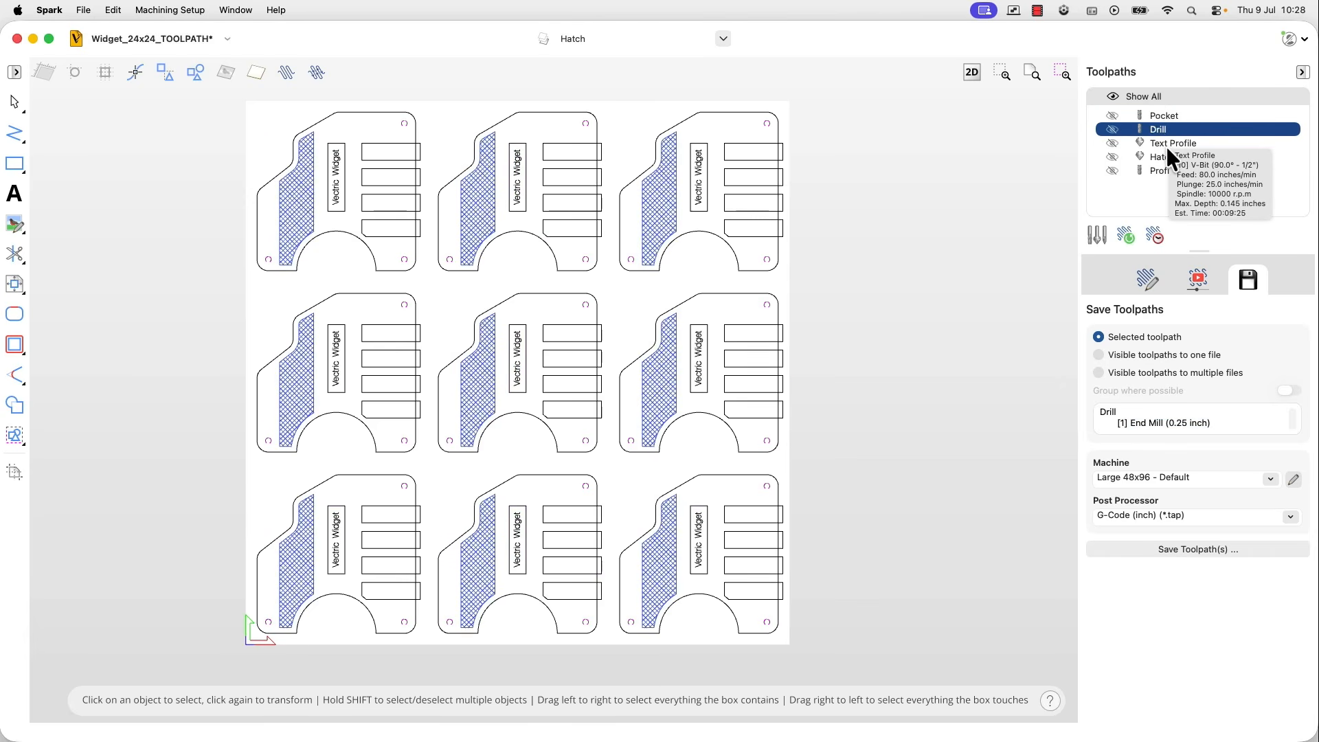
pyautogui.click(1165, 144)
pyautogui.moveTo(1135, 421); pyautogui.dragTo(1214, 422)
pyautogui.doubleClick(1126, 422)
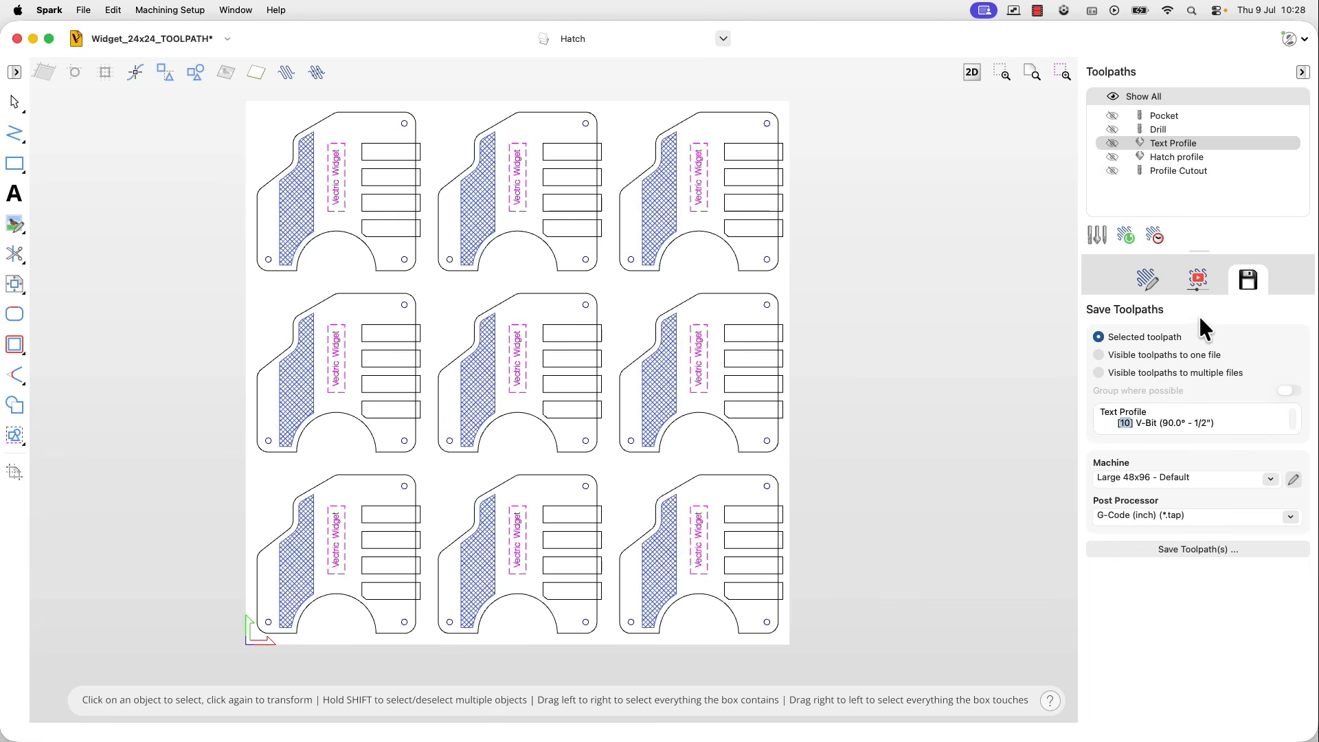
# Set the save option to visible toolpaths to one file and select each toolpath in turn from Pocket to Profile Cutout
pyautogui.click(1165, 357)
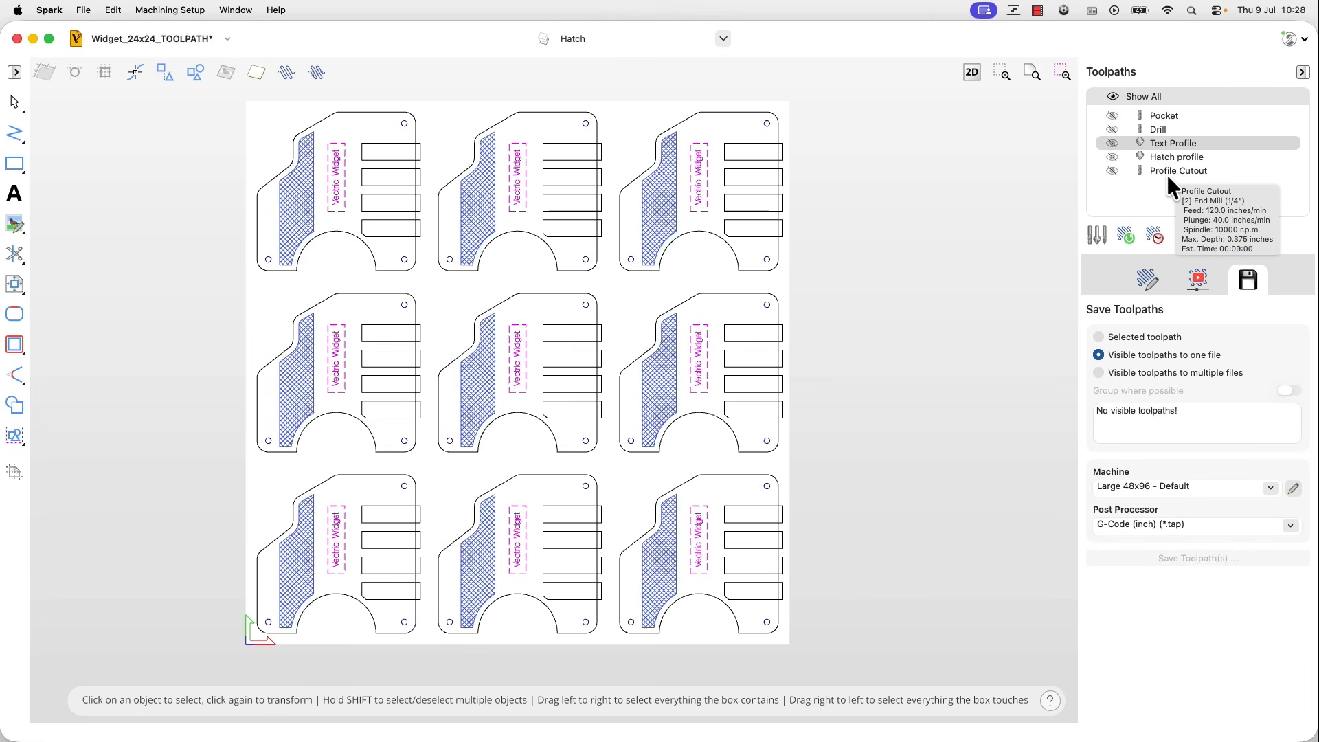
pyautogui.click(1162, 114)
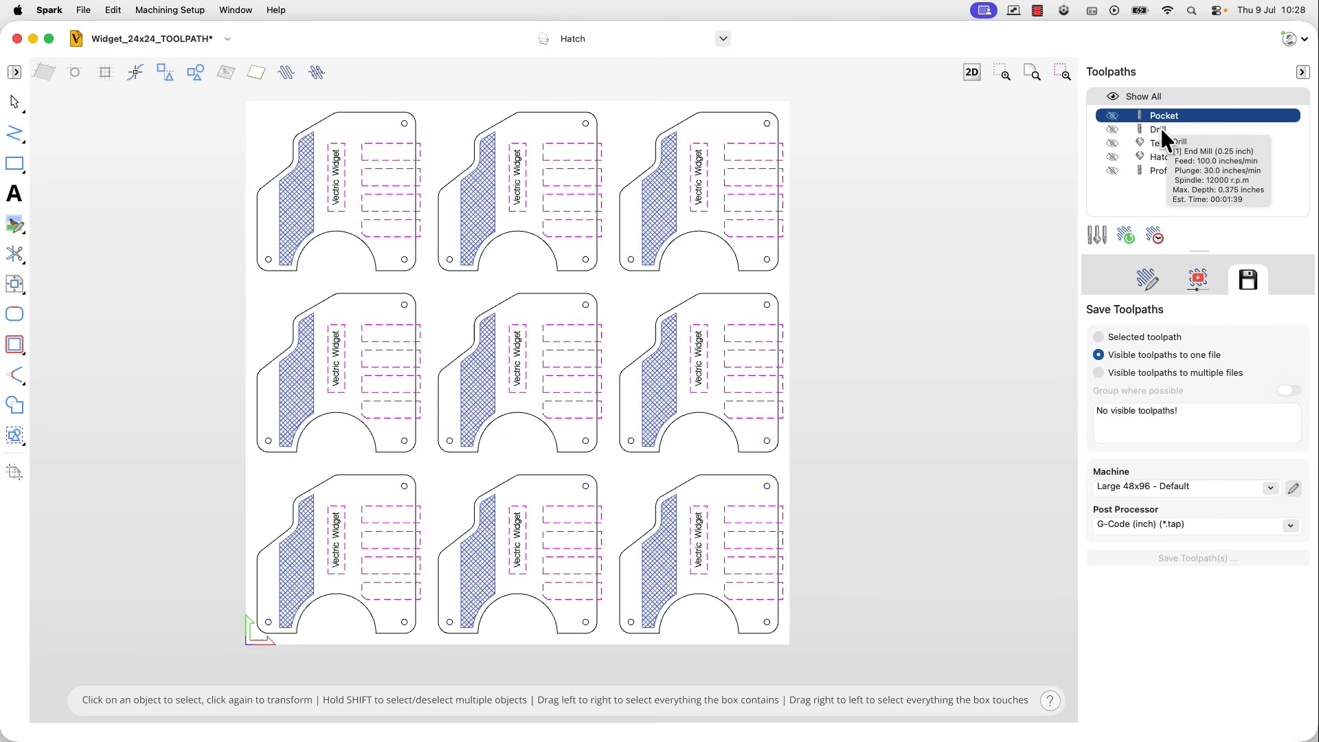
pyautogui.click(1160, 130)
pyautogui.click(1169, 145)
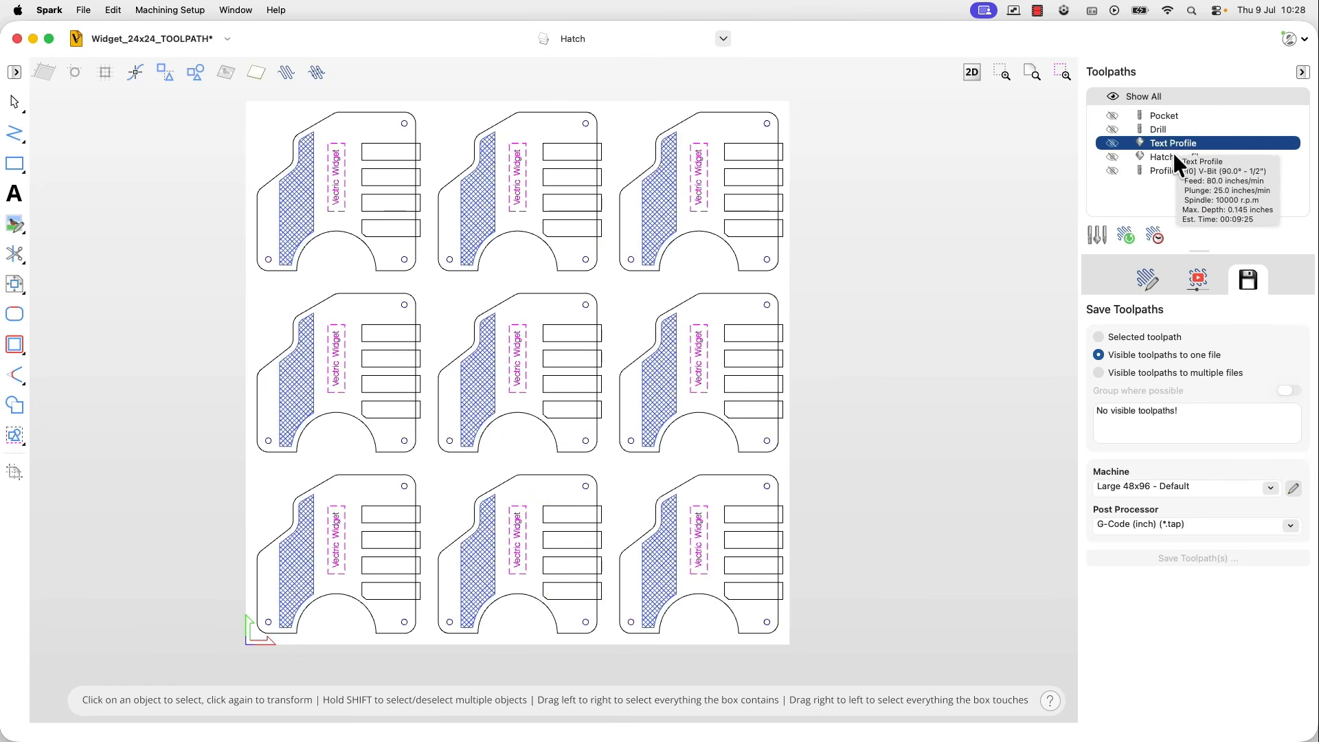
pyautogui.click(1173, 156)
pyautogui.click(1173, 171)
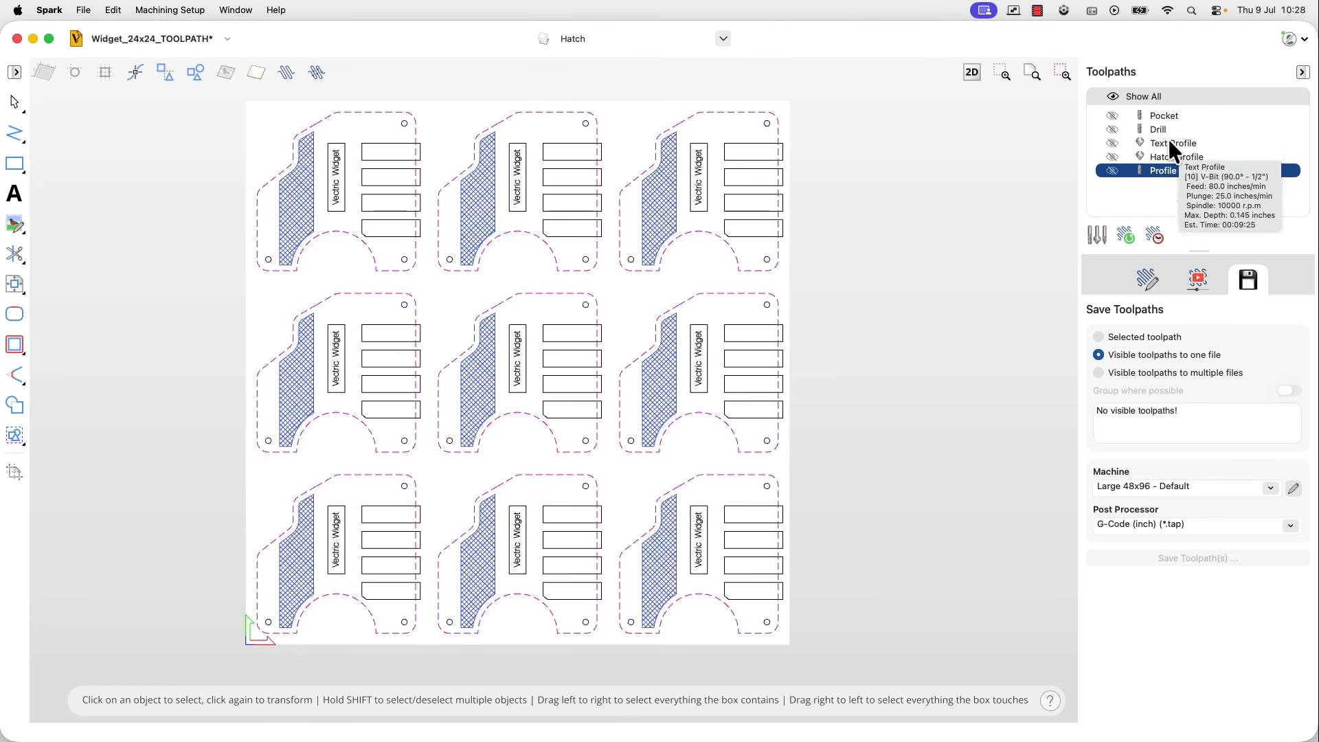
# Make the Hatch profile toolpath visible briefly and hide it again
pyautogui.click(1113, 158)
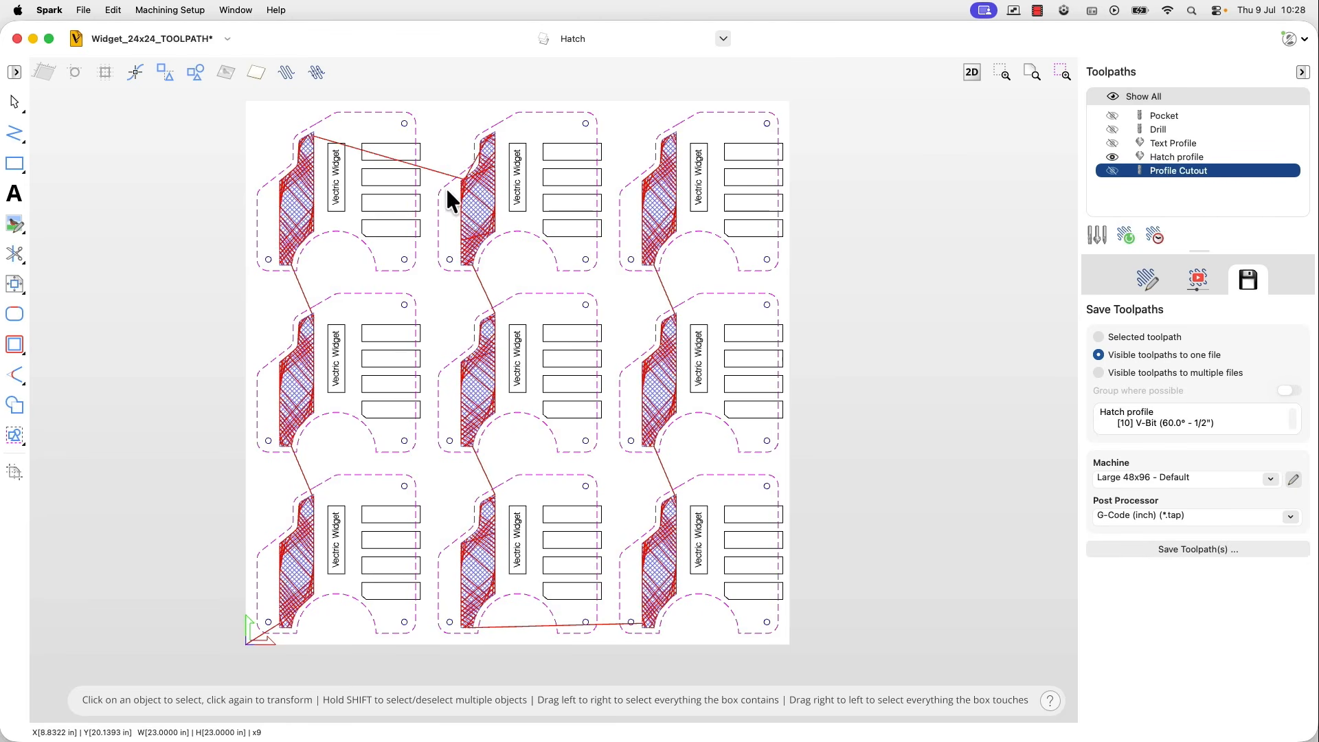
pyautogui.click(1112, 157)
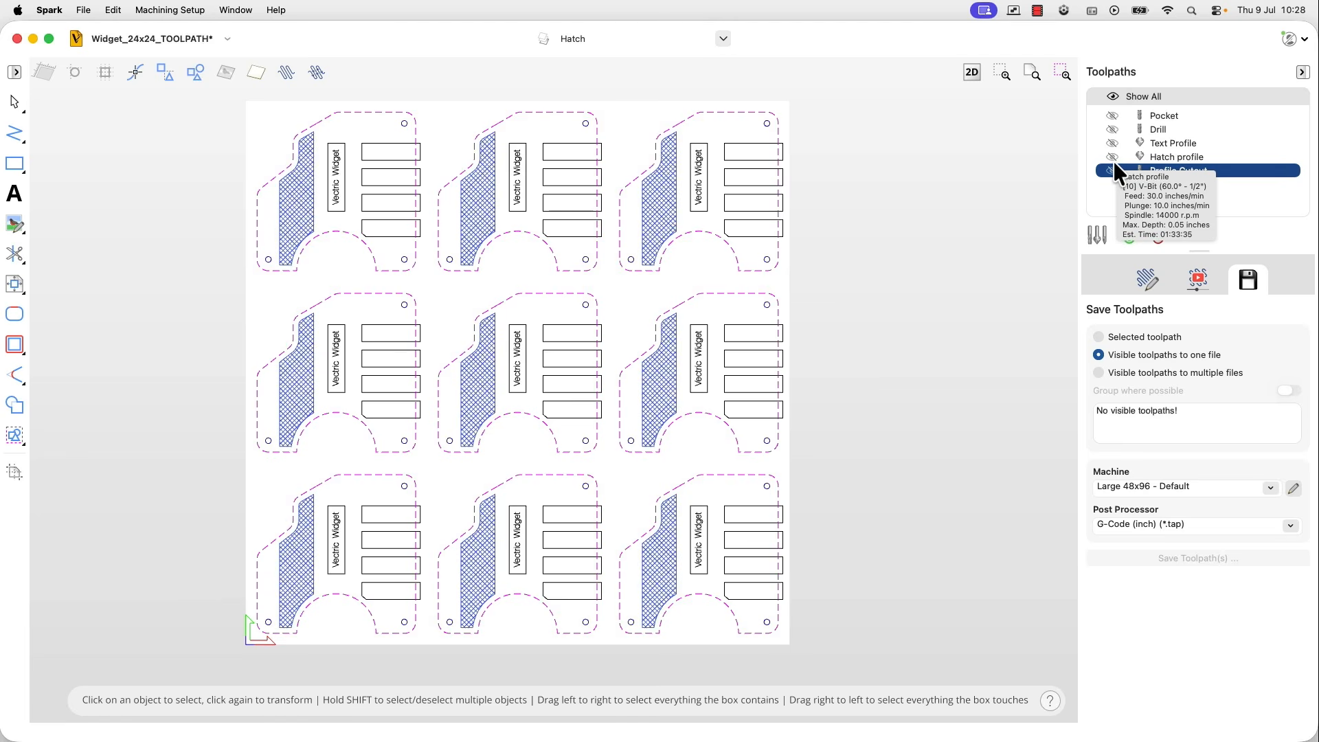
# Make the Profile Cutout and Hatch profile toolpaths visible together and highlight the toolchanging wording in the save summary
pyautogui.click(1113, 170)
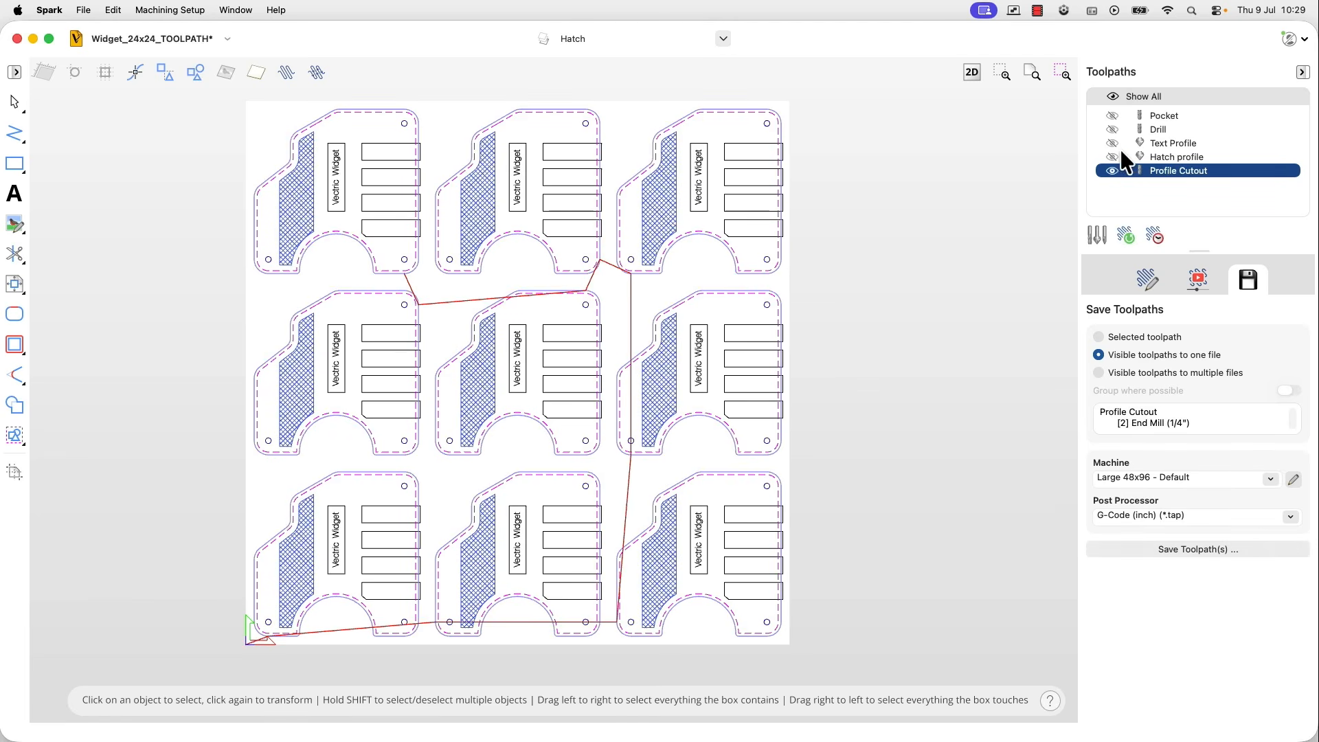
pyautogui.click(1113, 157)
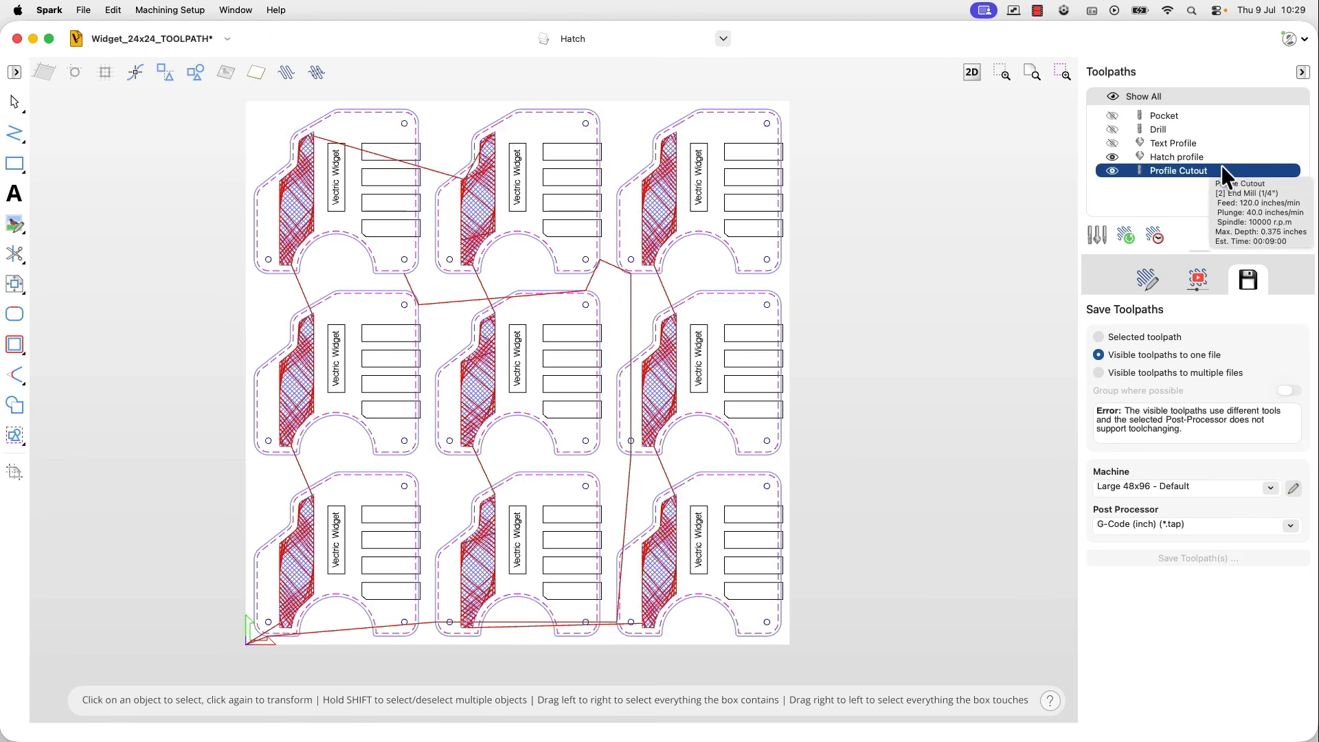
pyautogui.moveTo(1188, 161)
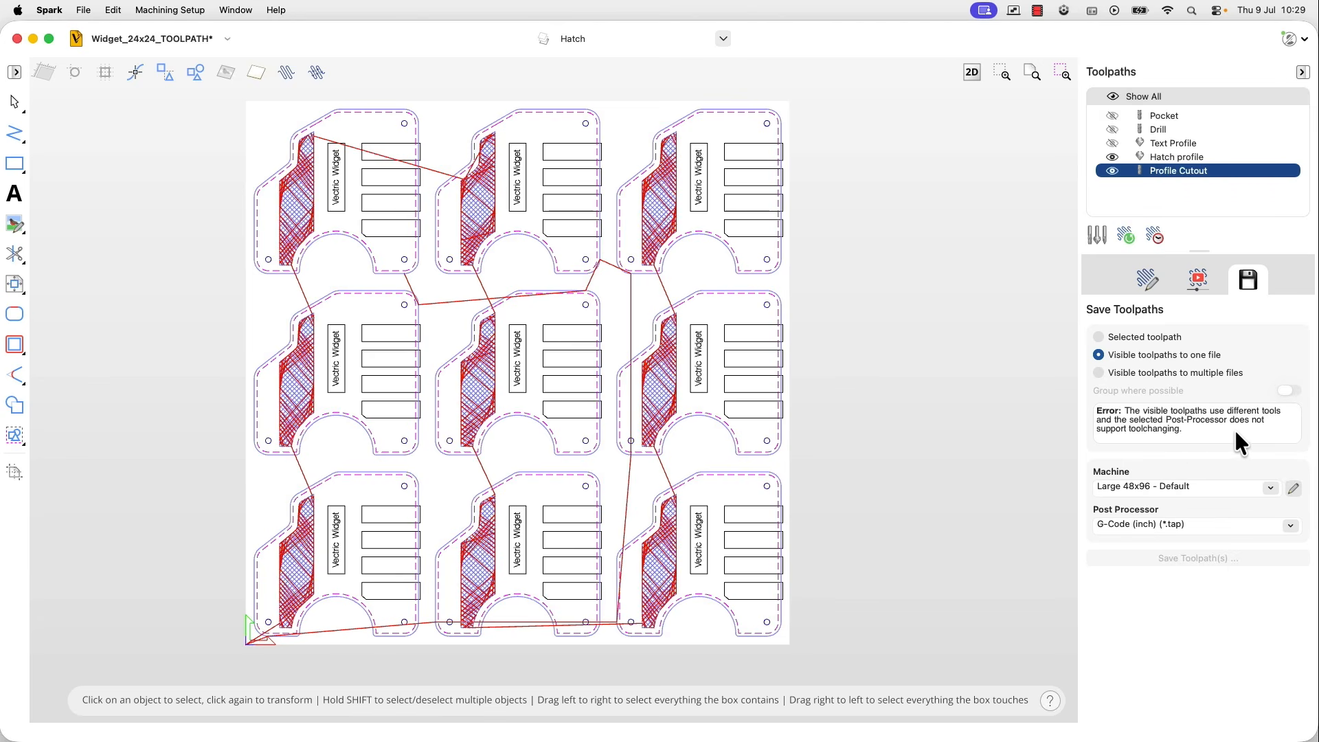
pyautogui.doubleClick(1173, 429)
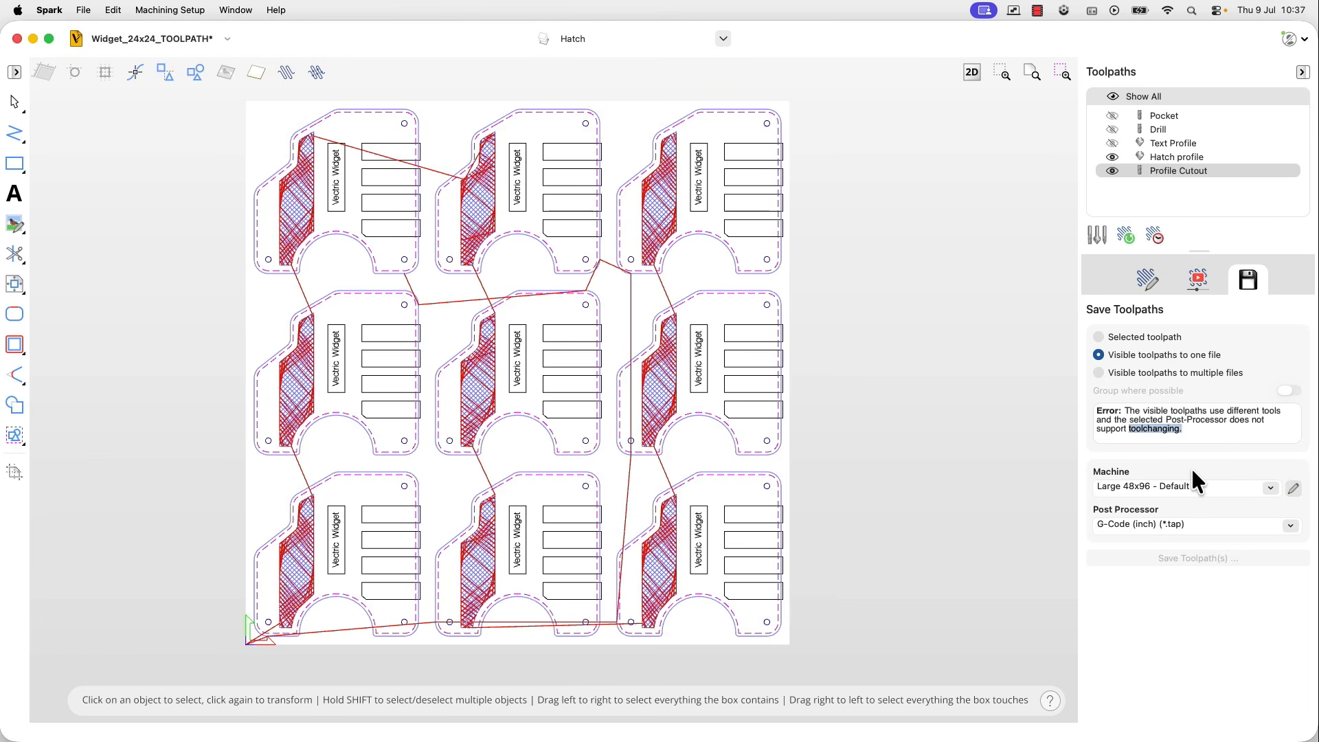
# Make the Pocket and Drill toolpaths visible and hide the Hatch profile and Profile Cutout toolpaths
pyautogui.click(1161, 117)
pyautogui.click(1113, 116)
pyautogui.click(1113, 129)
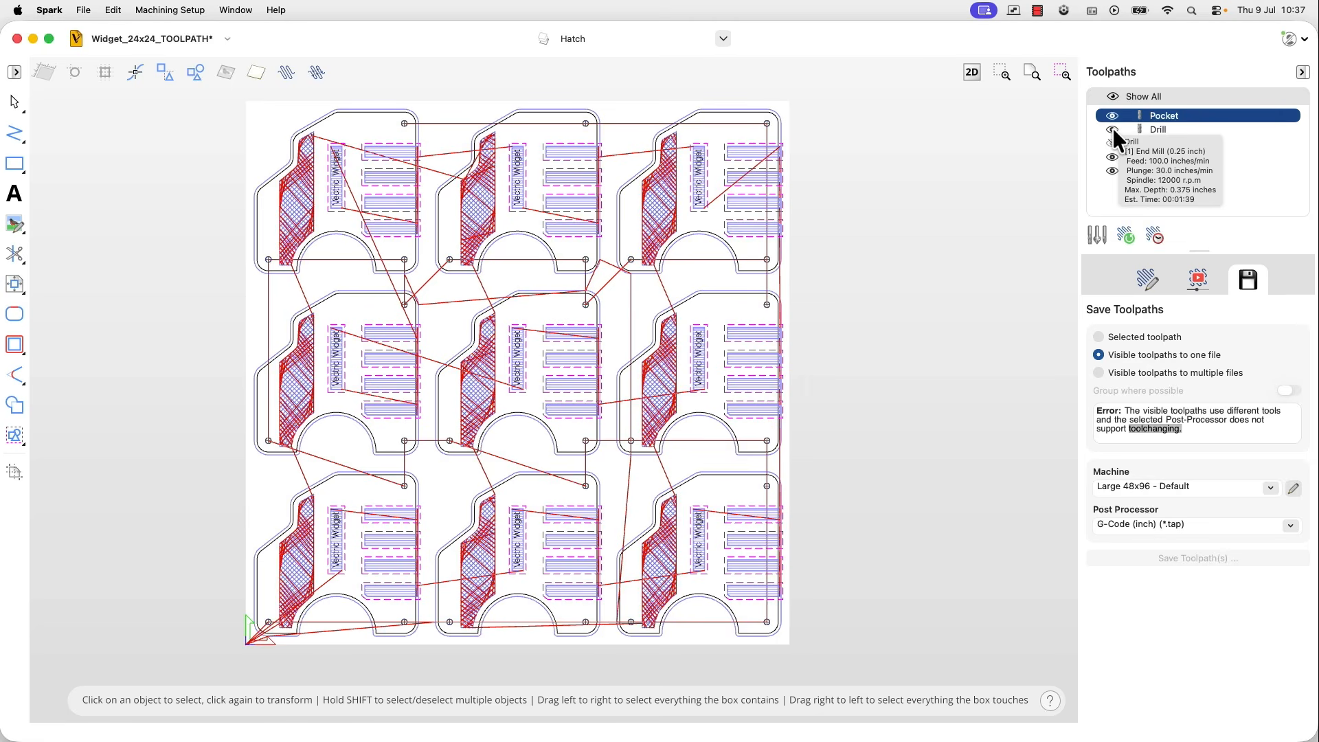
pyautogui.click(1114, 157)
pyautogui.click(1113, 171)
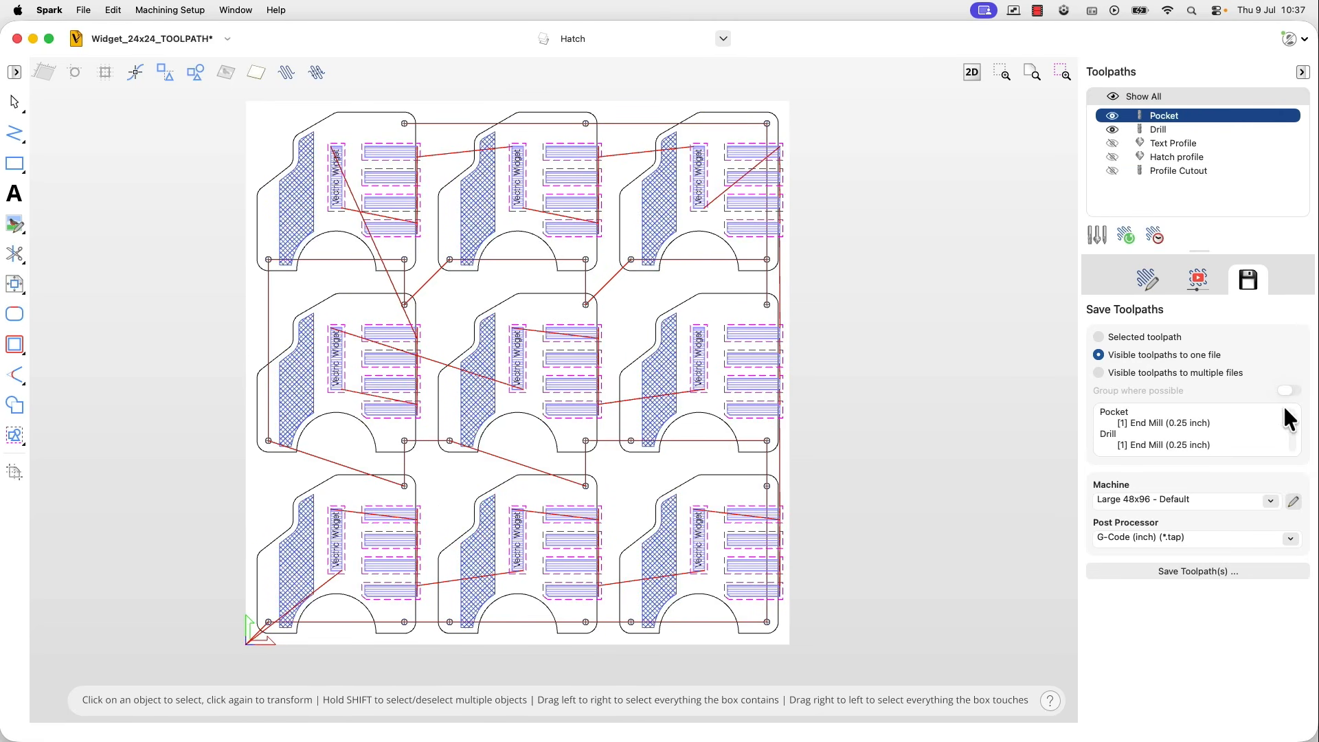
# Compare the tools of the Pocket and Drill toolpaths, highlighting both entries in the save summary
pyautogui.moveTo(1118, 422); pyautogui.dragTo(1229, 443)
pyautogui.click(1227, 443)
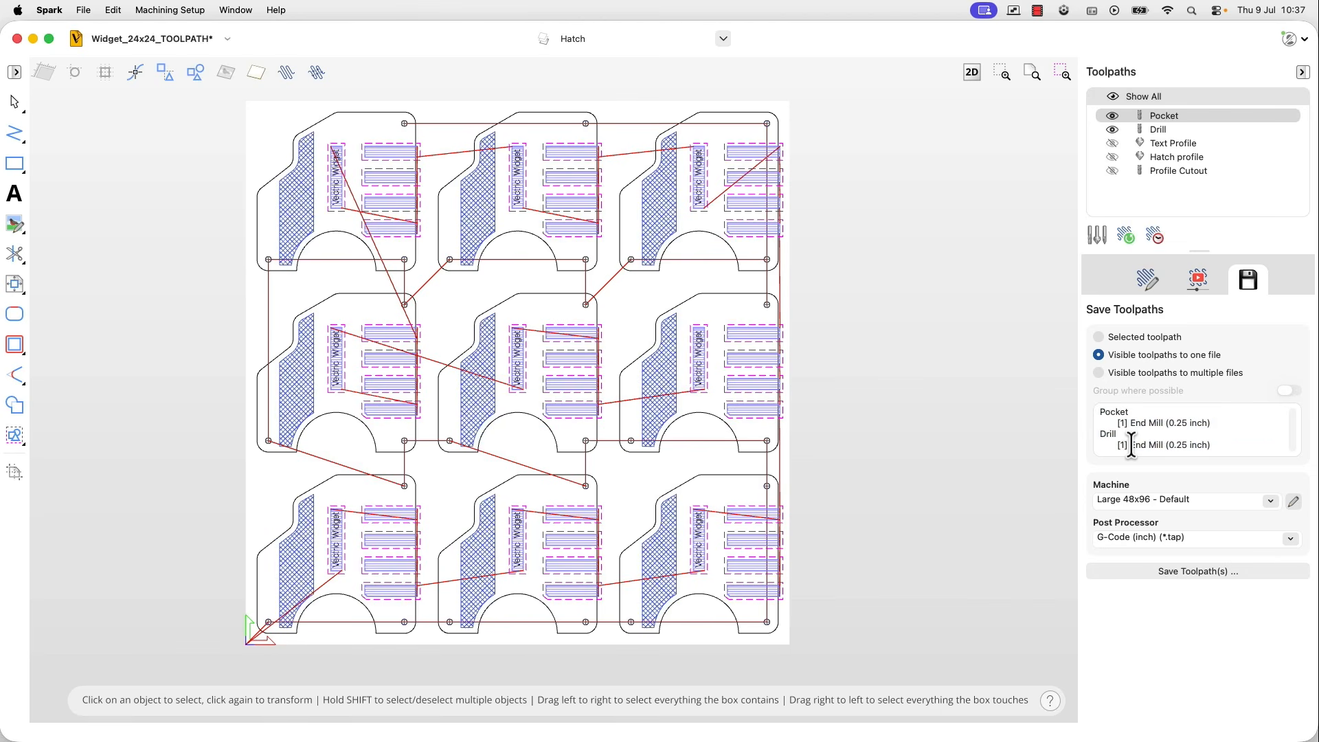
pyautogui.moveTo(1118, 423)
pyautogui.mouseDown()
pyautogui.moveTo(1131, 423)
pyautogui.moveTo(1130, 444)
pyautogui.mouseUp()
pyautogui.click(1133, 435)
pyautogui.press('super+a')
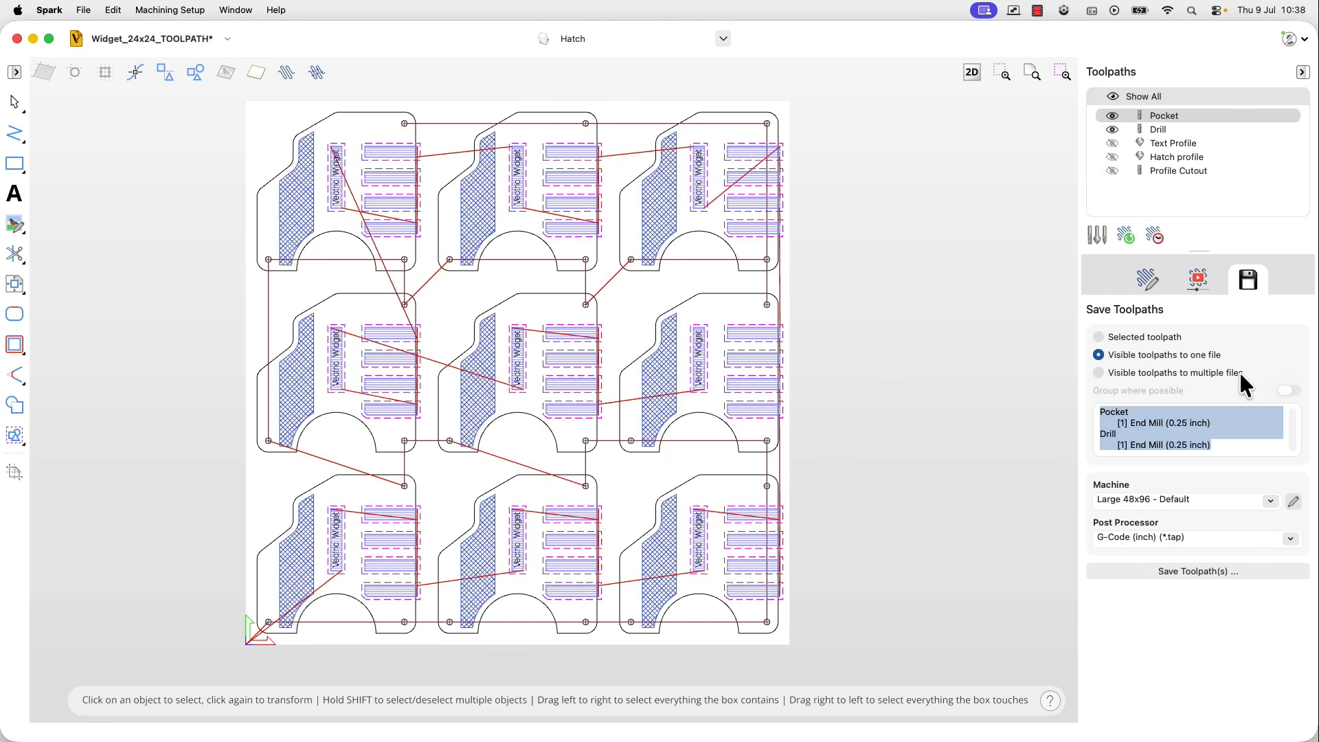
# Set the save option to visible toolpaths to multiple files and make all five toolpaths visible
pyautogui.click(1143, 373)
pyautogui.moveTo(1114, 147)
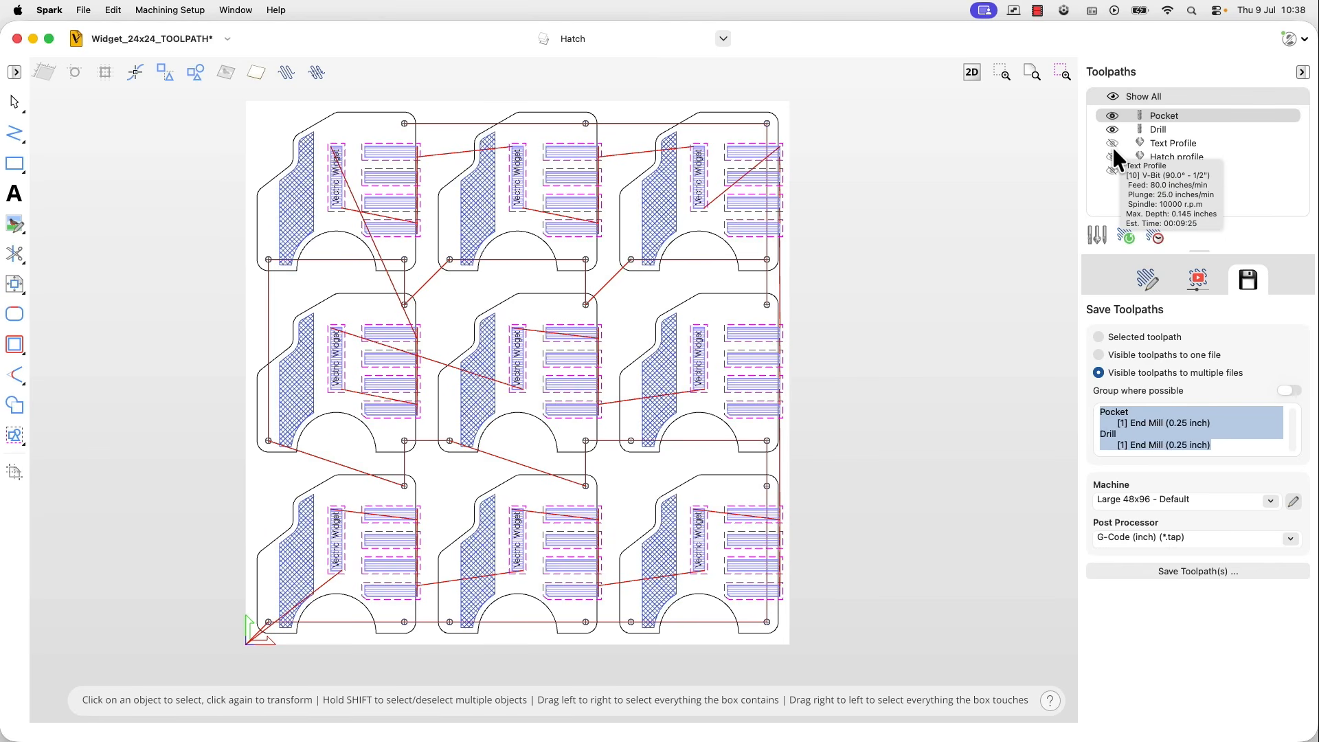
pyautogui.click(1113, 144)
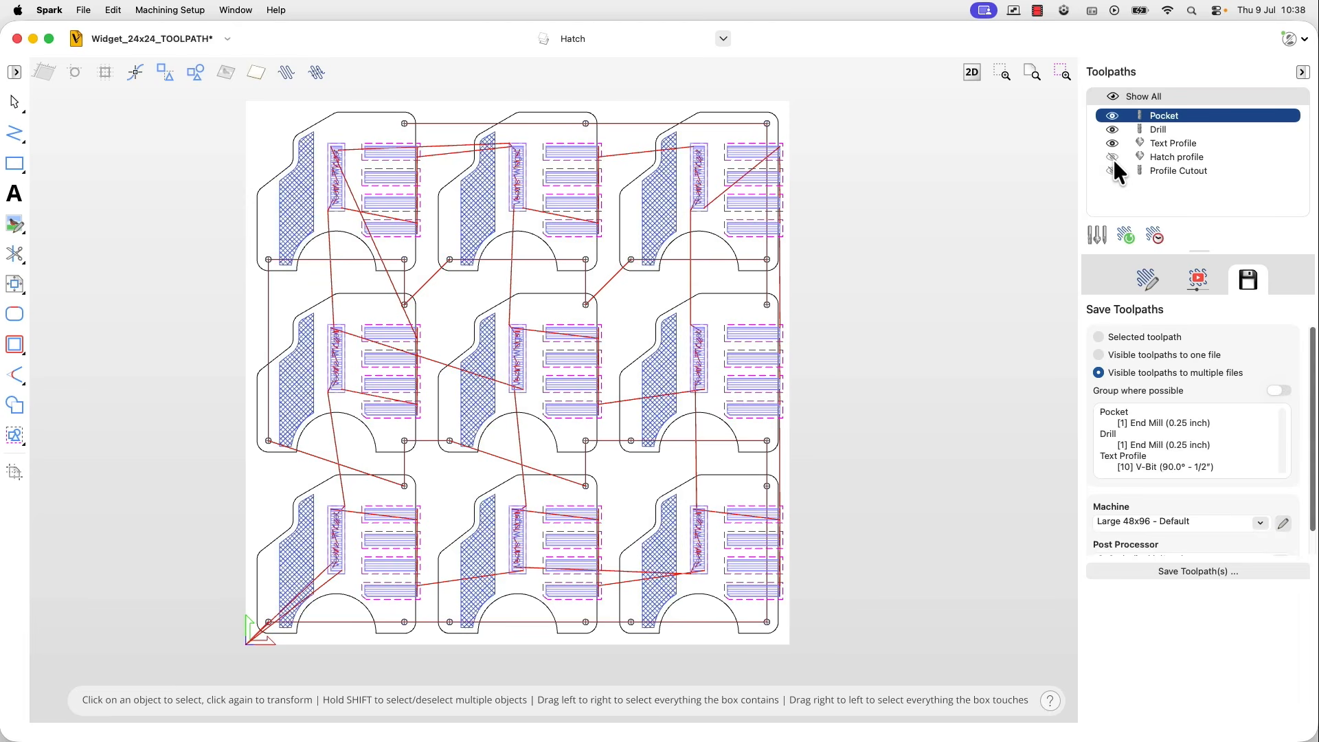
pyautogui.click(1113, 158)
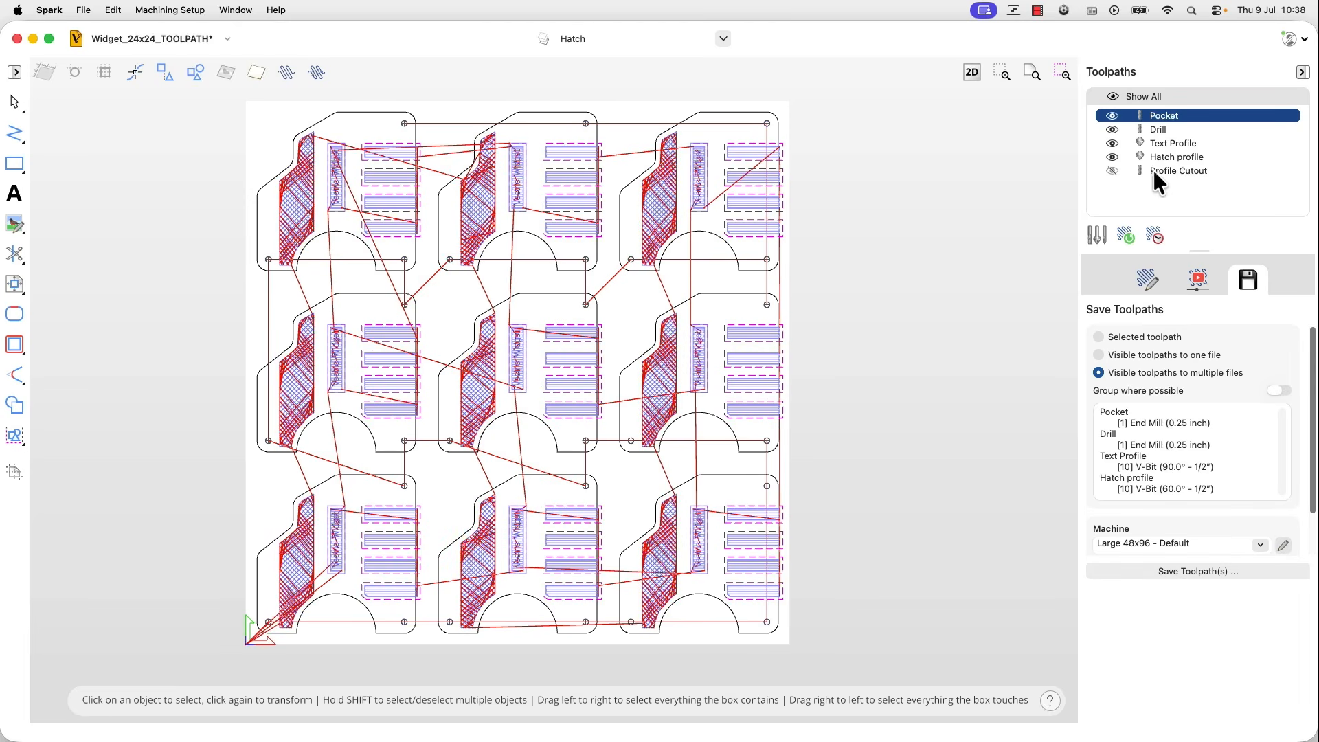
pyautogui.click(1112, 93)
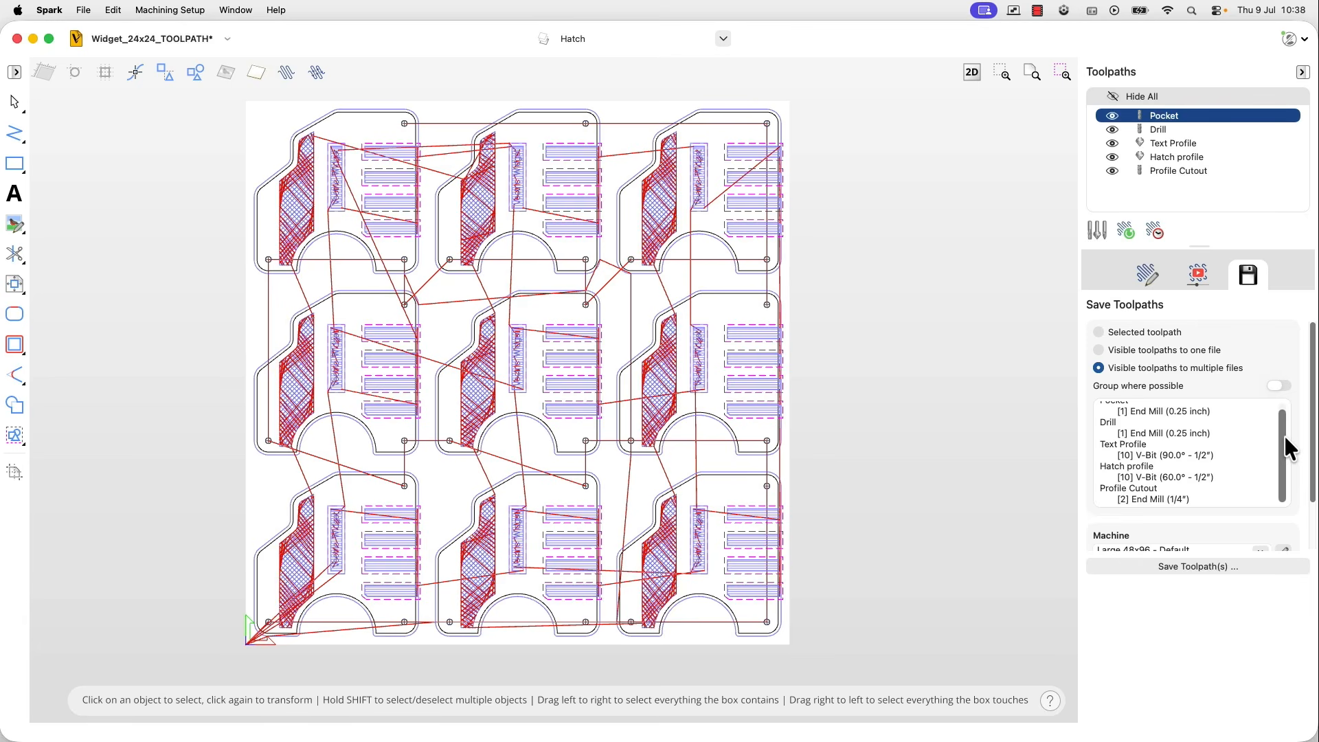
# Review the full list of toolpaths and tools in the save summary, from Pocket to Profile Cutout
pyautogui.moveTo(1106, 404); pyautogui.dragTo(1212, 452)
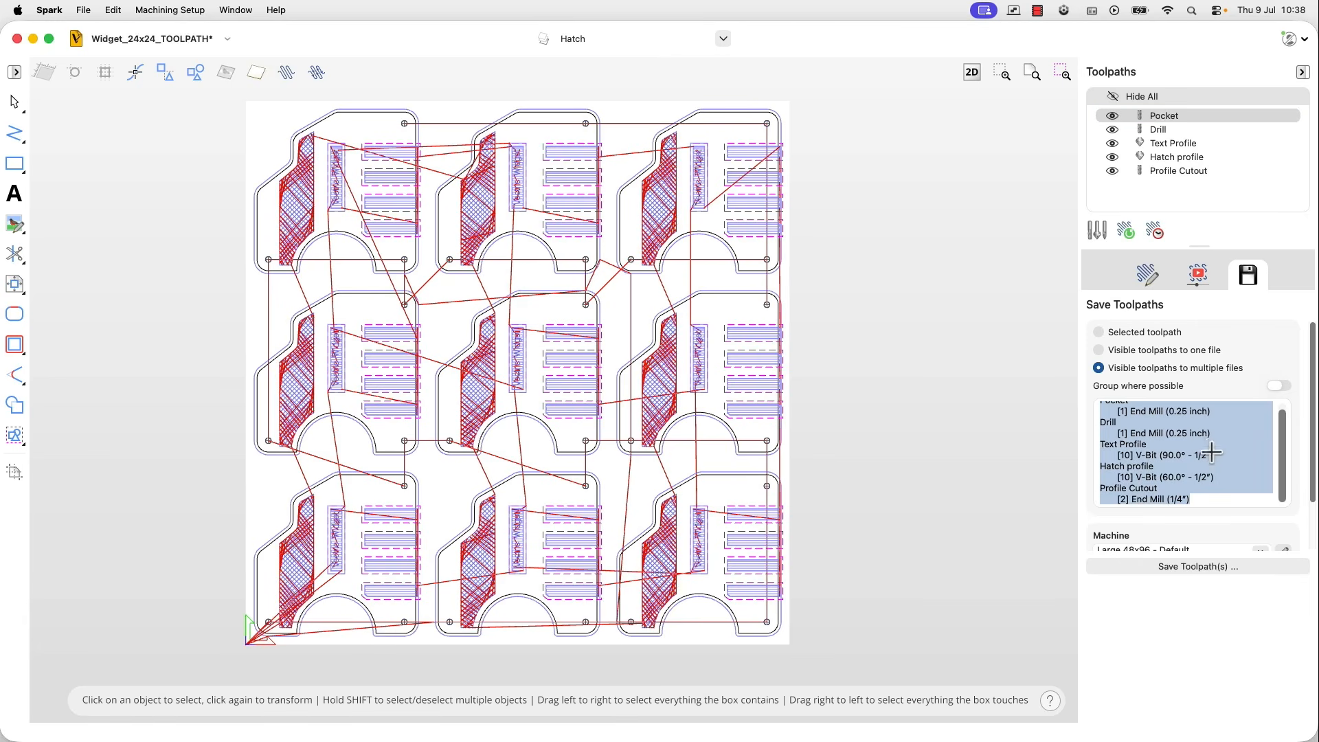
pyautogui.click(1212, 452)
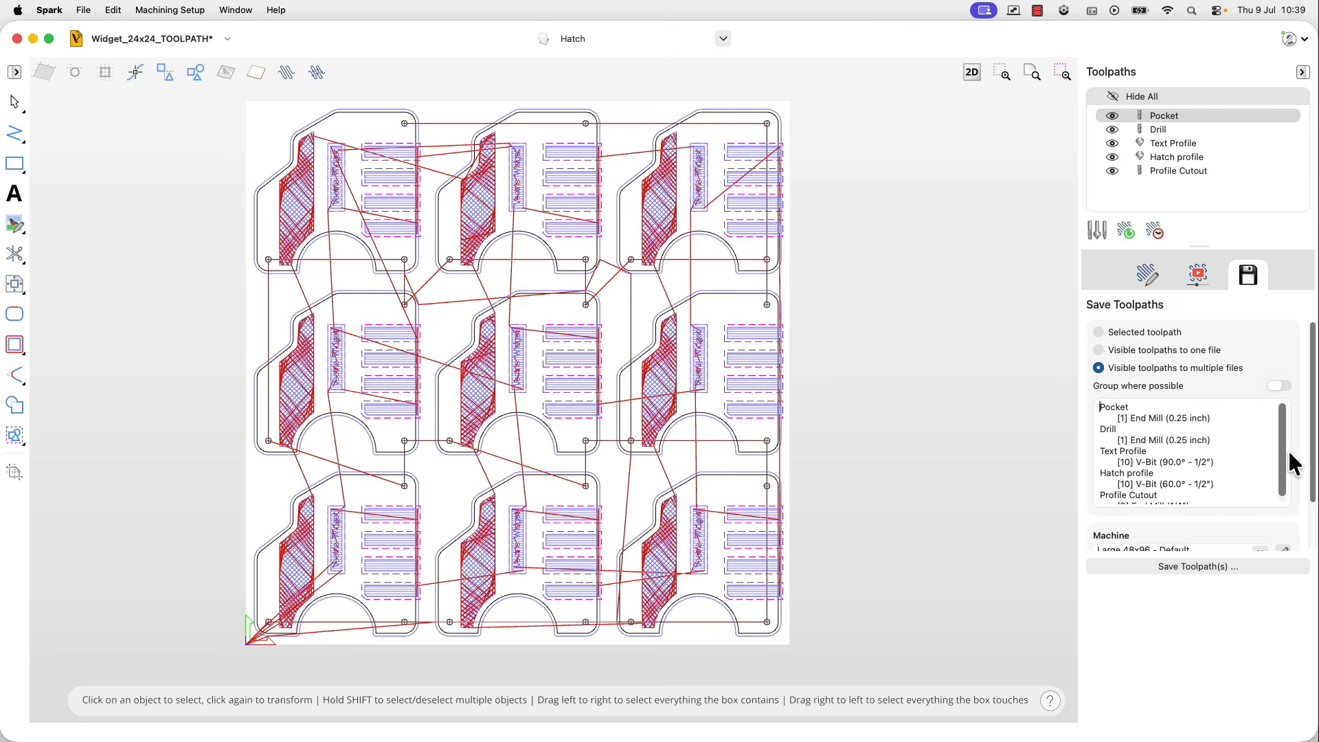
pyautogui.moveTo(1285, 451); pyautogui.dragTo(1285, 489)
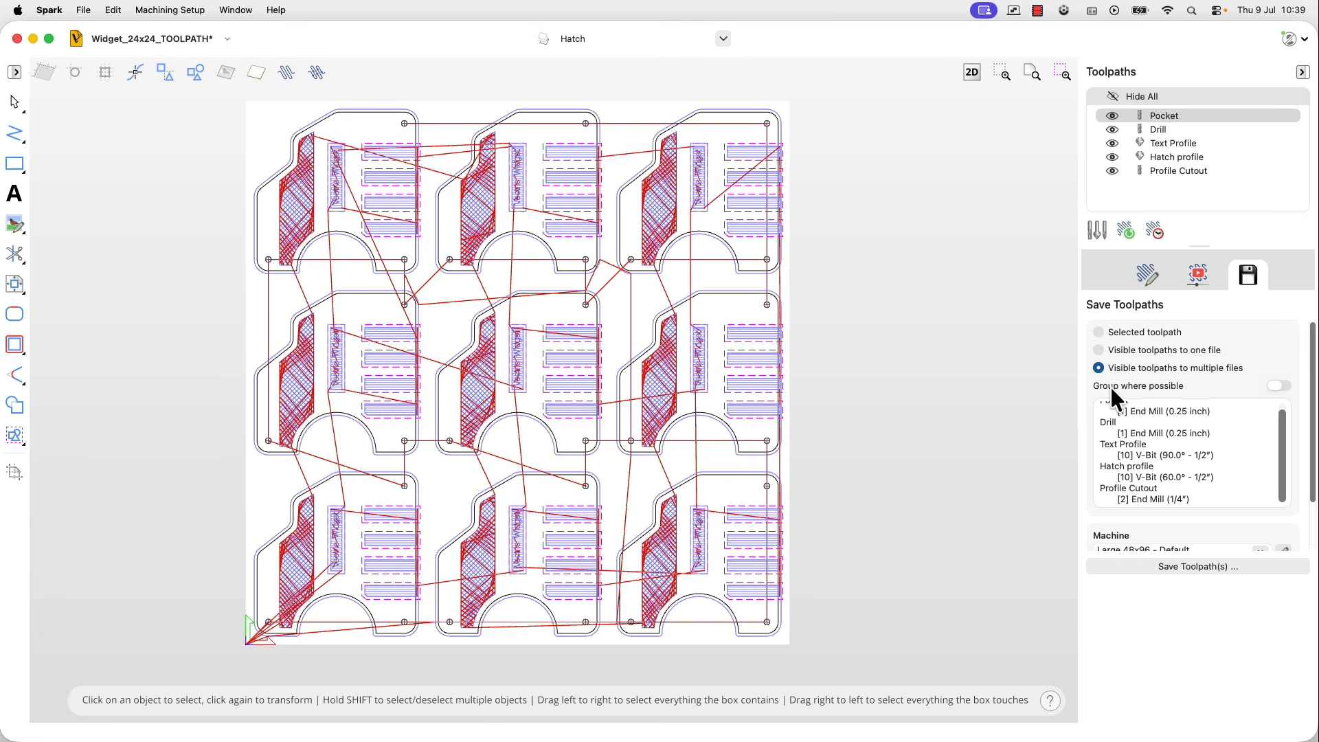
# Enable grouping where possible and highlight the Pocket and Drill tools in the save summary for comparison
pyautogui.click(1282, 386)
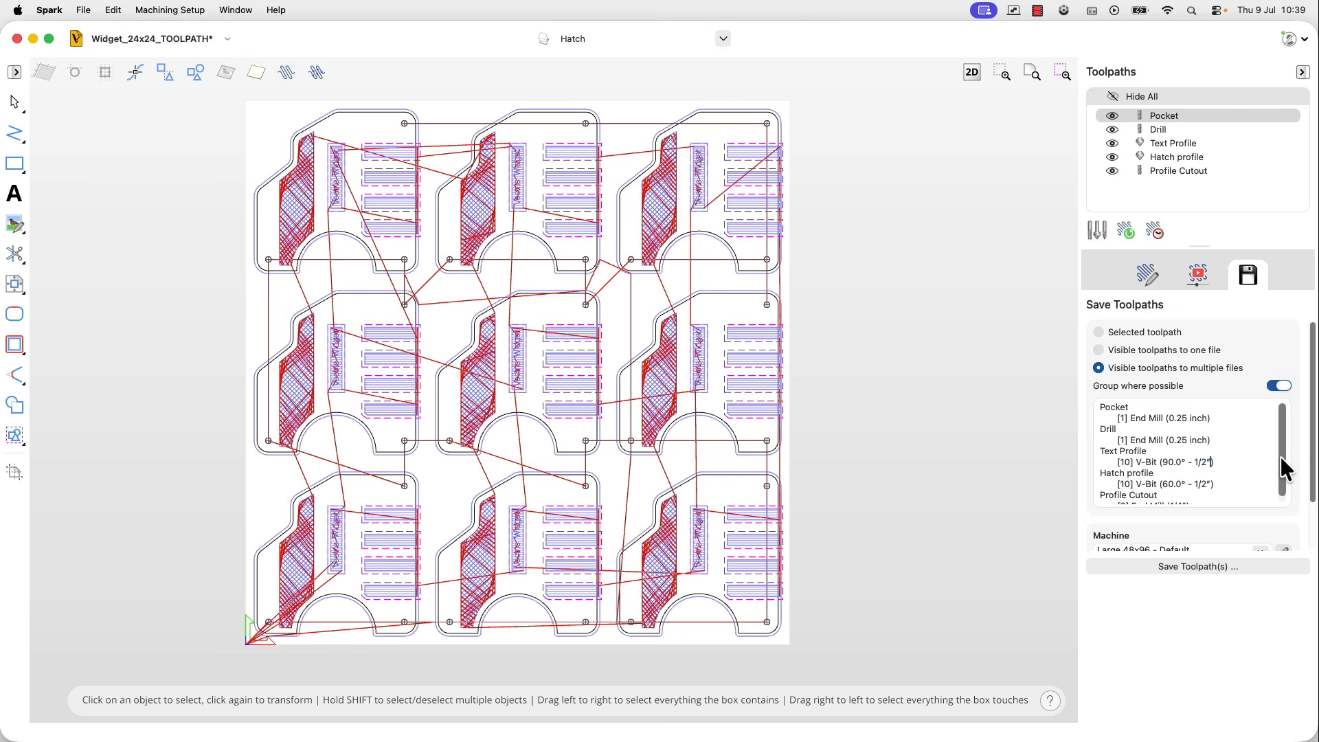
pyautogui.moveTo(1116, 417); pyautogui.dragTo(1240, 418)
pyautogui.moveTo(1115, 440); pyautogui.dragTo(1224, 439)
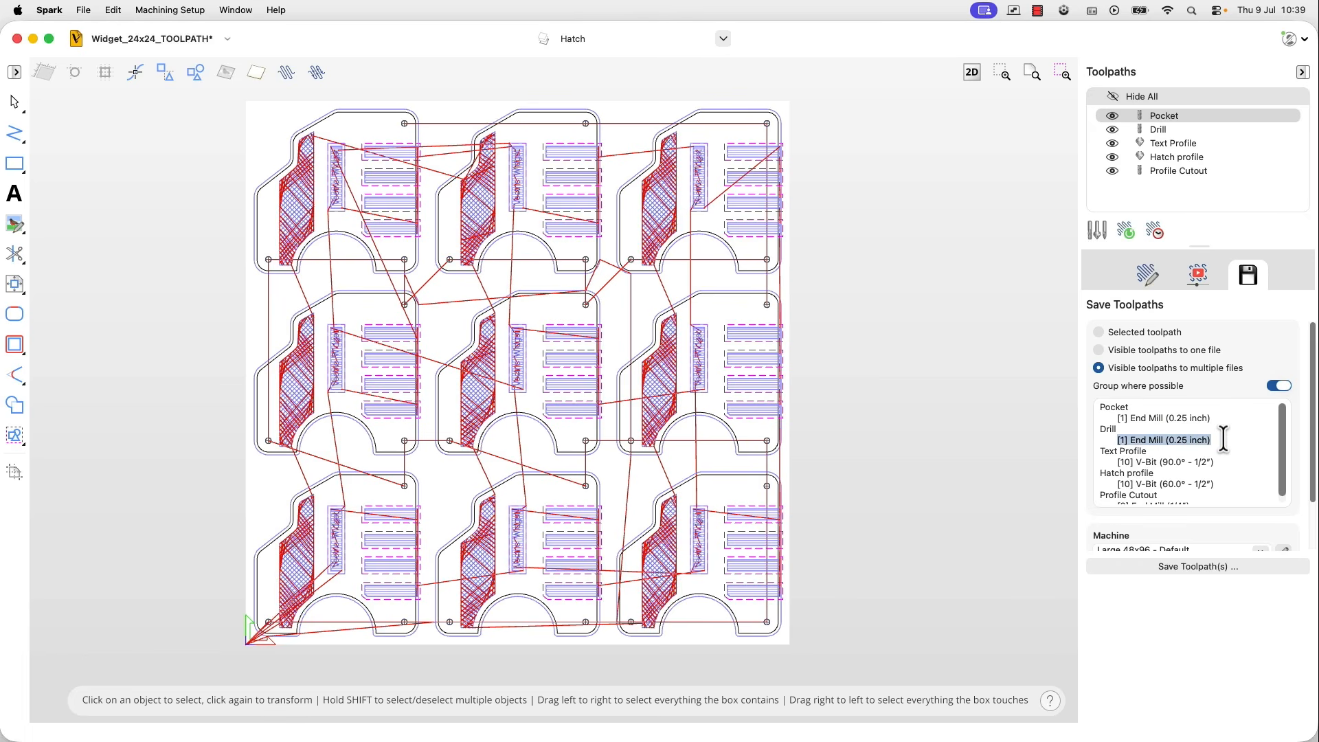
pyautogui.click(1166, 438)
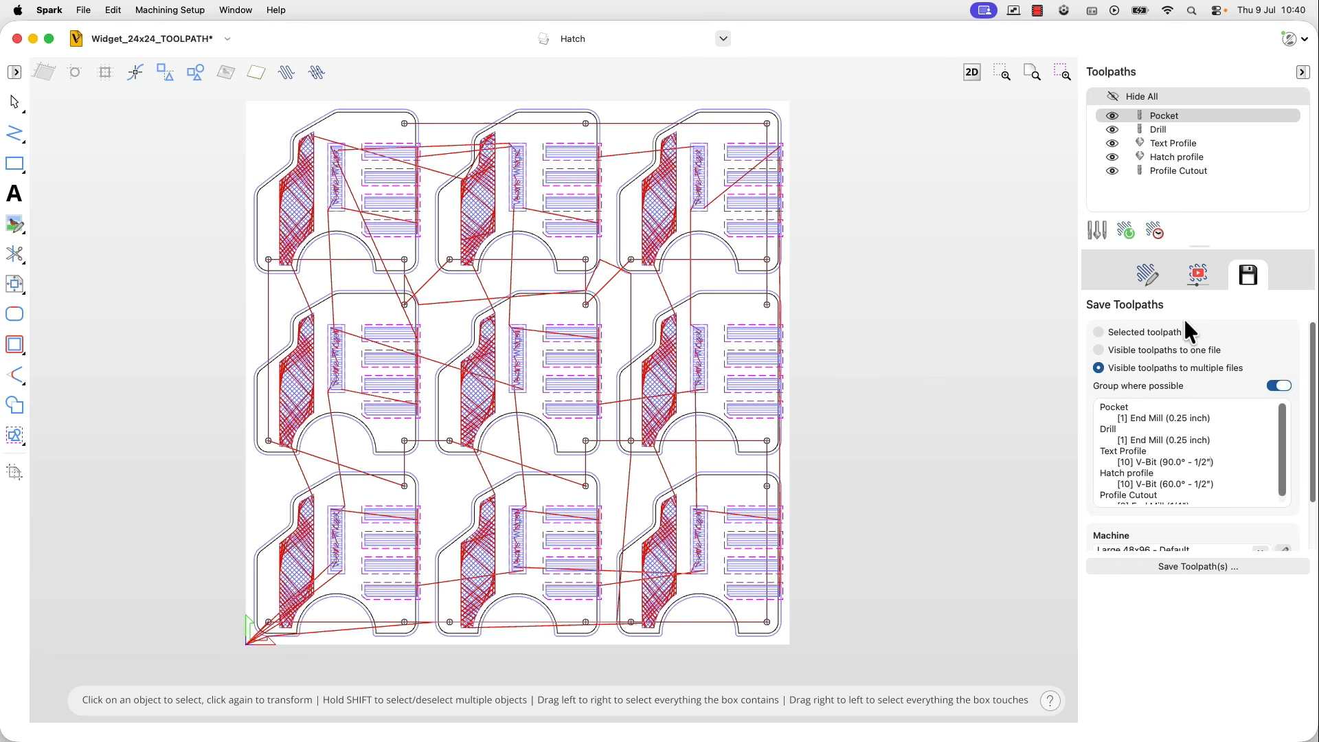
# Set the save option to selected toolpath and save the Pocket toolpath as Pocket in the tutorialFiles folder
pyautogui.click(1141, 333)
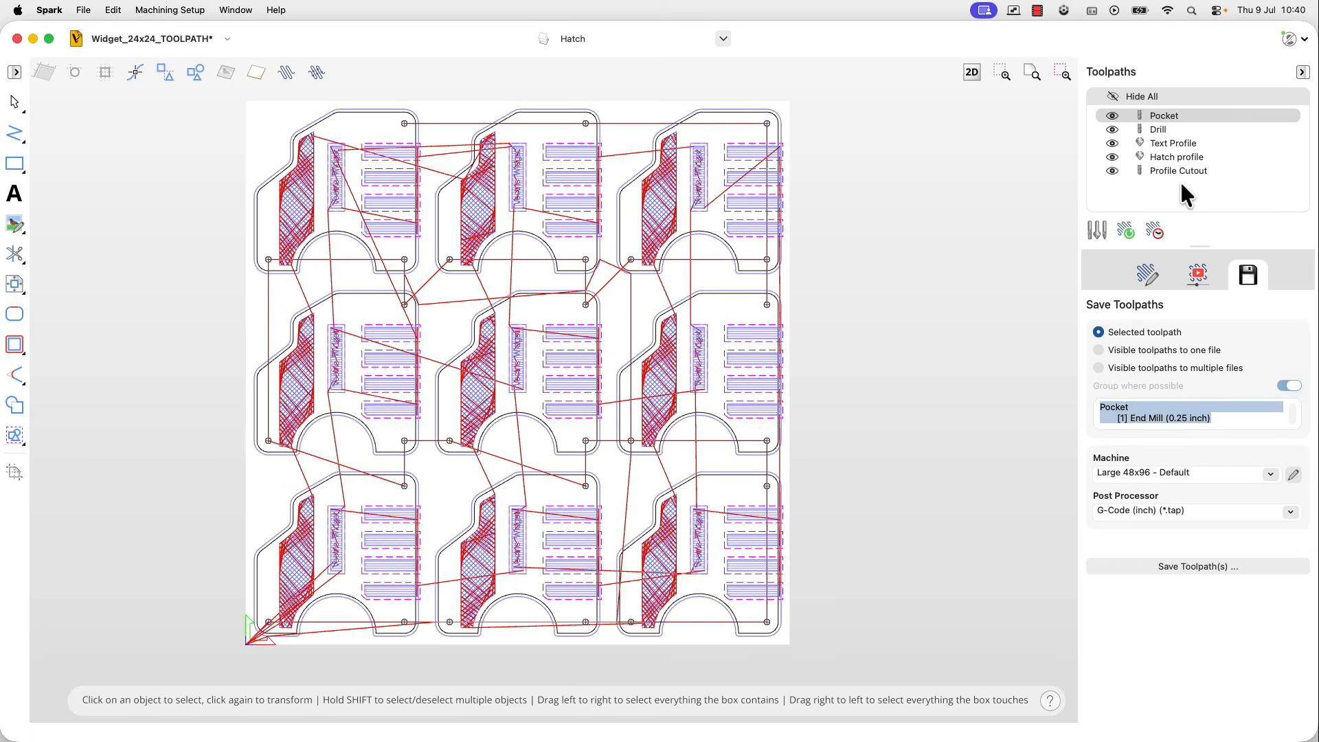
pyautogui.click(1165, 117)
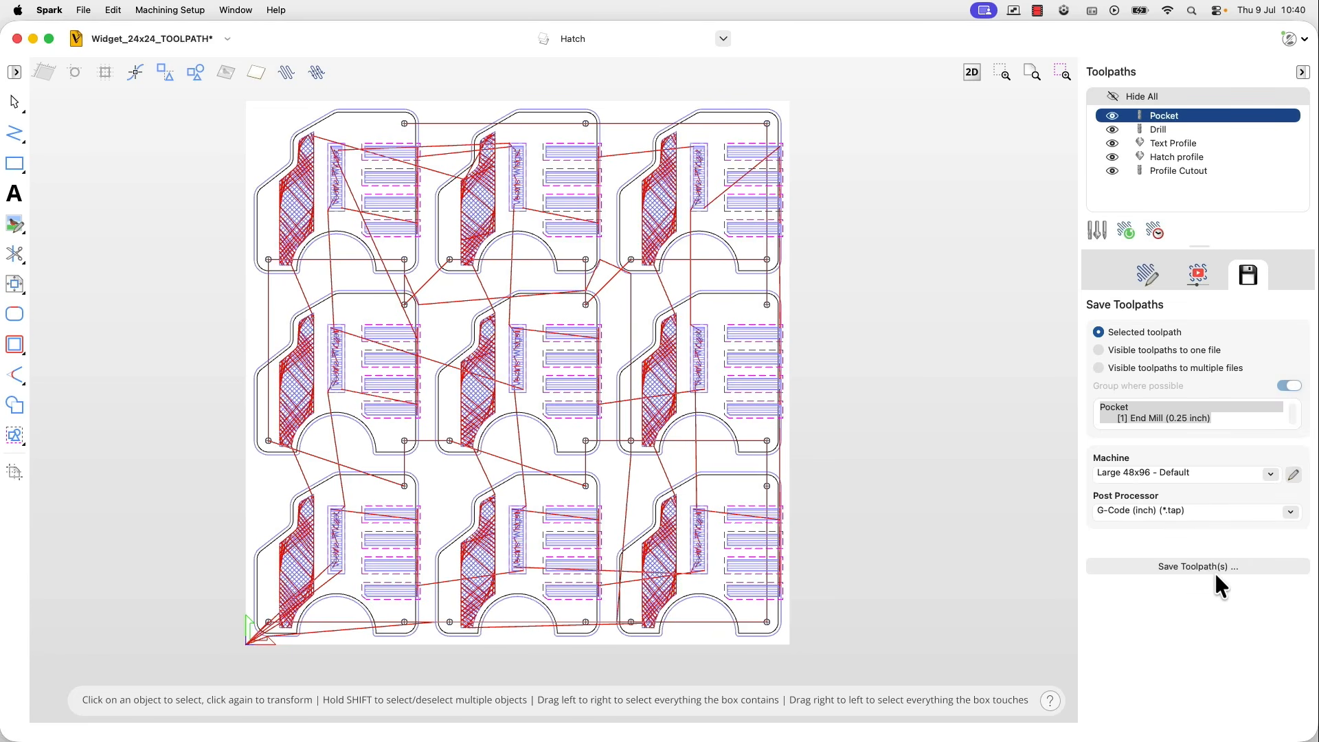
pyautogui.click(1186, 564)
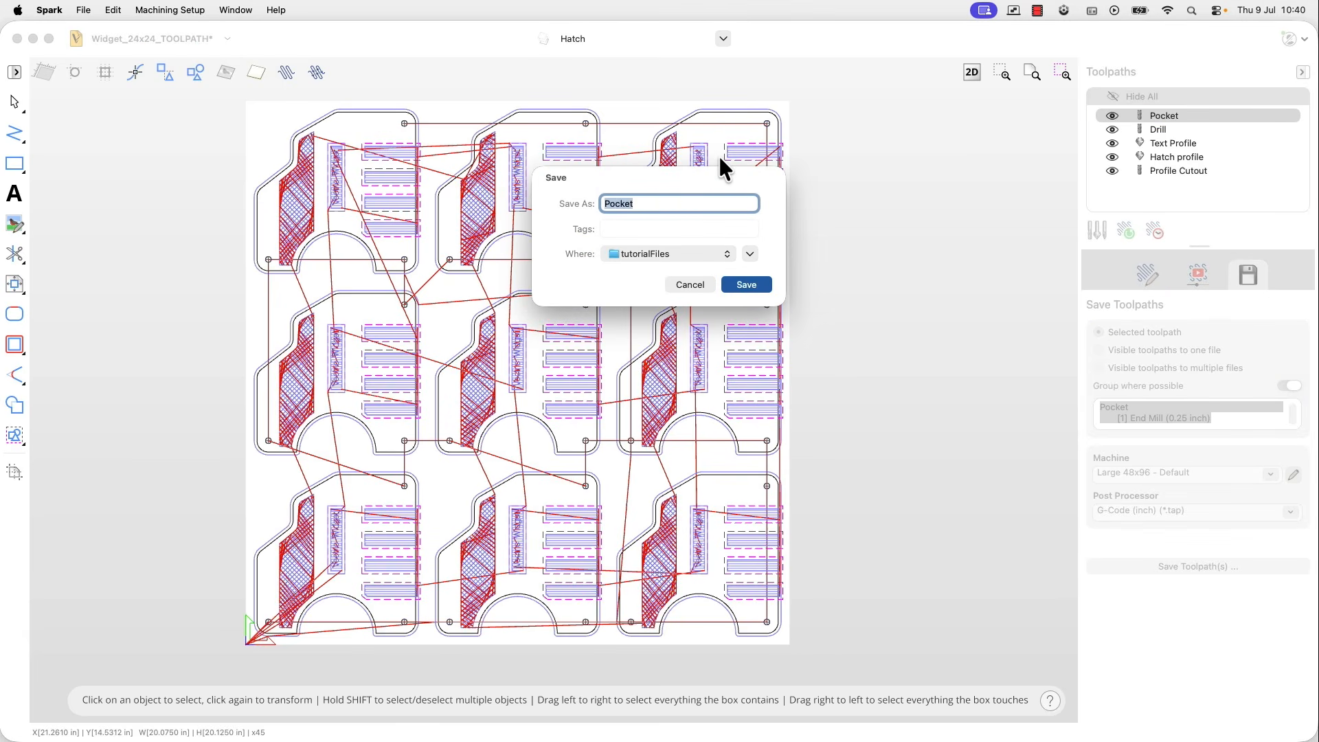
pyautogui.click(762, 288)
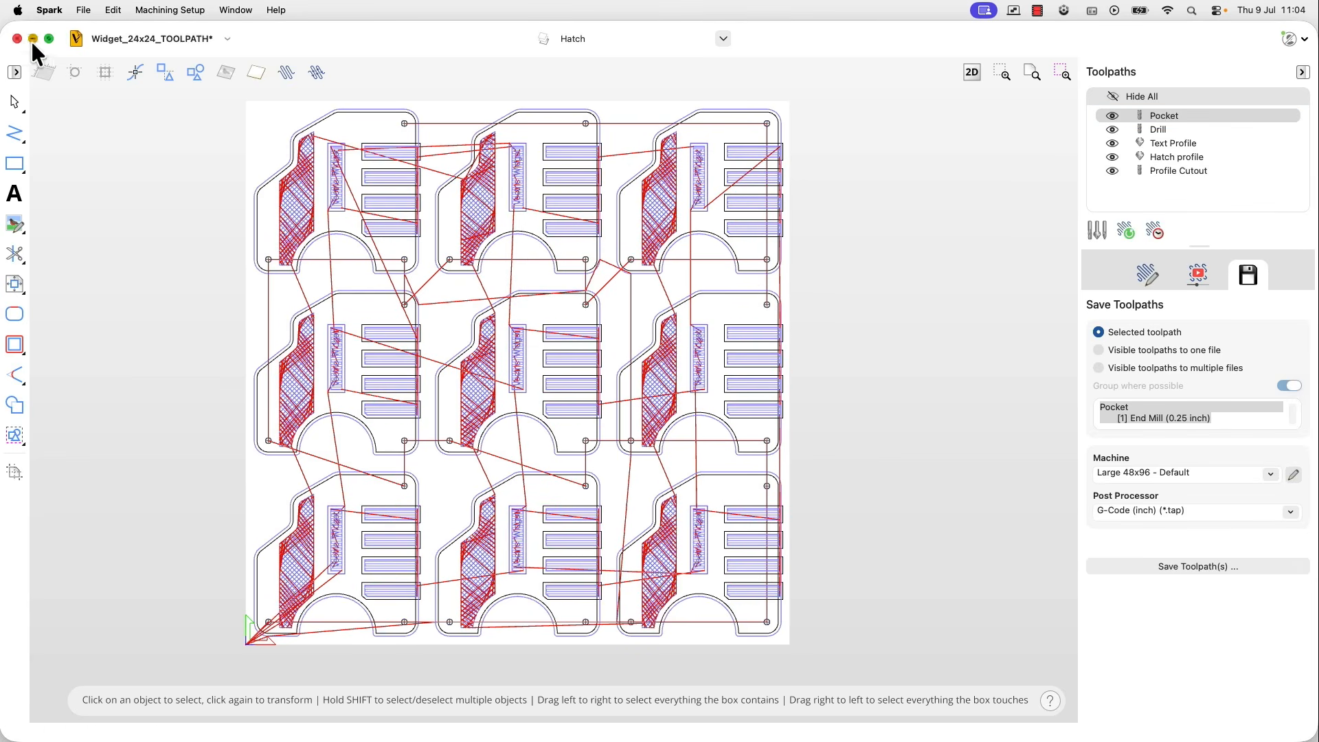
# Switch to Finder to check the tutorialFiles folder and its Widget_24x24_TOOLPATH.crv file, then return to Spark
pyautogui.click(33, 38)
pyautogui.click(65, 711)
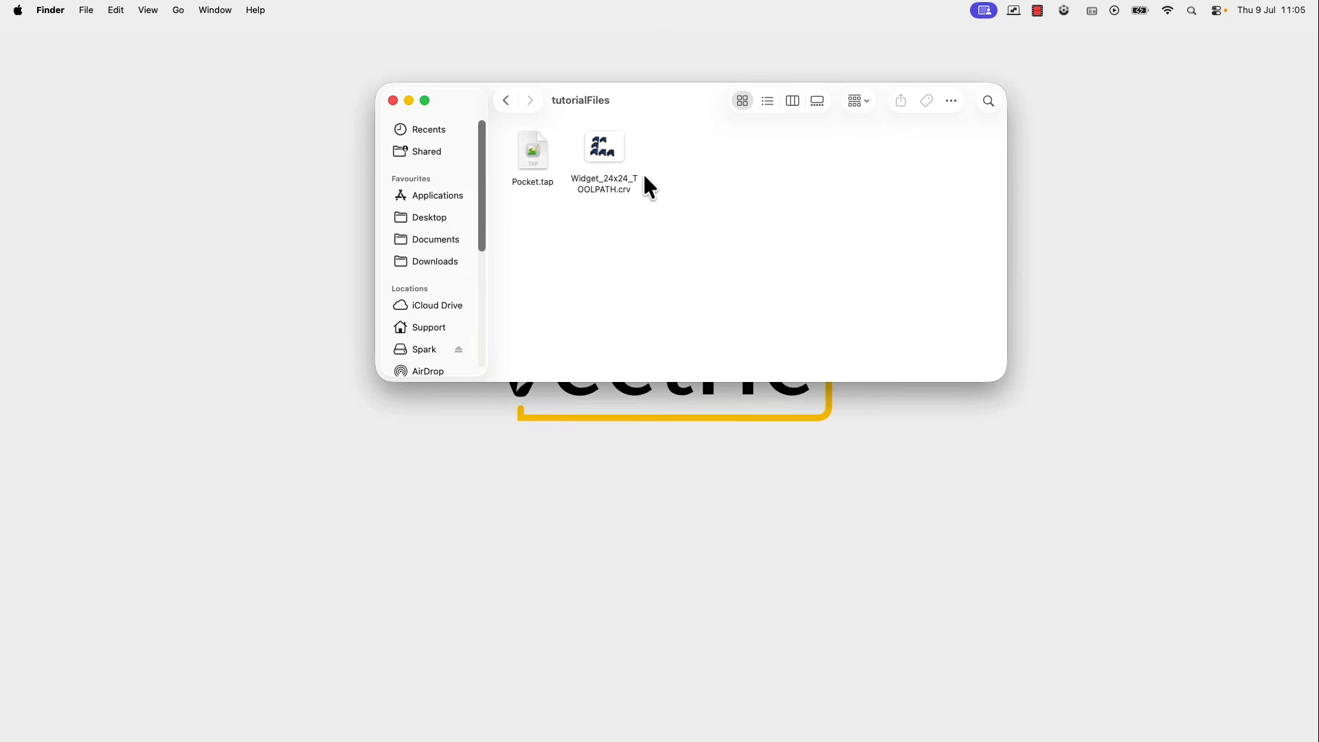
pyautogui.click(610, 173)
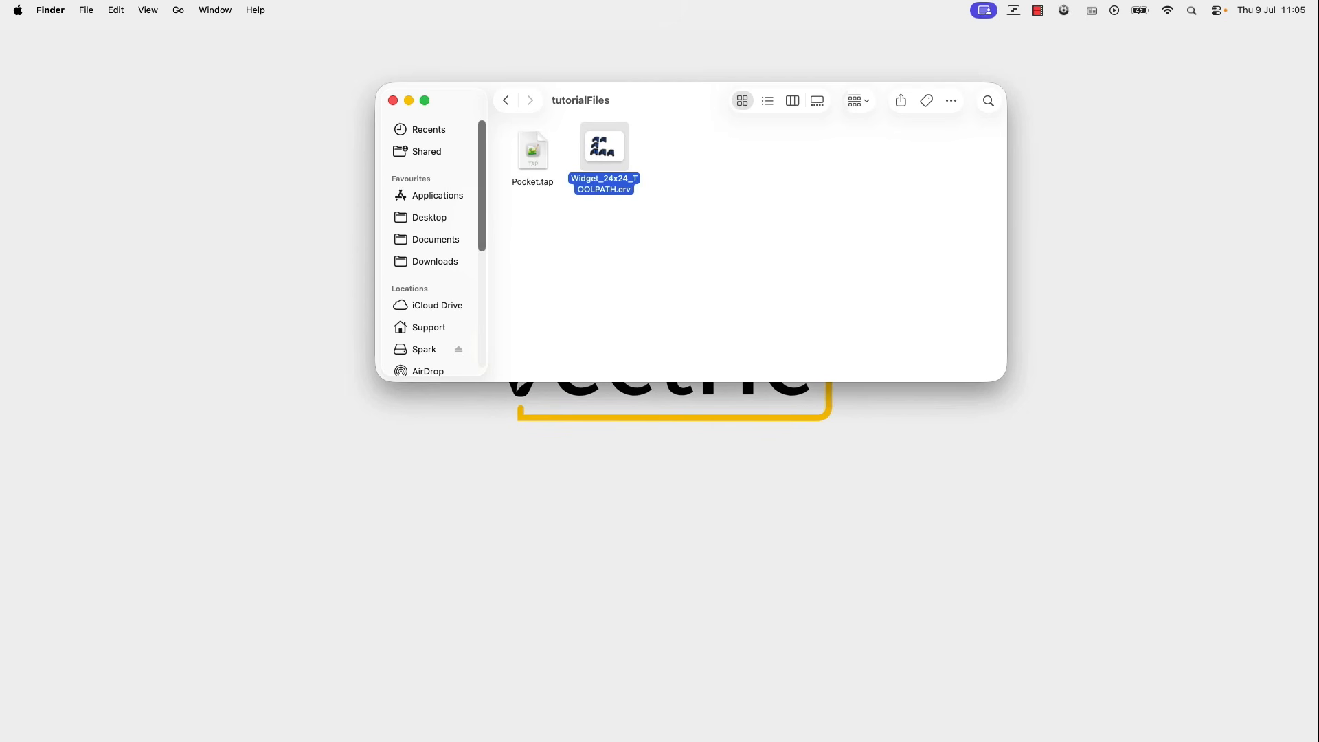
pyautogui.moveTo(570, 722)
pyautogui.click(957, 710)
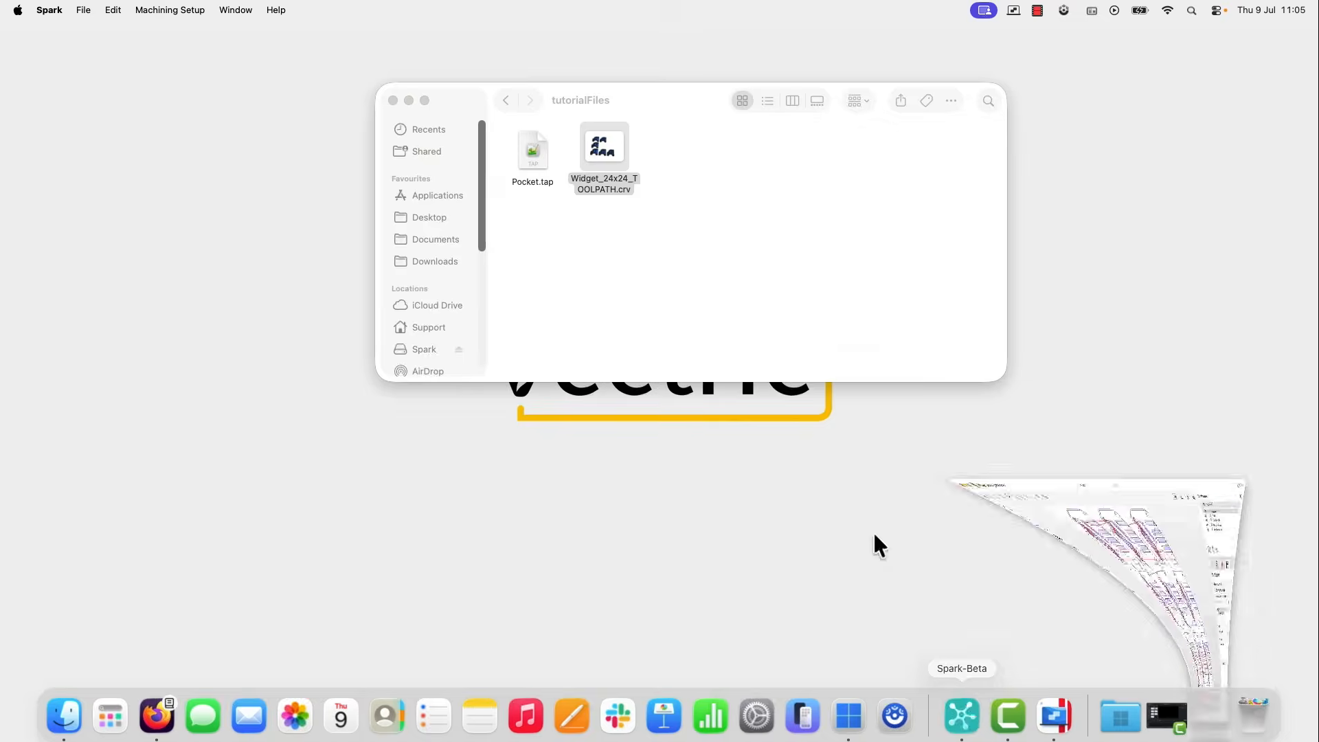
# Bring the tutorialFiles folder in Finder in front, select the Pocket.tap file to inspect it, and minimise the folder window
pyautogui.press('super+Tab')
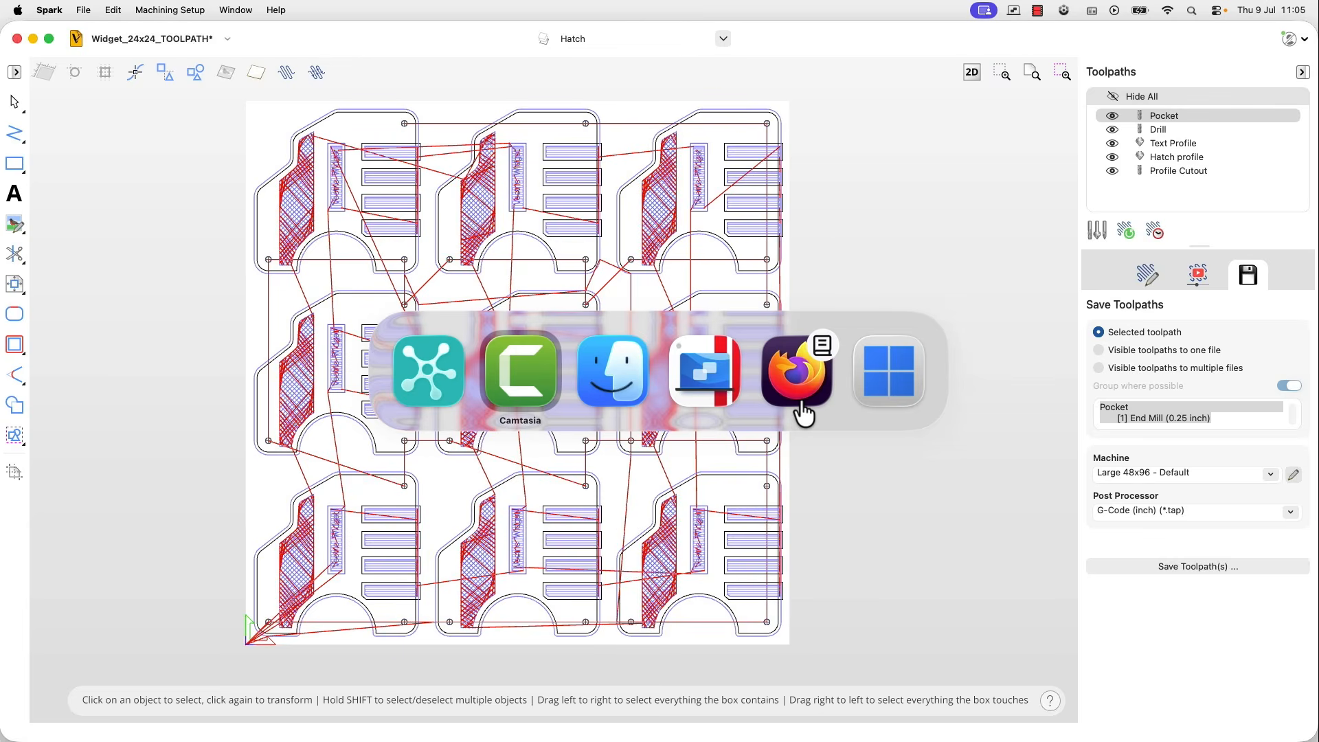
pyautogui.press('super+Tab')
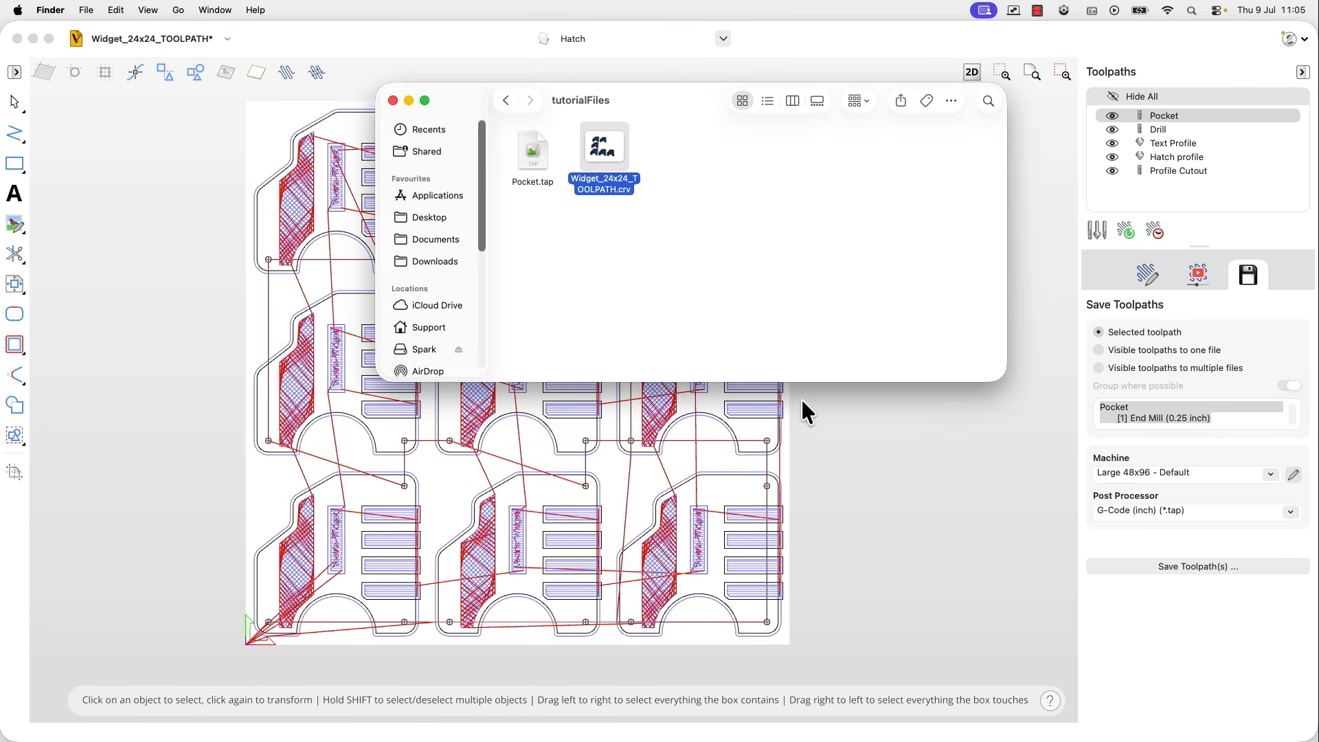
pyautogui.click(542, 187)
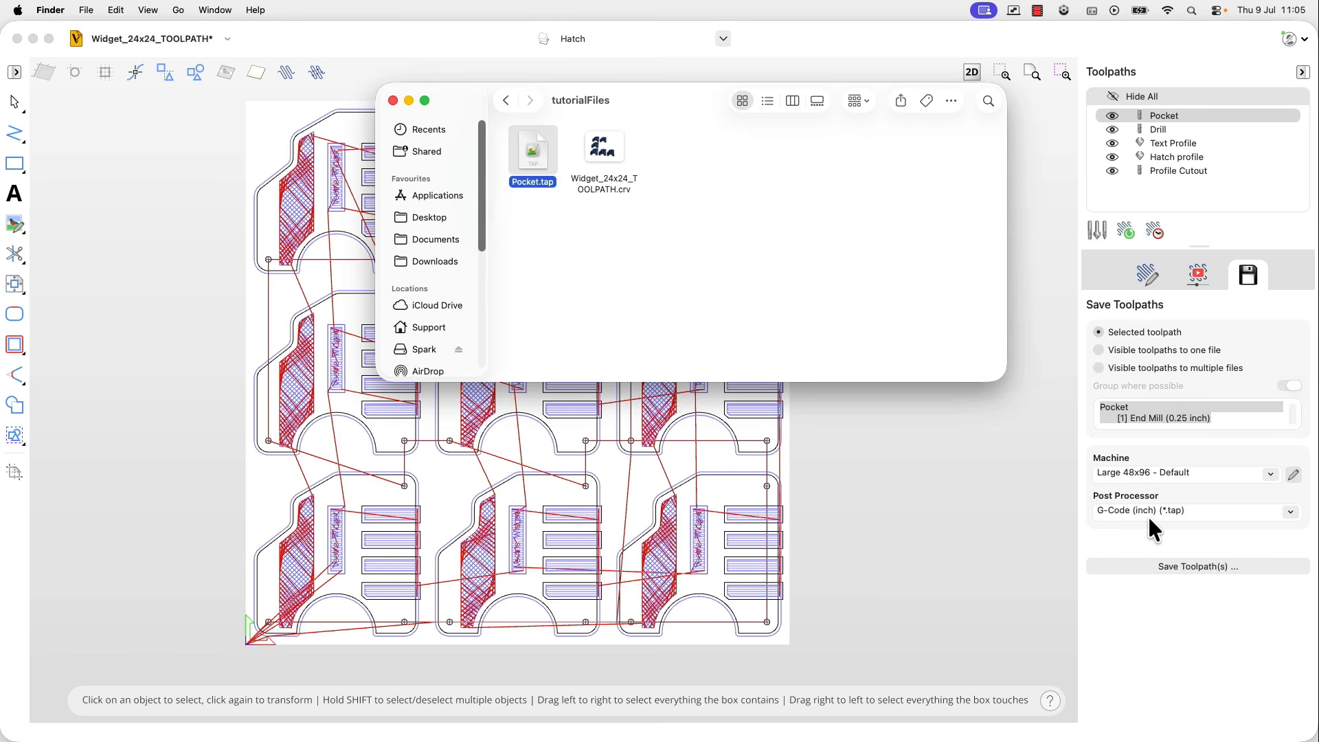
pyautogui.click(409, 100)
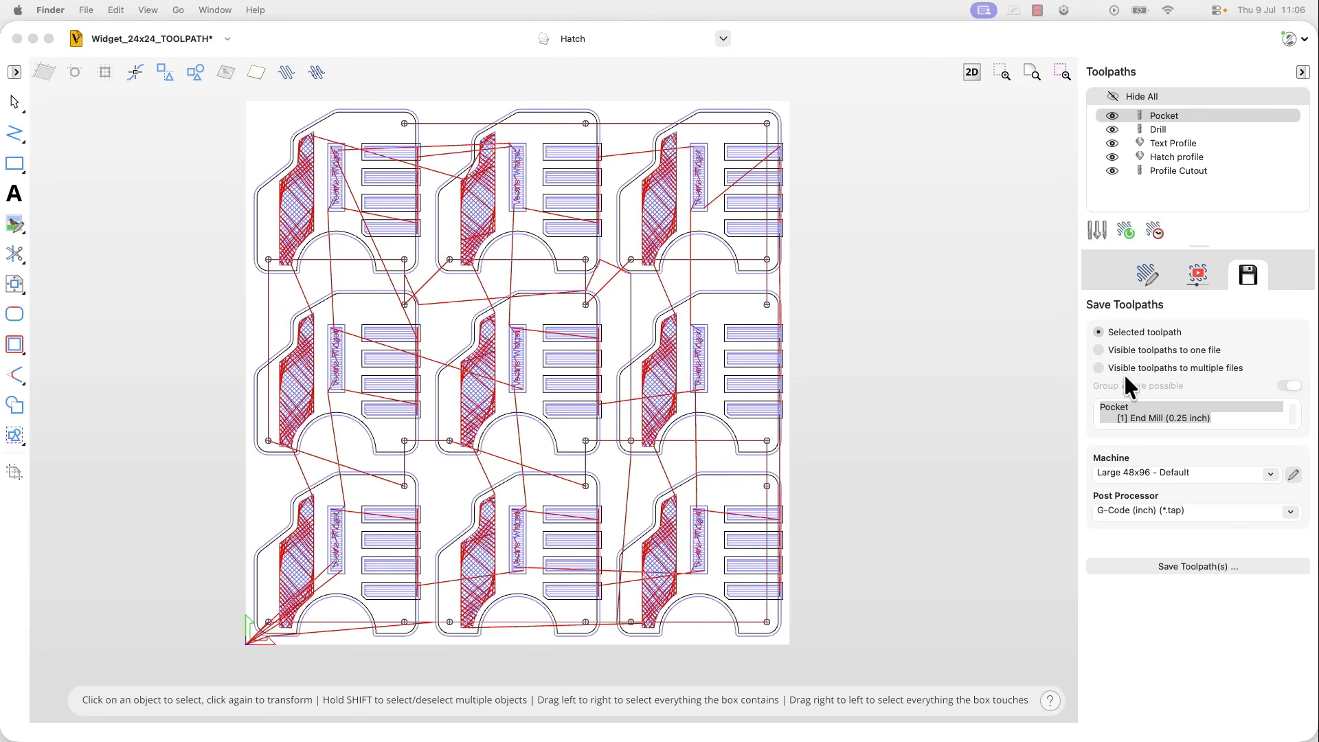
# Set the save option to visible toolpaths to one file and leave only Pocket and Drill visible
pyautogui.click(1167, 353)
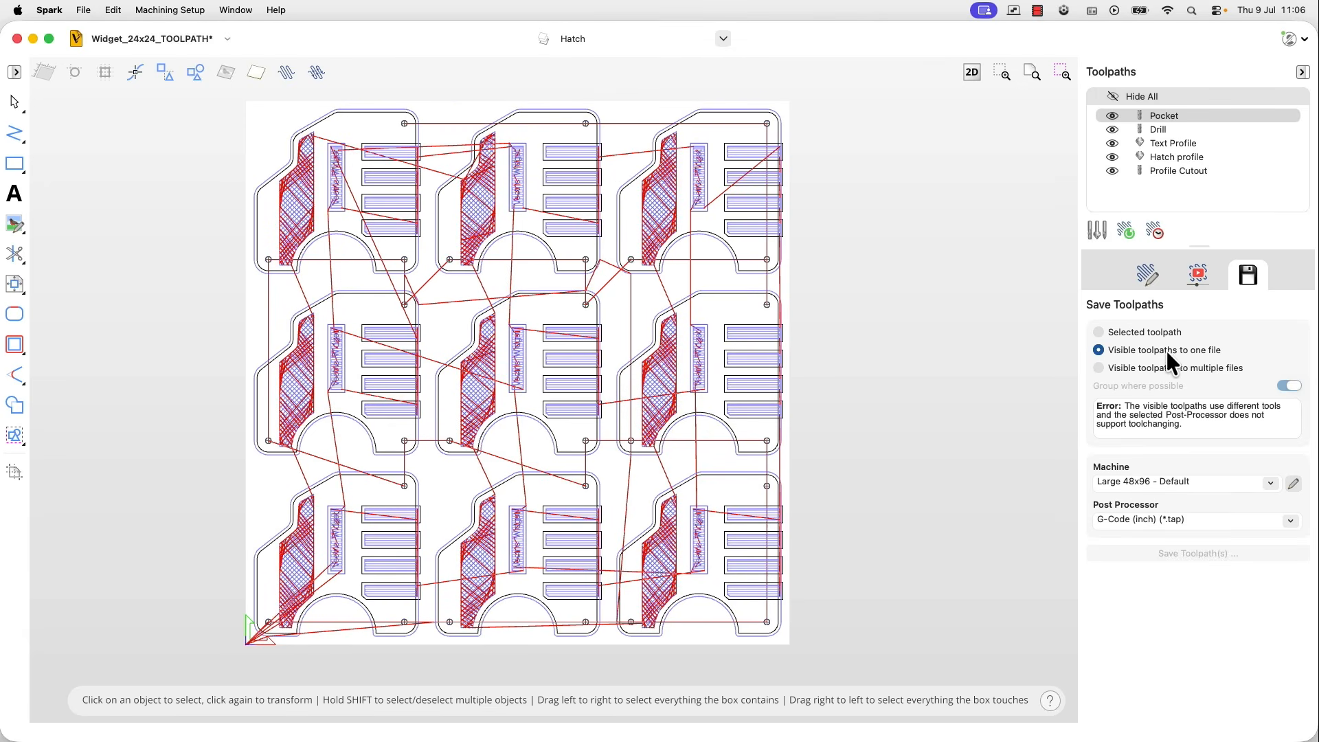
pyautogui.click(1112, 116)
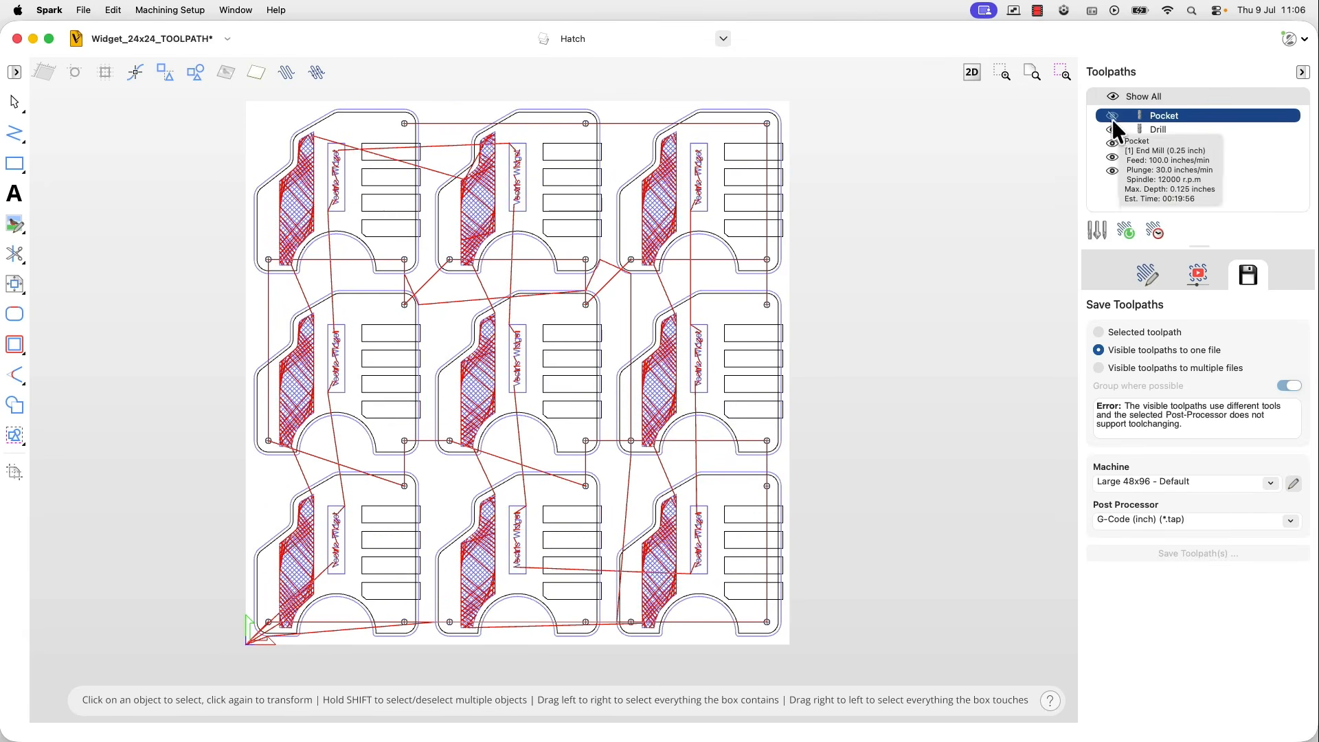
pyautogui.click(1113, 116)
pyautogui.click(1114, 97)
pyautogui.click(1113, 115)
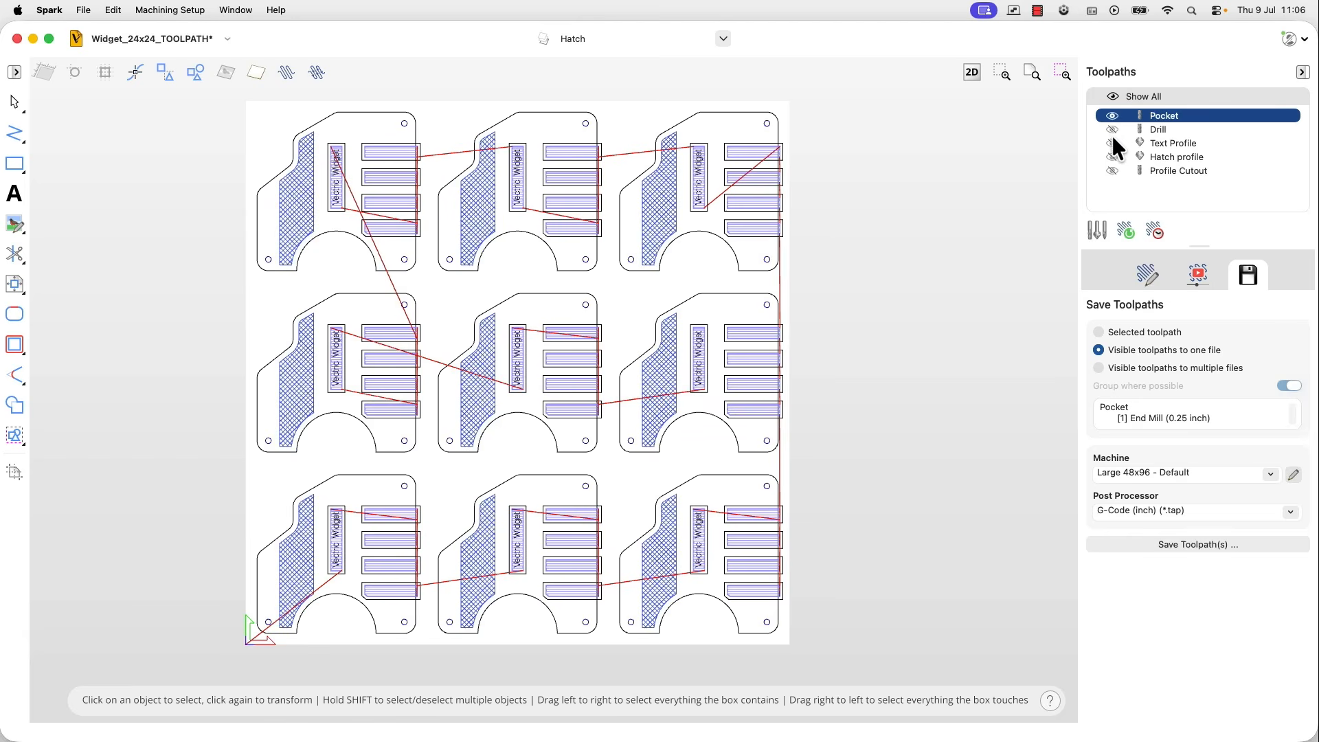
pyautogui.click(1112, 130)
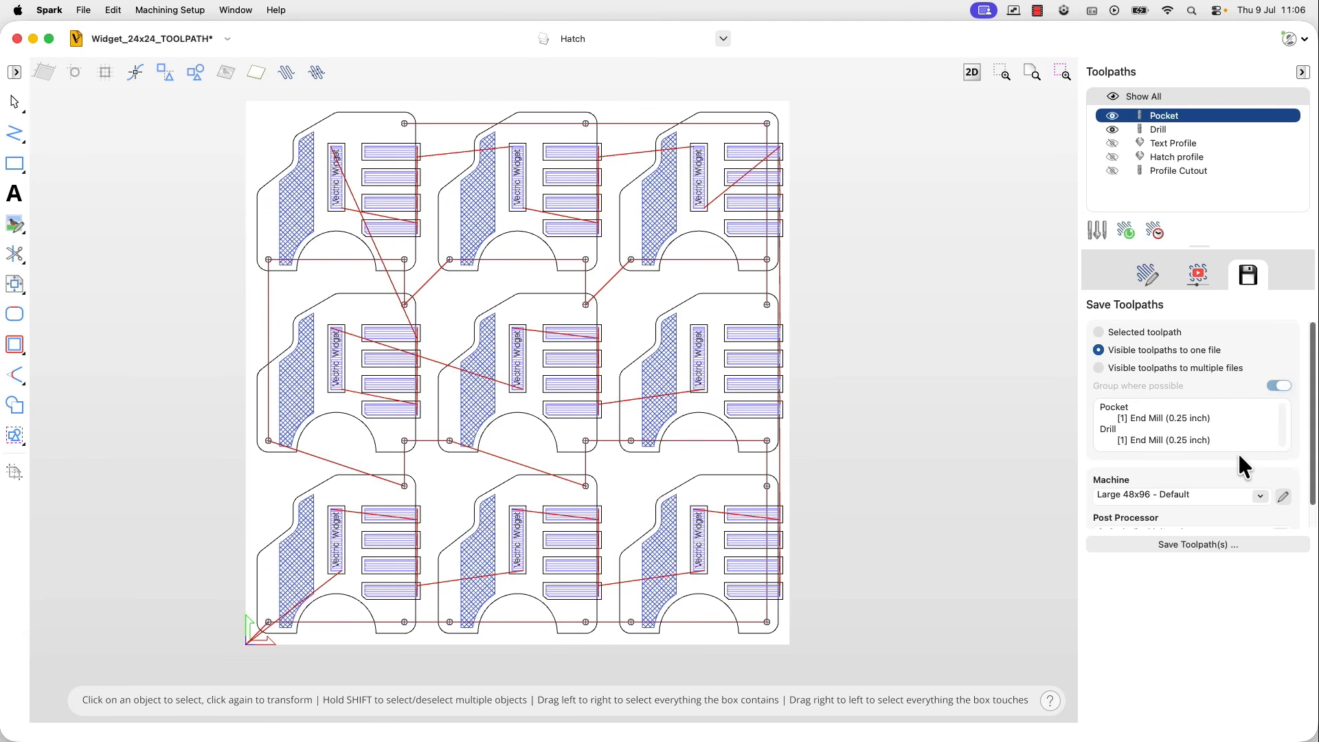
# Save the visible Pocket and Drill toolpaths to one file named Pocket in the tutorialFiles folder, replacing the existing Pocket.tap
pyautogui.click(1206, 543)
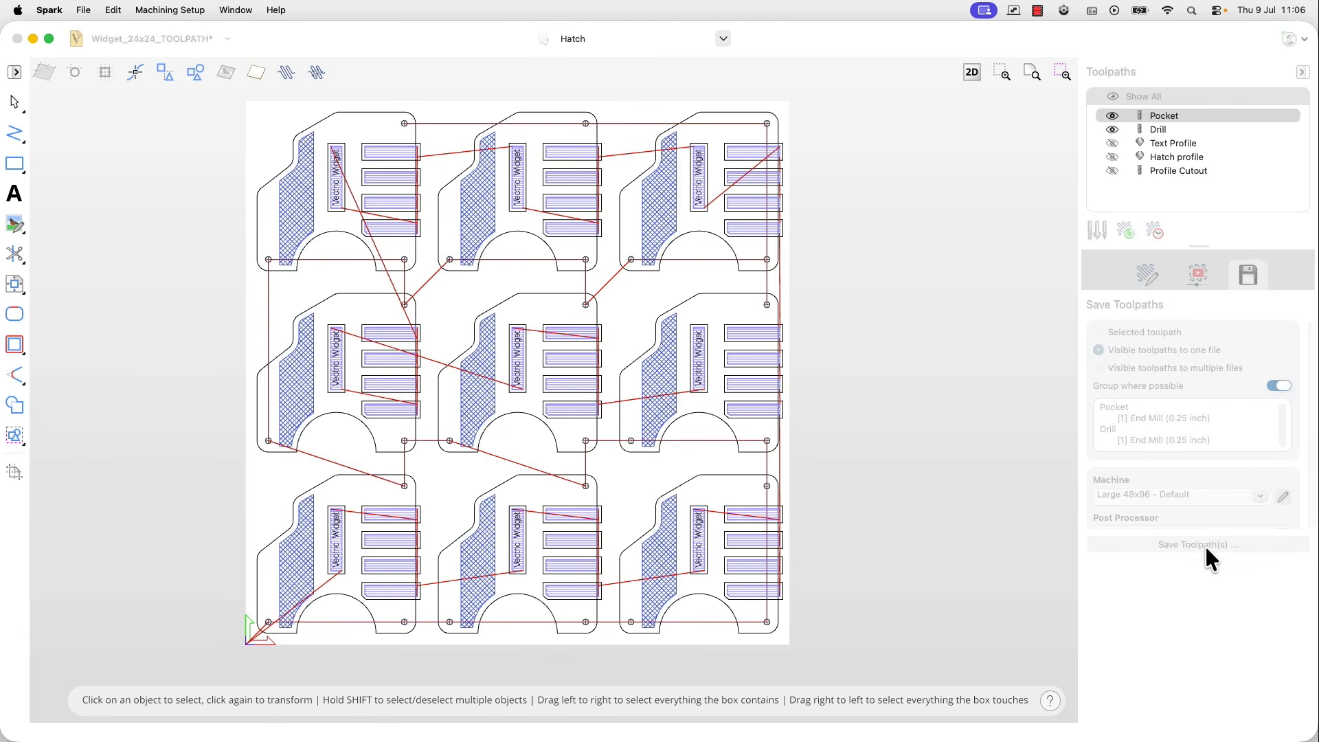
pyautogui.click(921, 409)
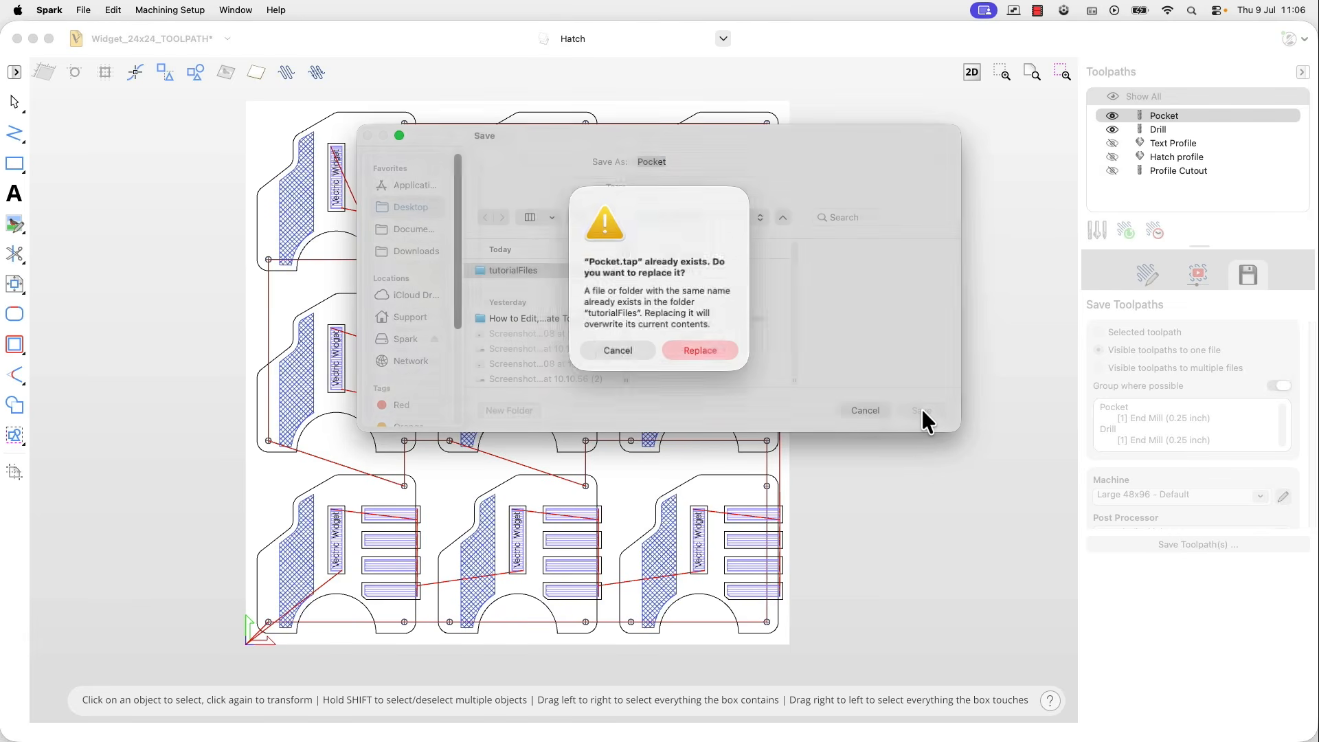
pyautogui.click(683, 354)
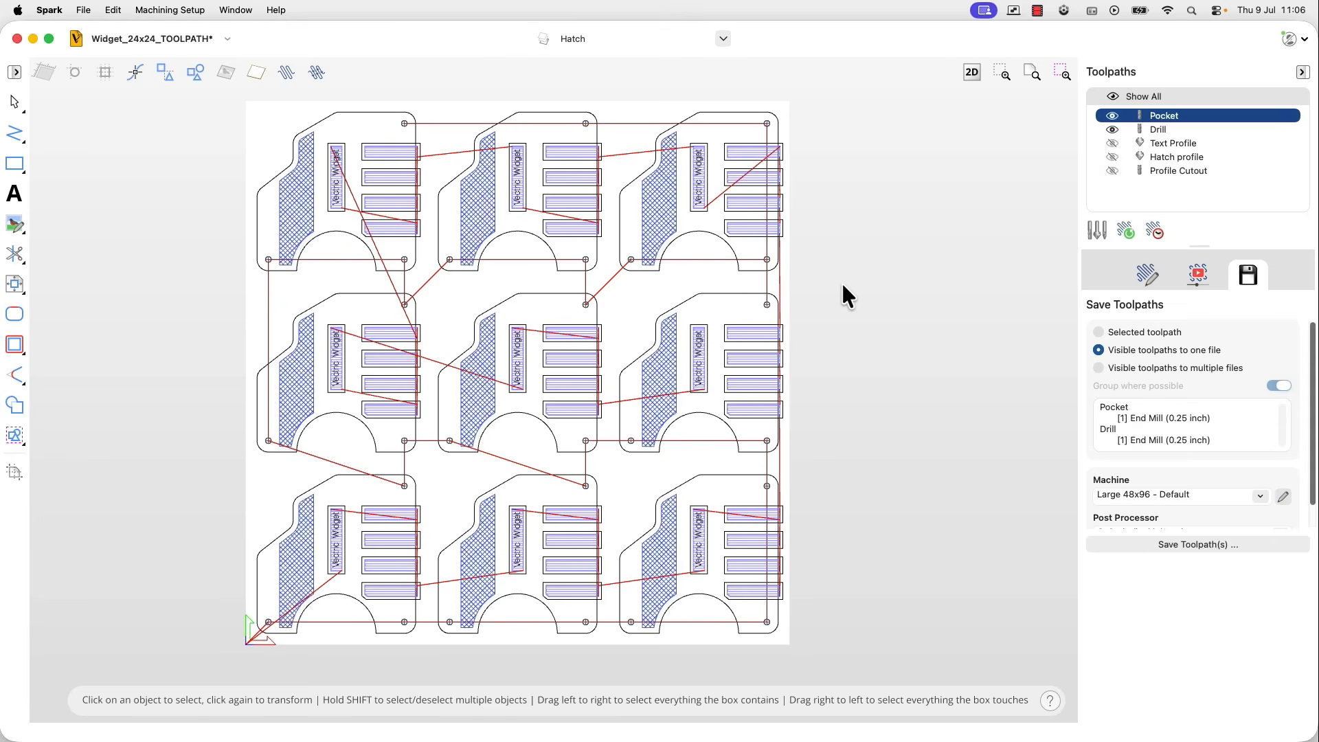
# Switch to the tutorialFiles folder in Finder and check the Pocket.tap file and which applications can open it
pyautogui.press('super+Tab')
pyautogui.press('super+Tab')
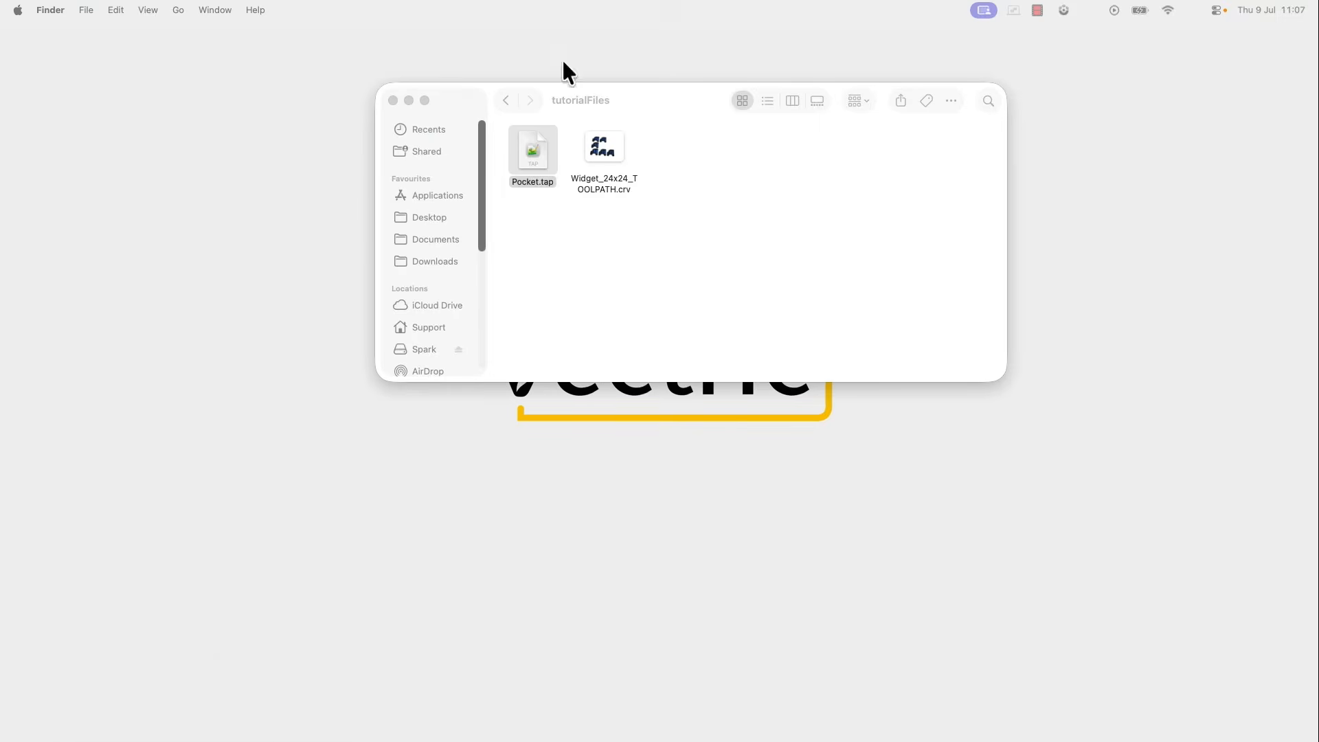
pyautogui.click(547, 149)
pyautogui.rightClick(534, 165)
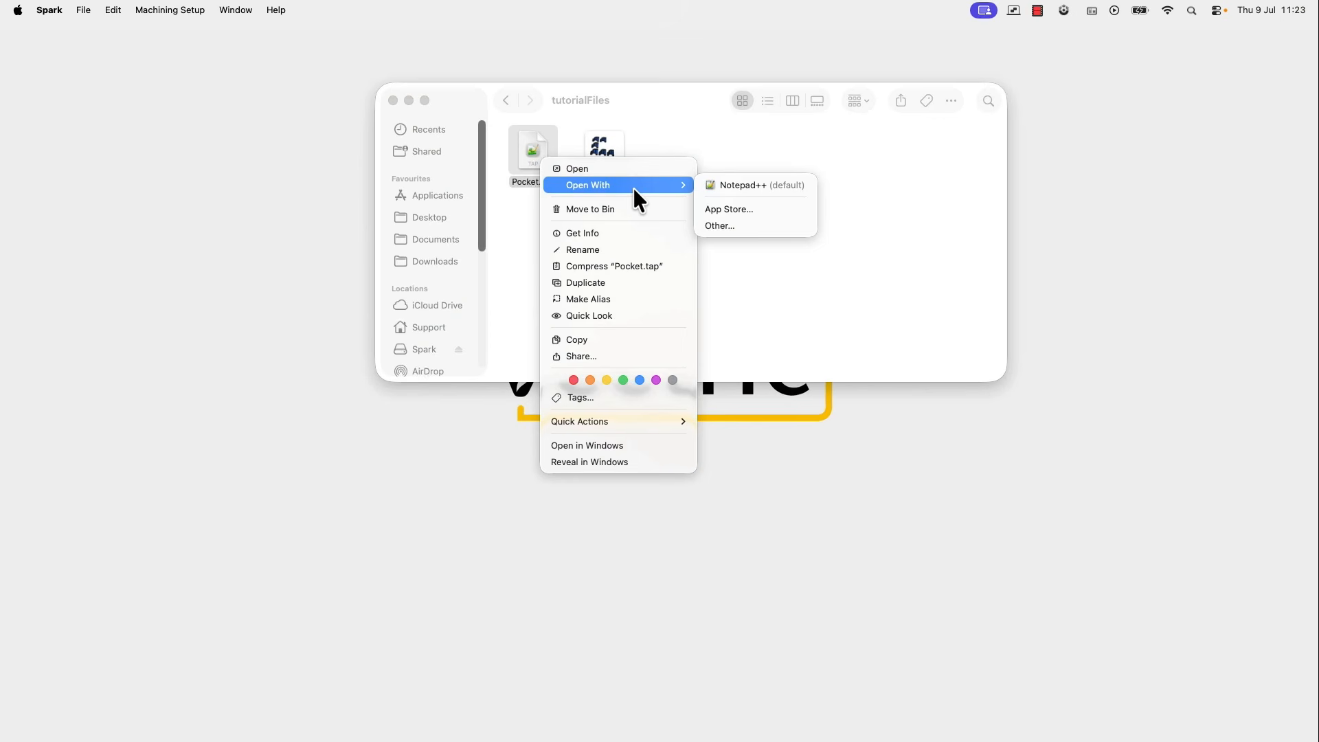
pyautogui.click(745, 539)
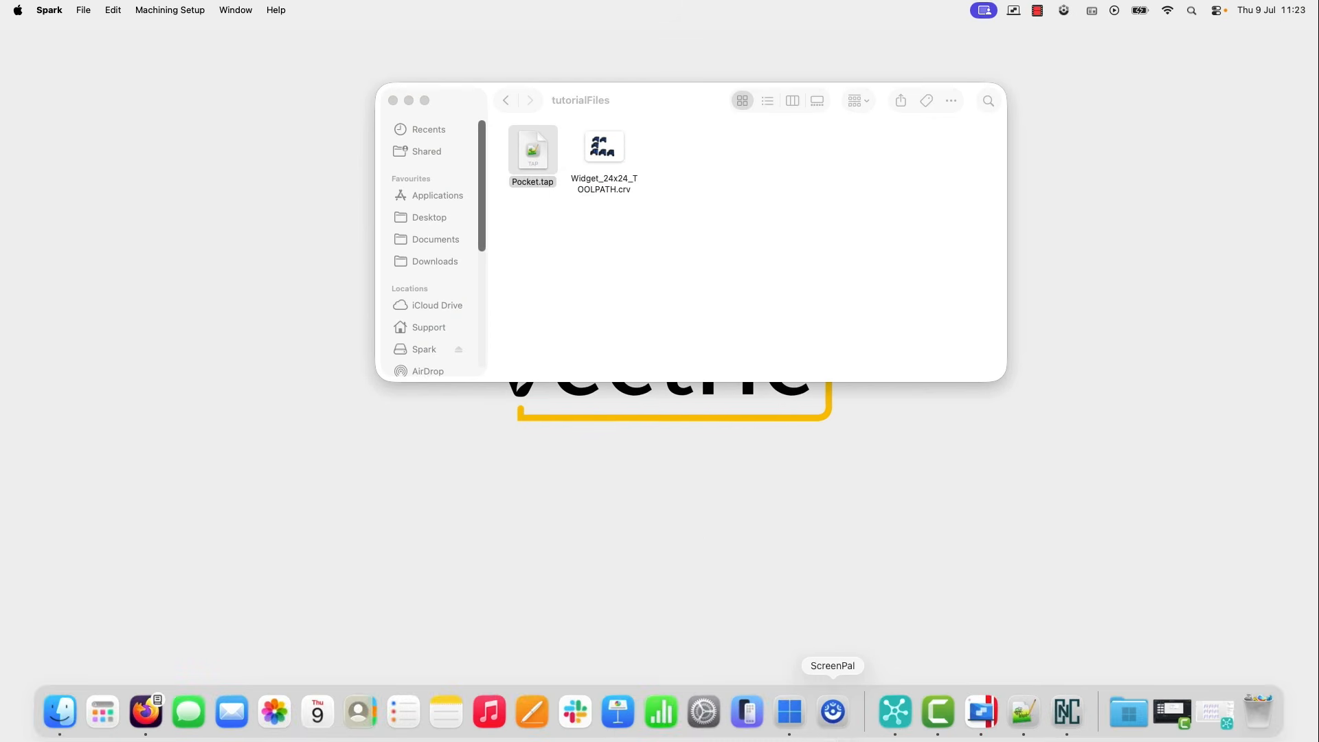
# Return to Spark and save the visible Pocket and Drill toolpaths to one file named Drill&Pocket in the tutorialFiles folder
pyautogui.click(887, 714)
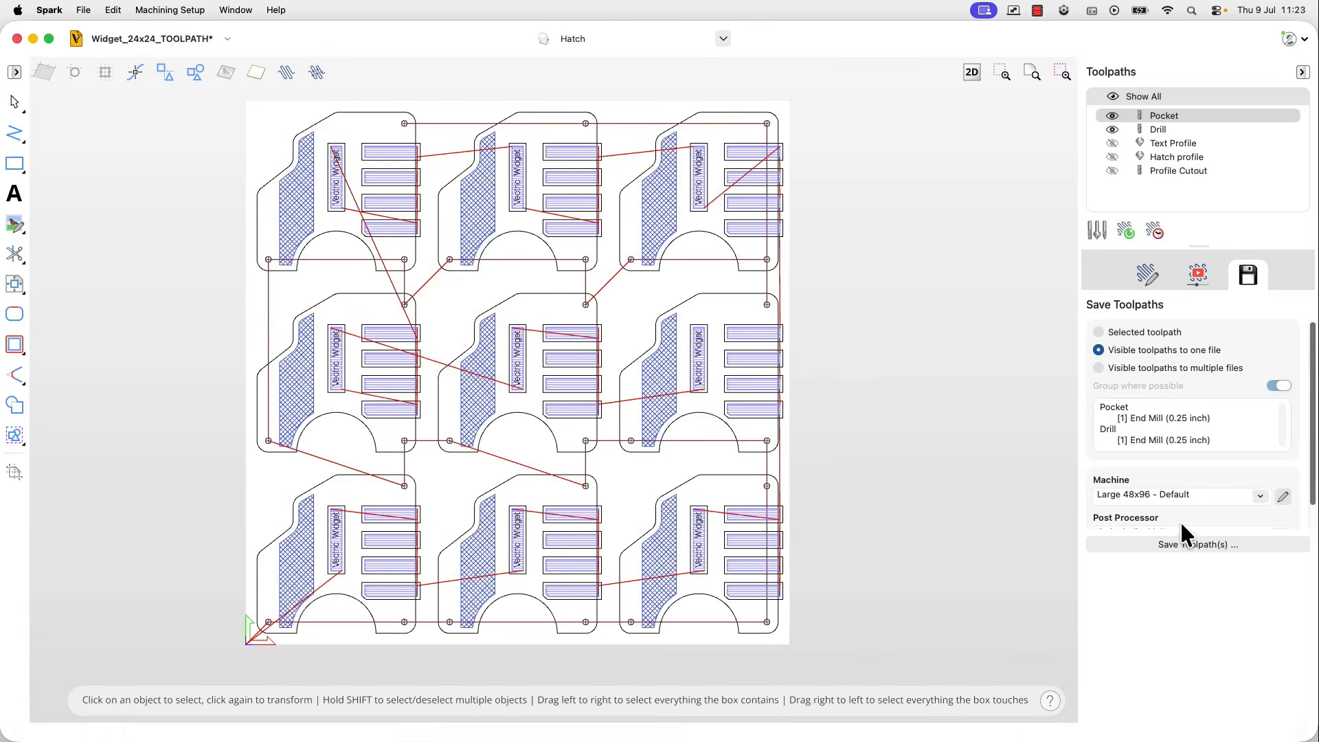
pyautogui.click(1194, 546)
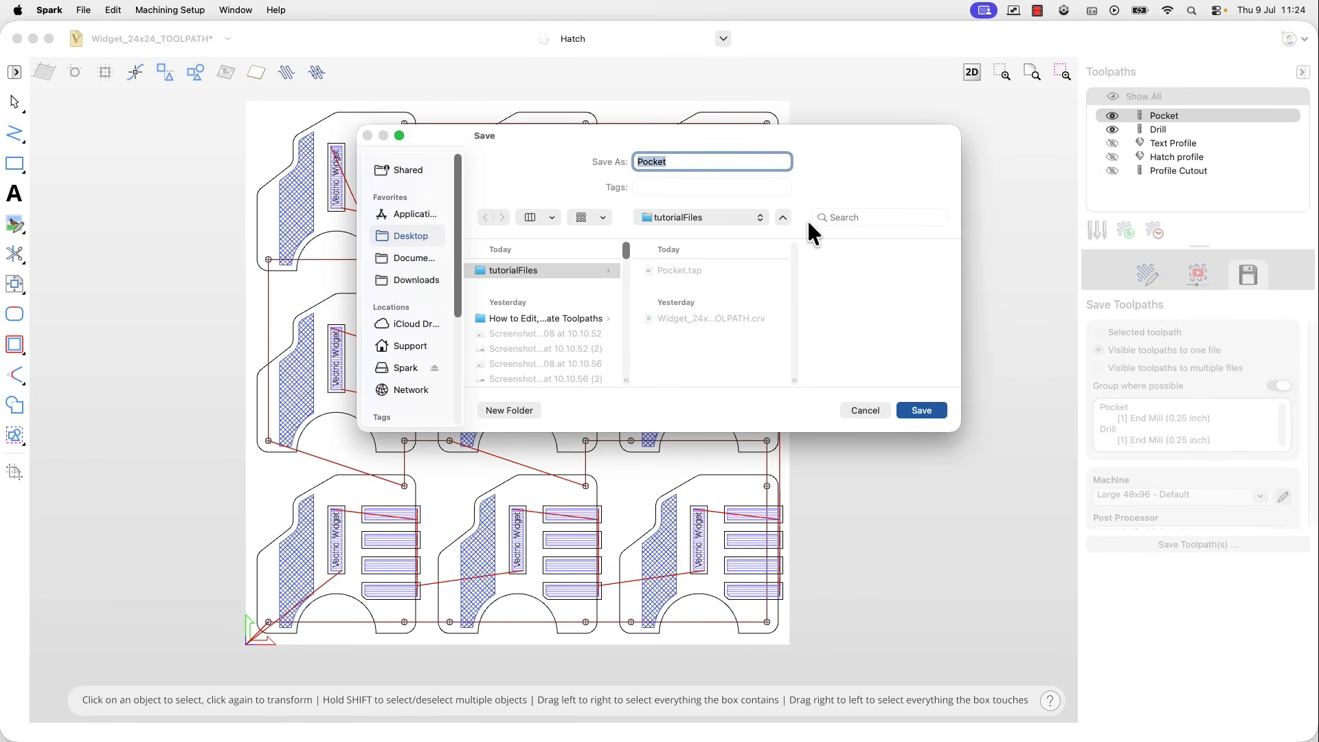
pyautogui.click(783, 217)
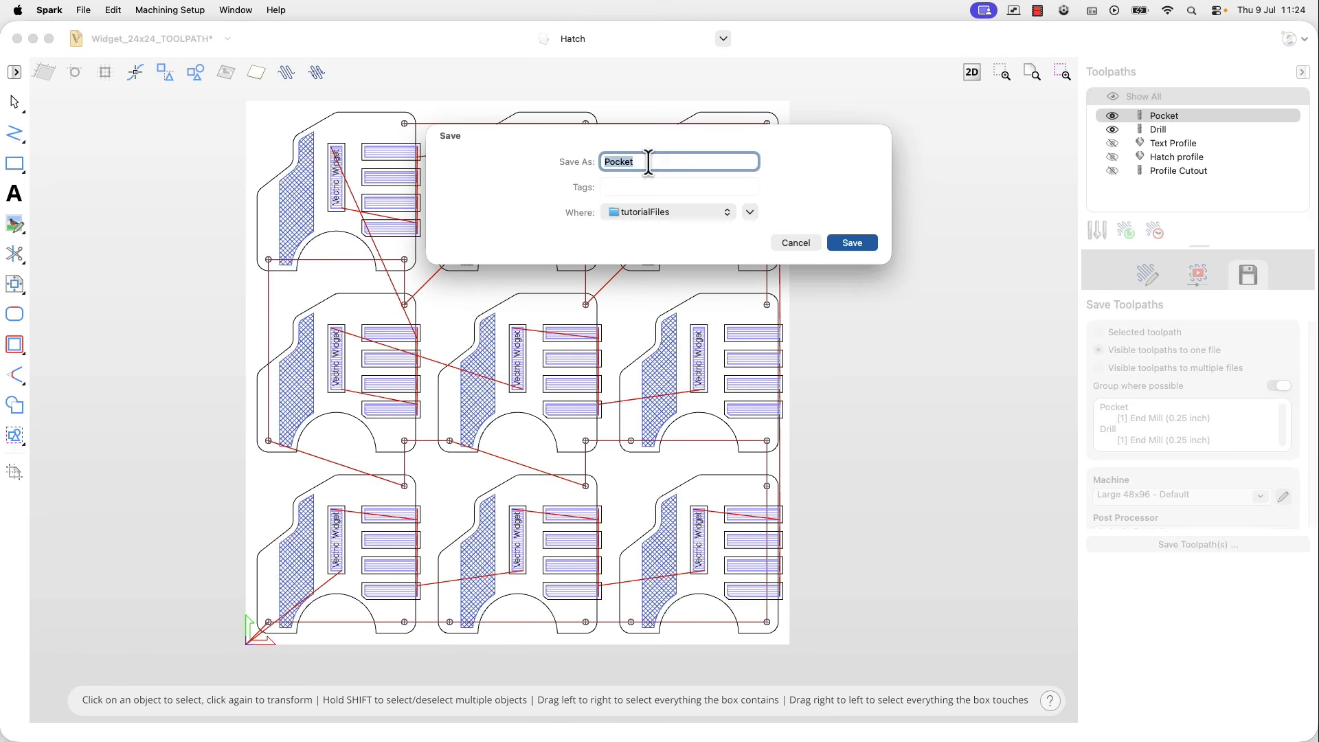
pyautogui.write('Drill&Pocket')
pyautogui.click(852, 243)
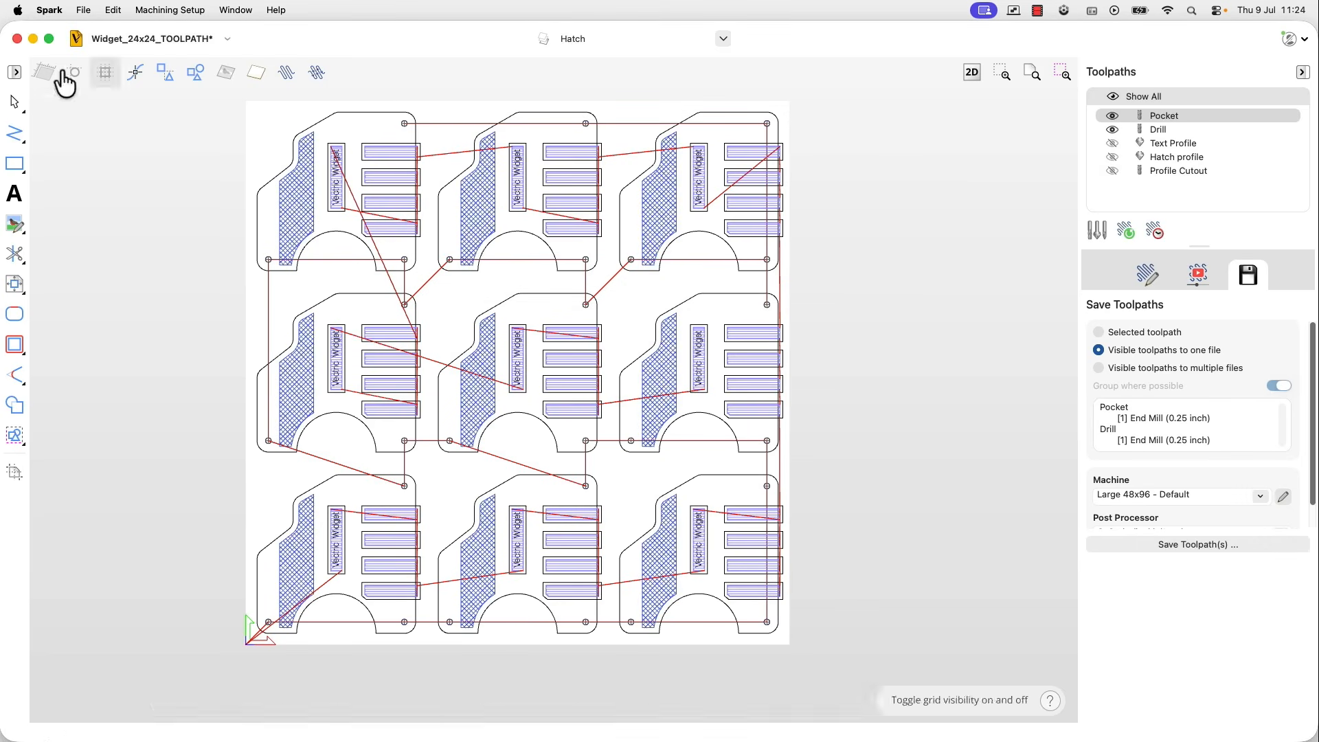
# Minimise the Spark window and select Drill&Pocket.tap in the tutorialFiles folder to check the saved file
pyautogui.click(32, 38)
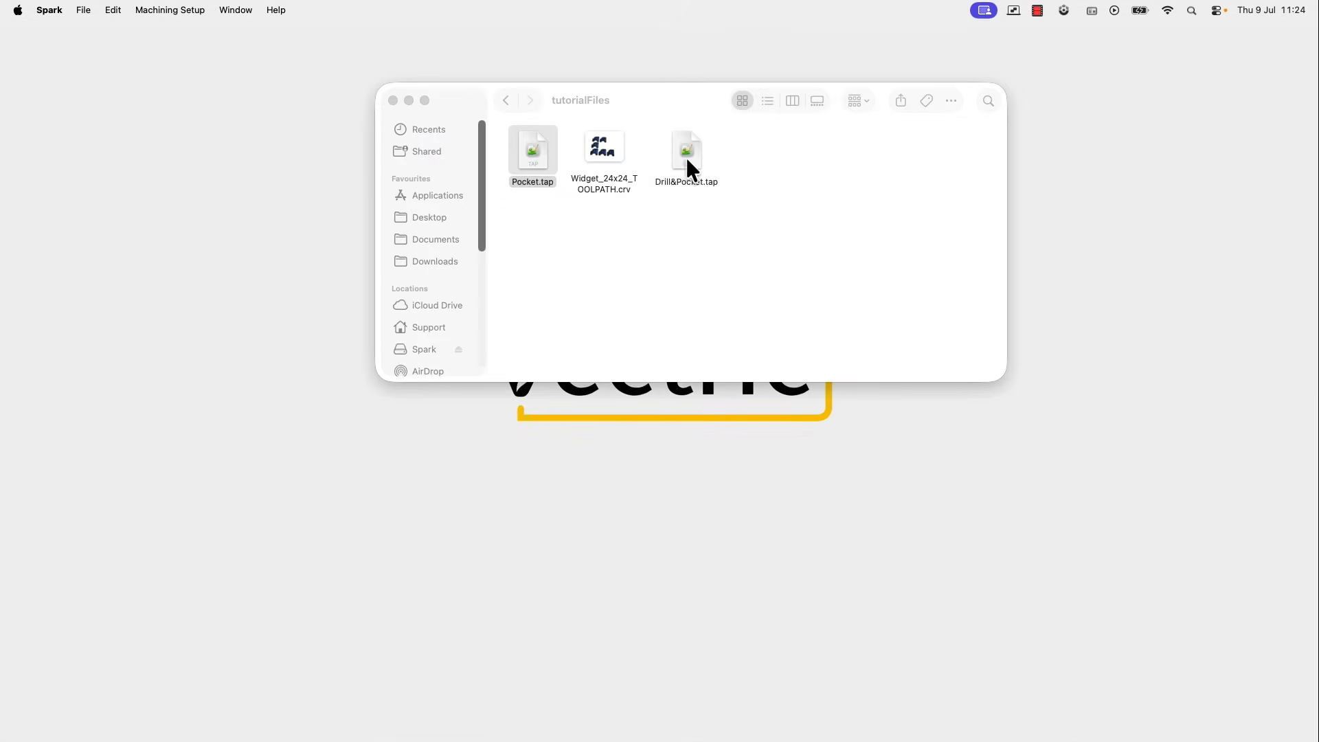
pyautogui.click(720, 311)
pyautogui.click(687, 180)
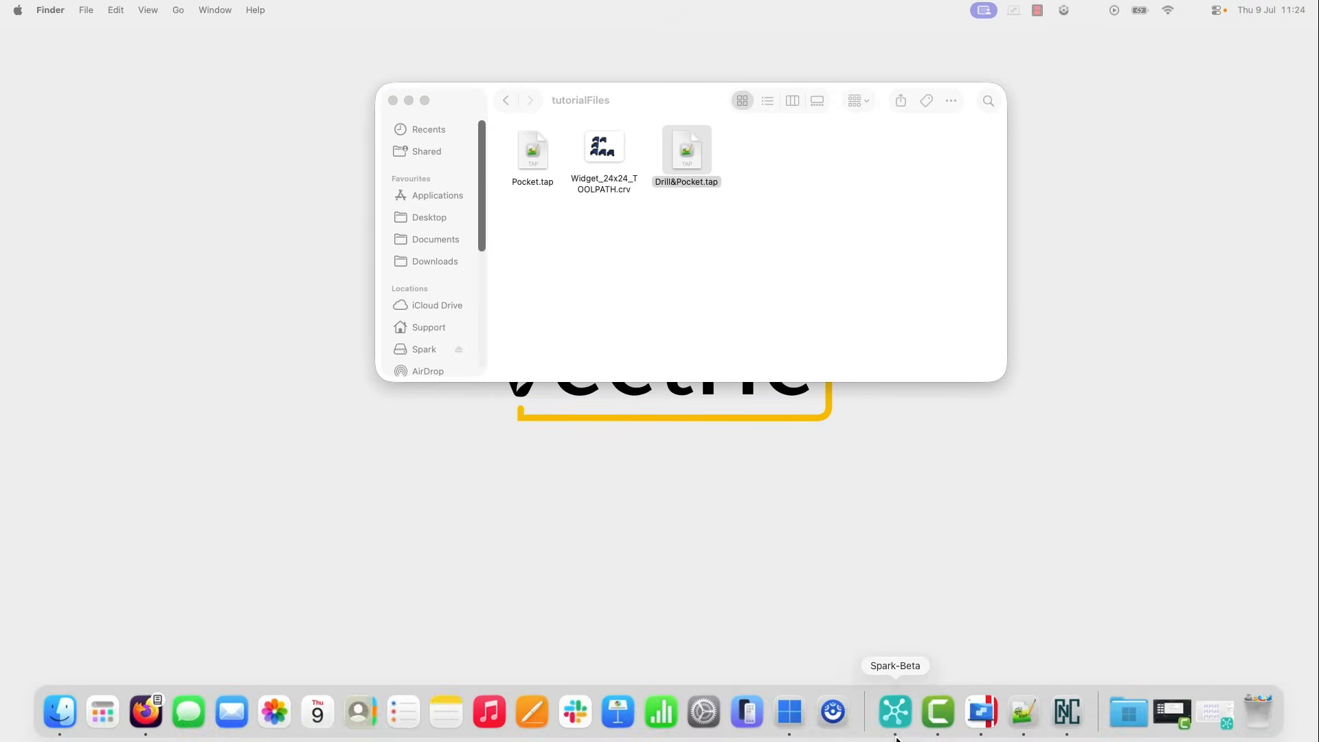
# Return to Spark and save the visible toolpaths to multiple files under the name Widget in the tutorialFiles folder
pyautogui.click(896, 740)
pyautogui.click(1194, 368)
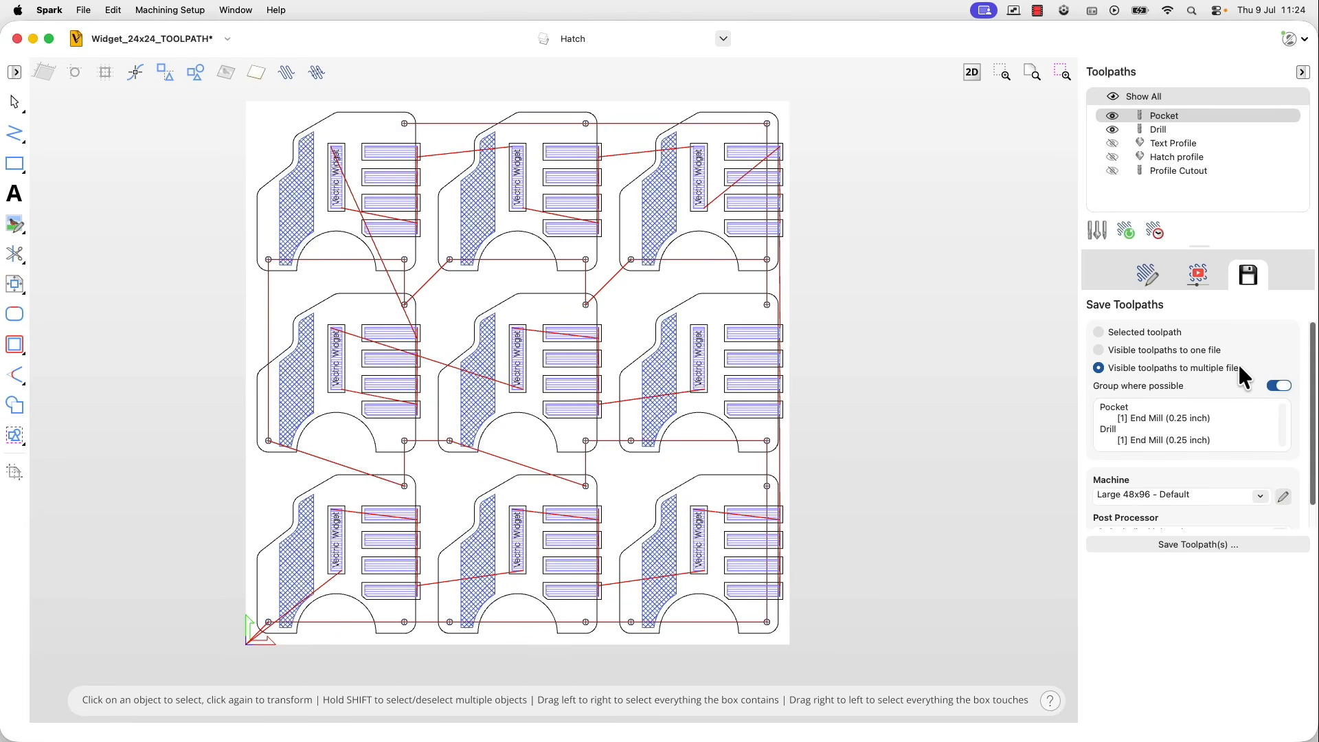
pyautogui.click(1187, 544)
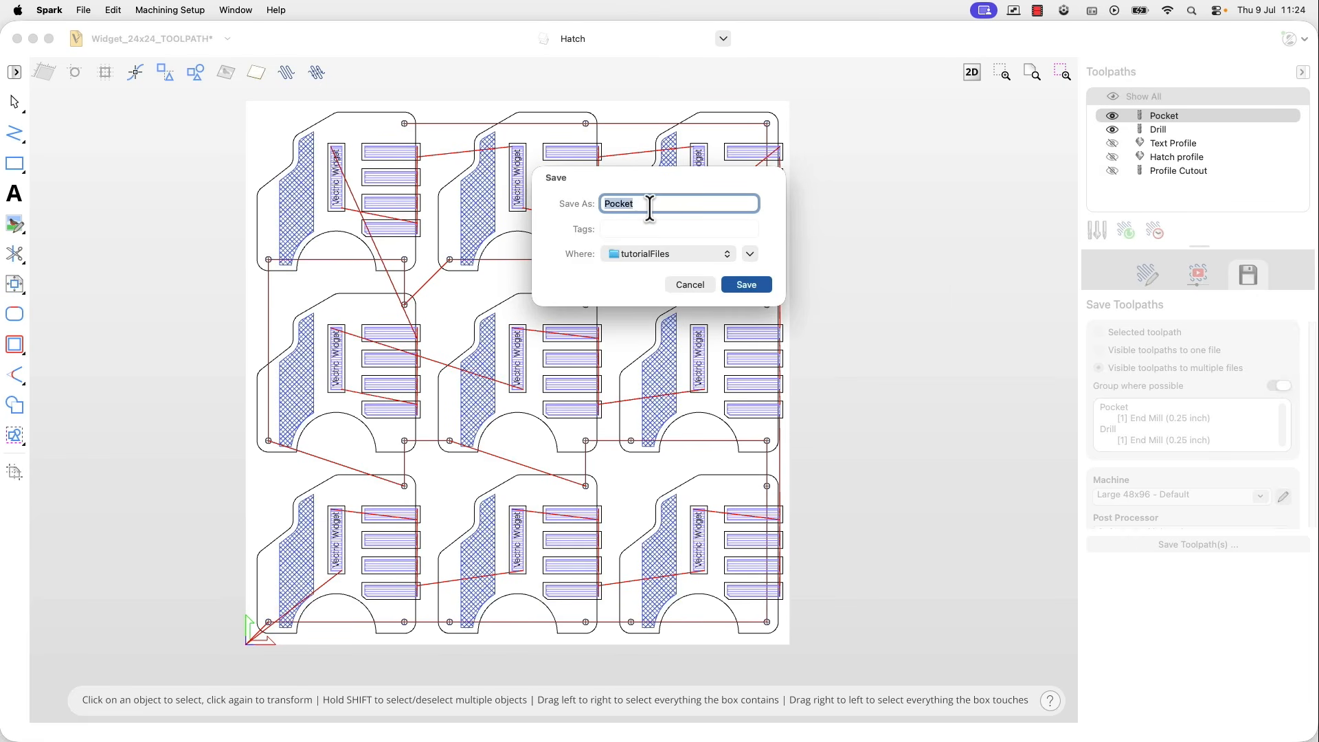
pyautogui.write('Widget')
pyautogui.click(738, 285)
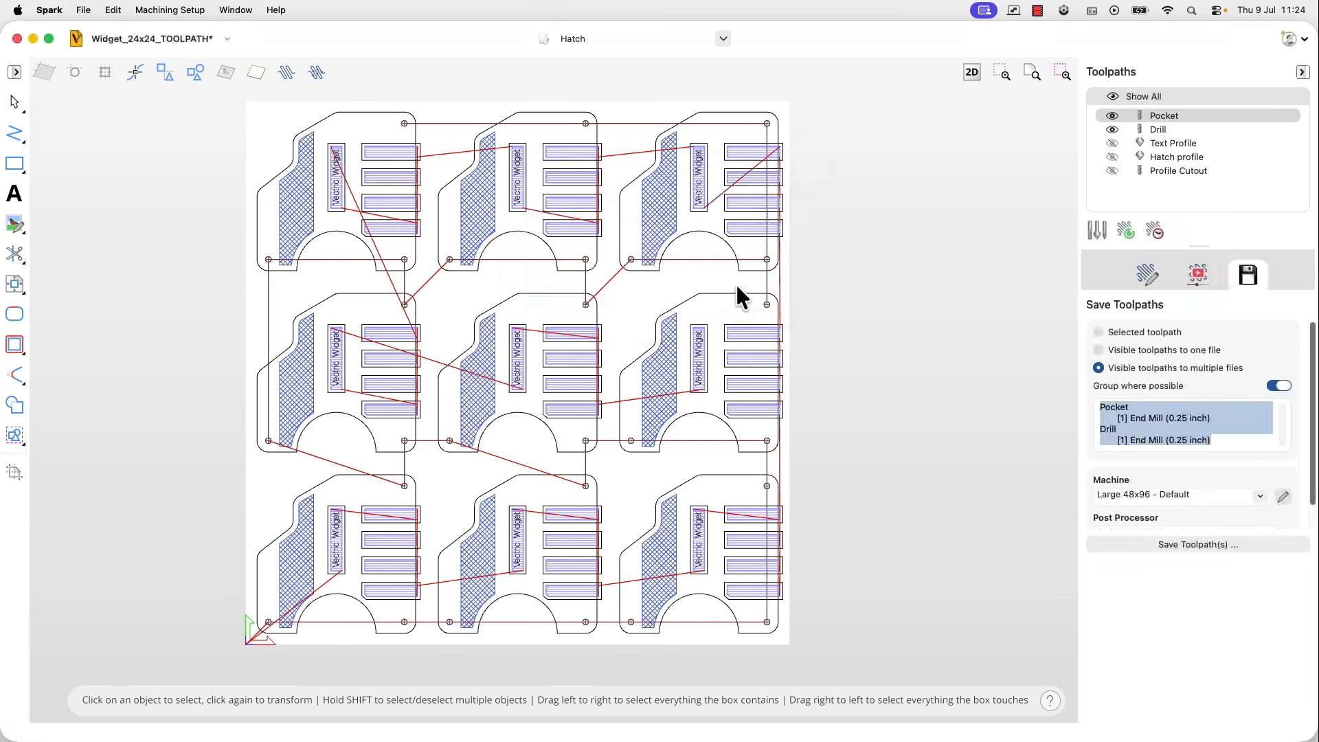
# Minimise the Spark window, check Widget_1-2-Pocket.tap in the tutorialFiles folder, and move that file to the bin
pyautogui.click(33, 39)
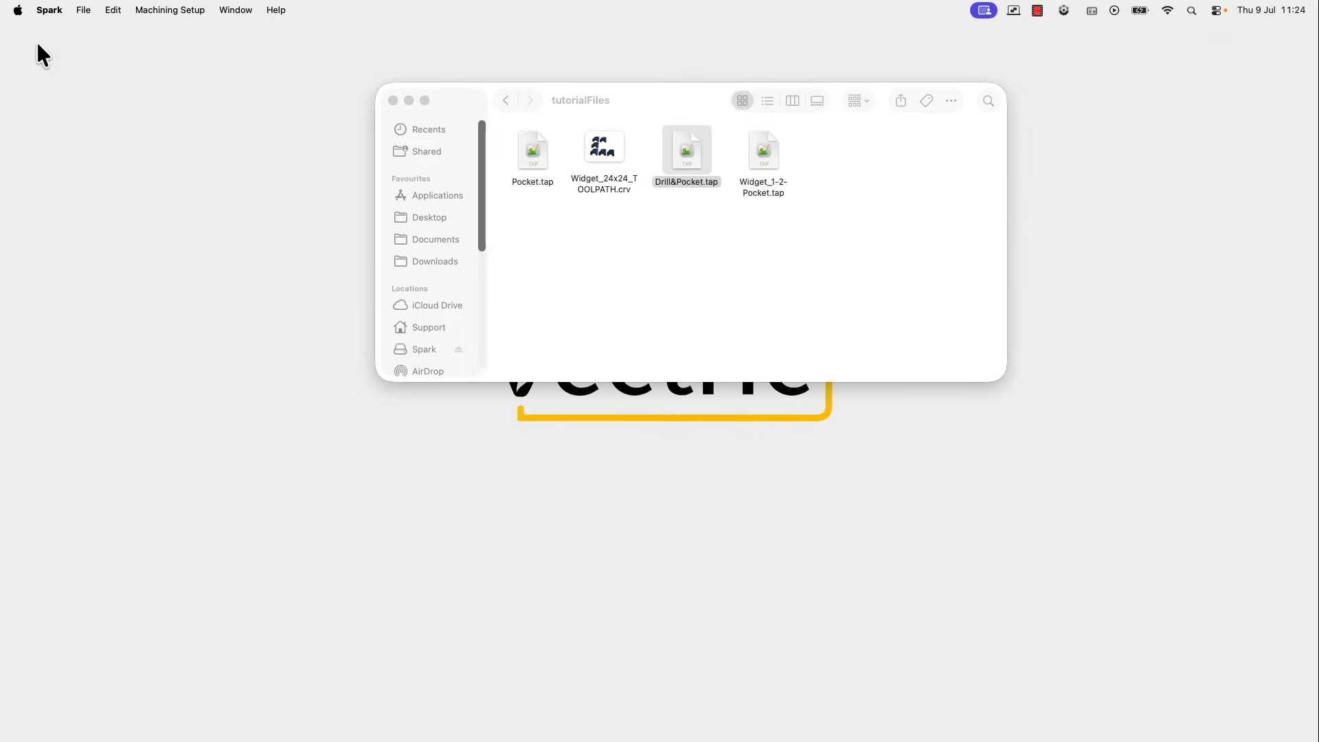
pyautogui.click(778, 194)
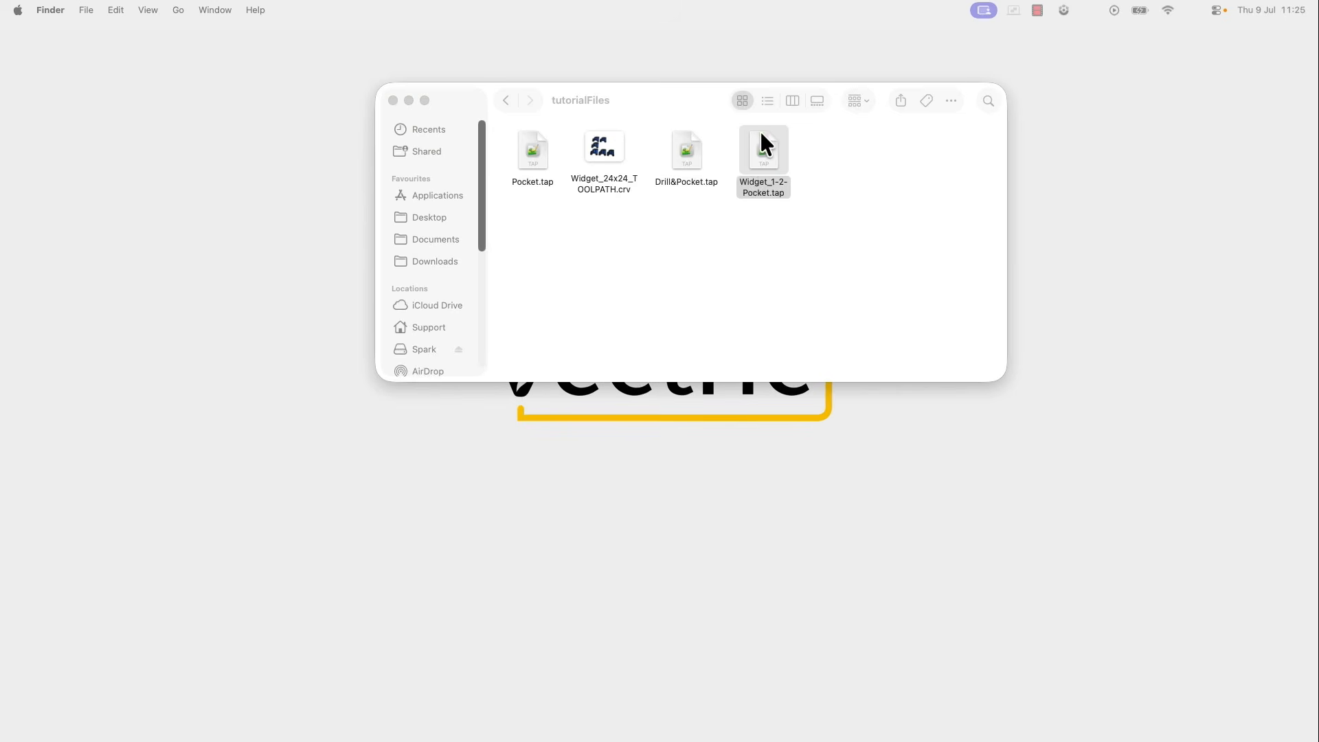
pyautogui.click(762, 172)
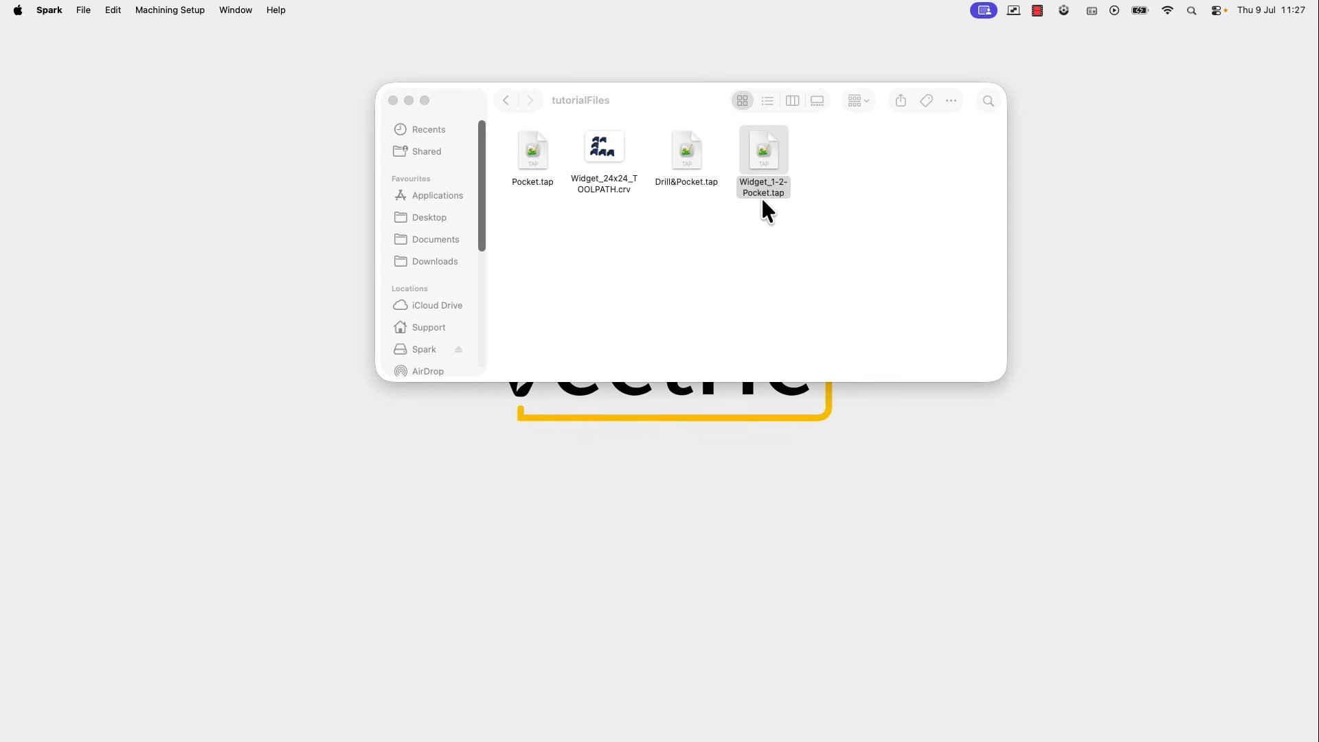
pyautogui.rightClick(752, 148)
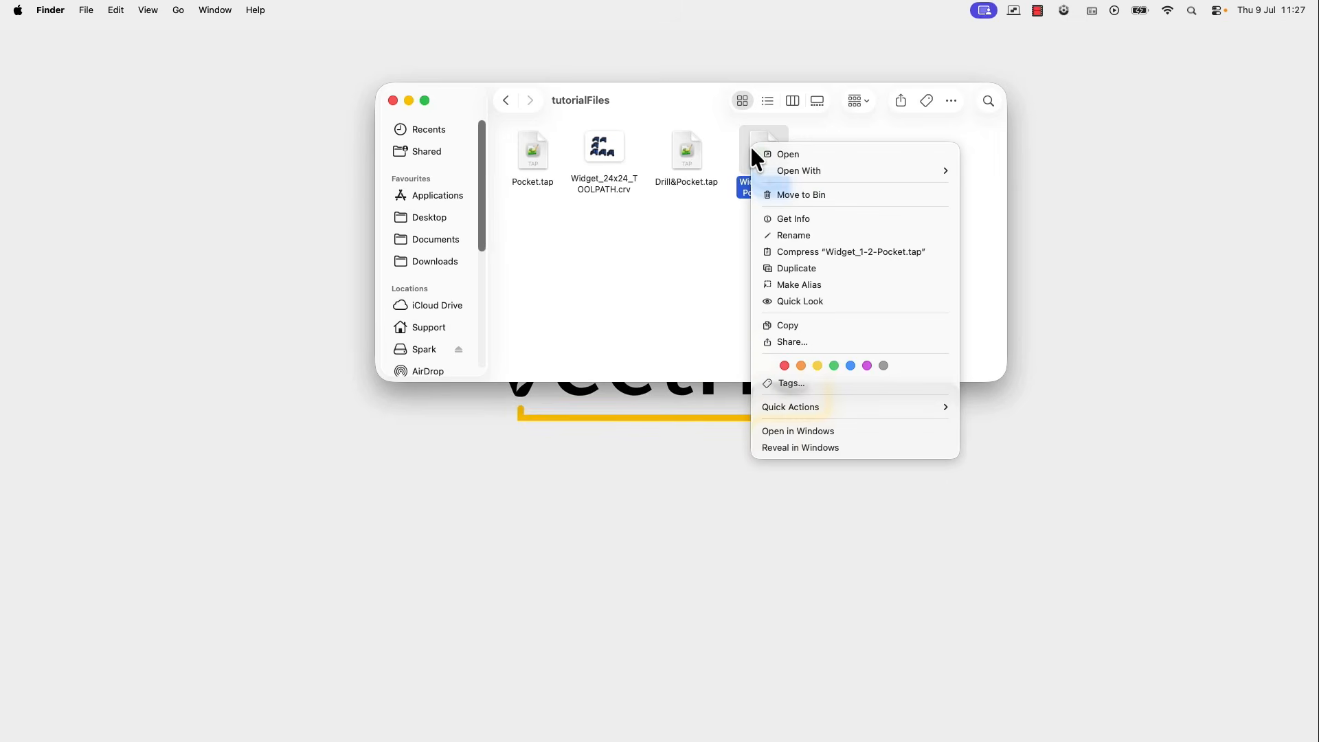
pyautogui.click(786, 193)
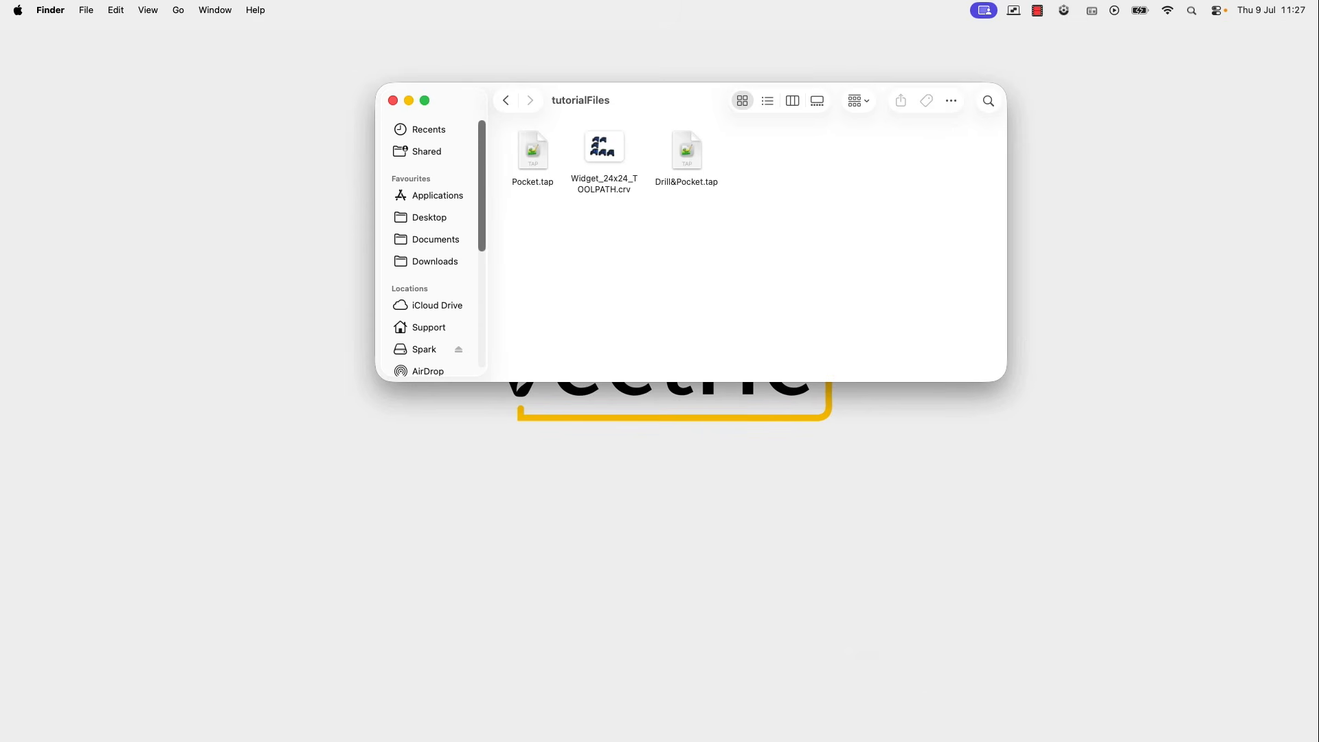
# Return to Spark, show all toolpaths, and save them to multiple files under the name Pocket in tutorialFiles, accepting the replacement
pyautogui.click(897, 715)
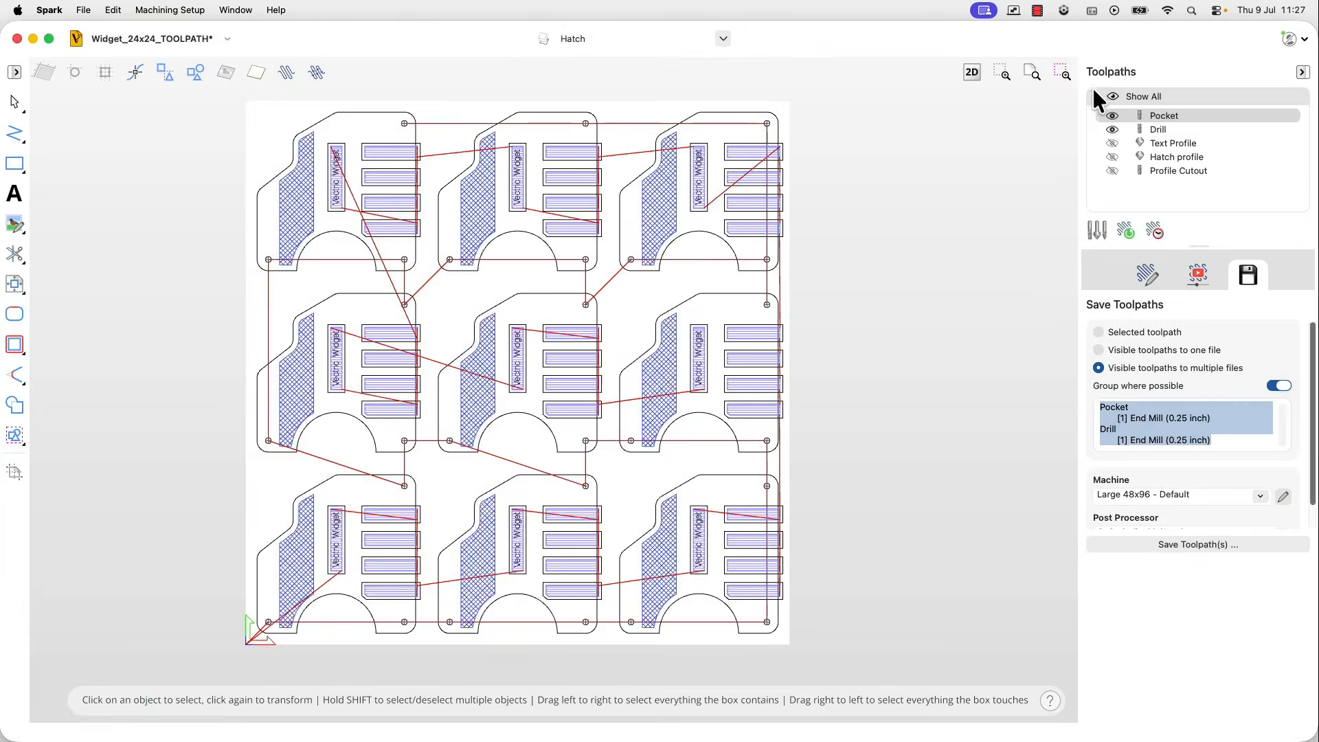
pyautogui.click(1113, 98)
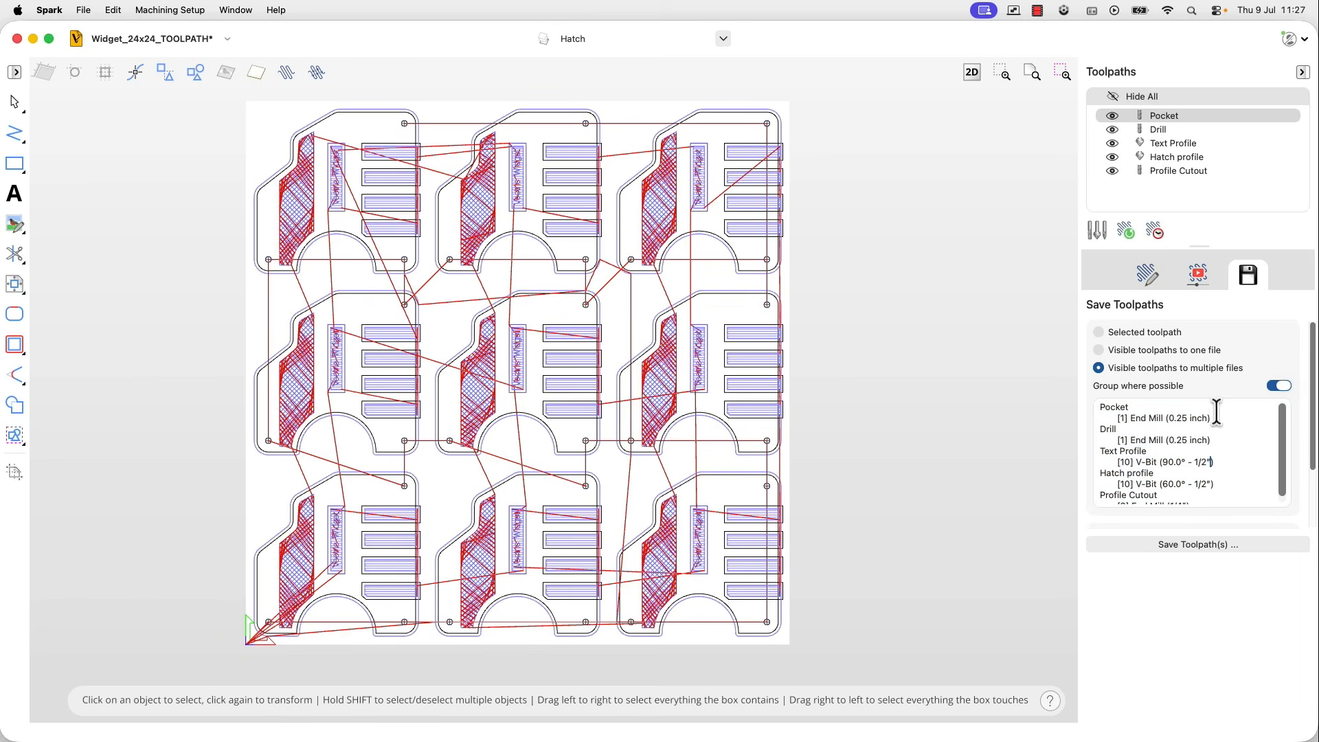
pyautogui.click(1192, 544)
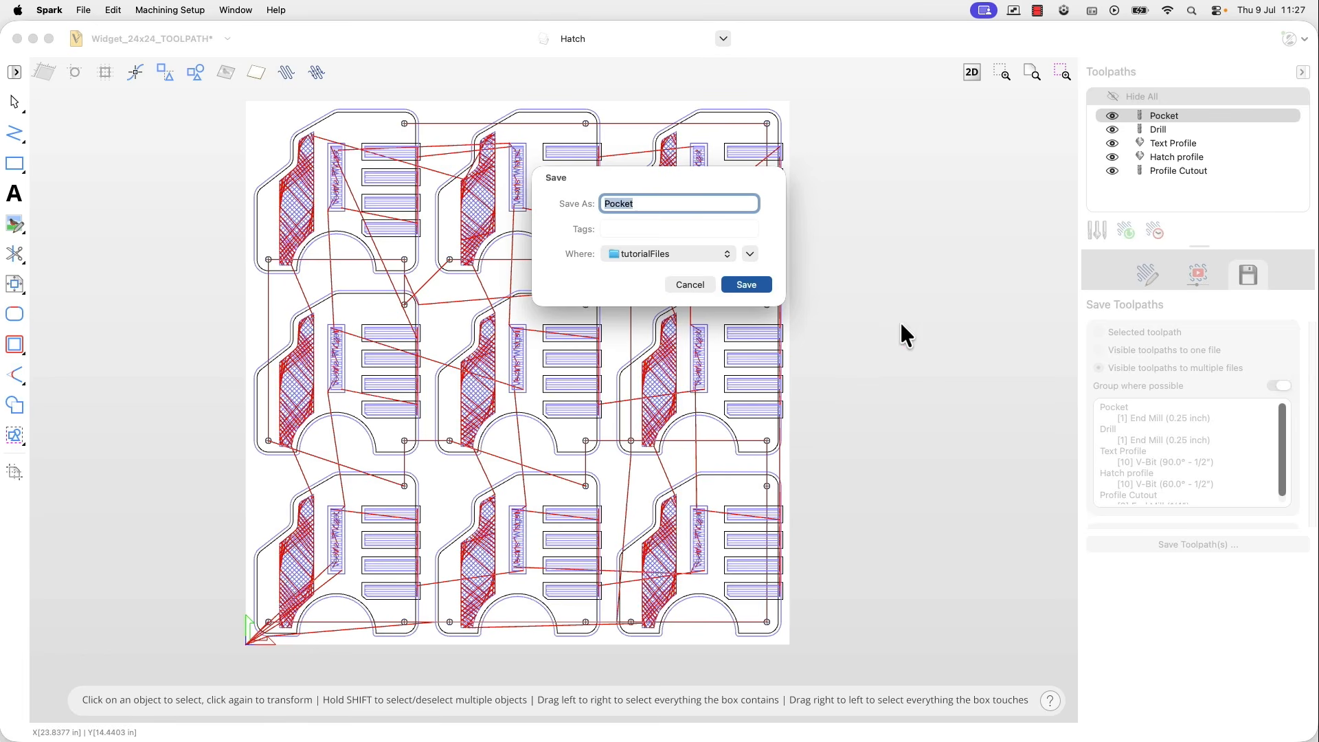
pyautogui.click(752, 286)
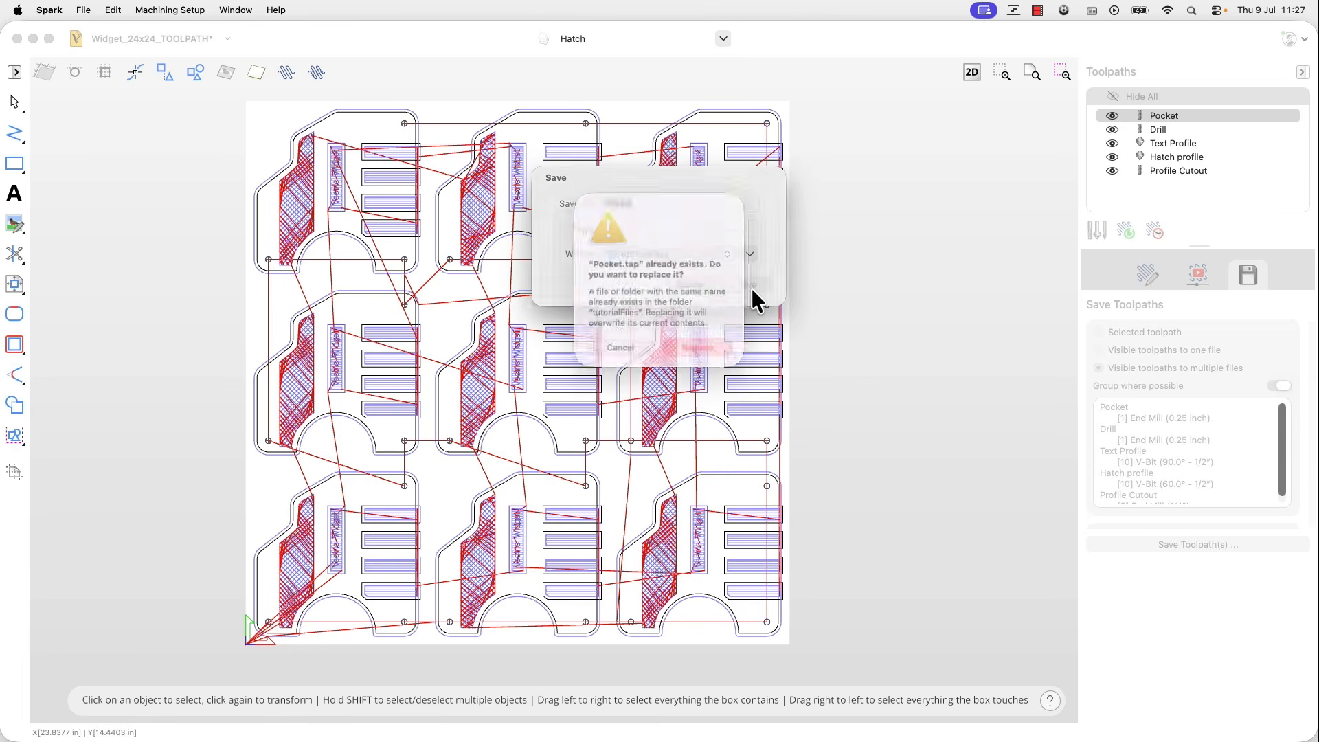
pyautogui.click(709, 351)
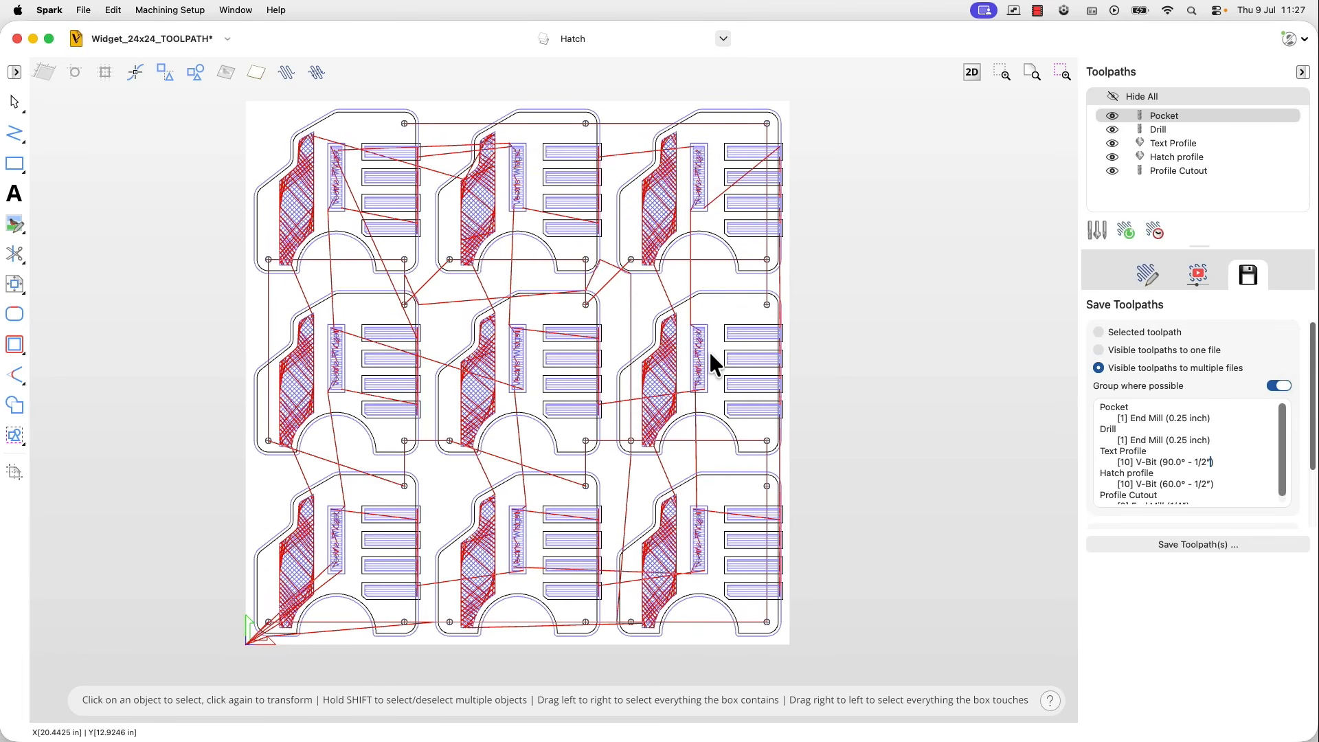
# Minimise the Spark window and select Pocket_1-2-Pocket.tap in the tutorialFiles folder to inspect the grouped output
pyautogui.click(33, 39)
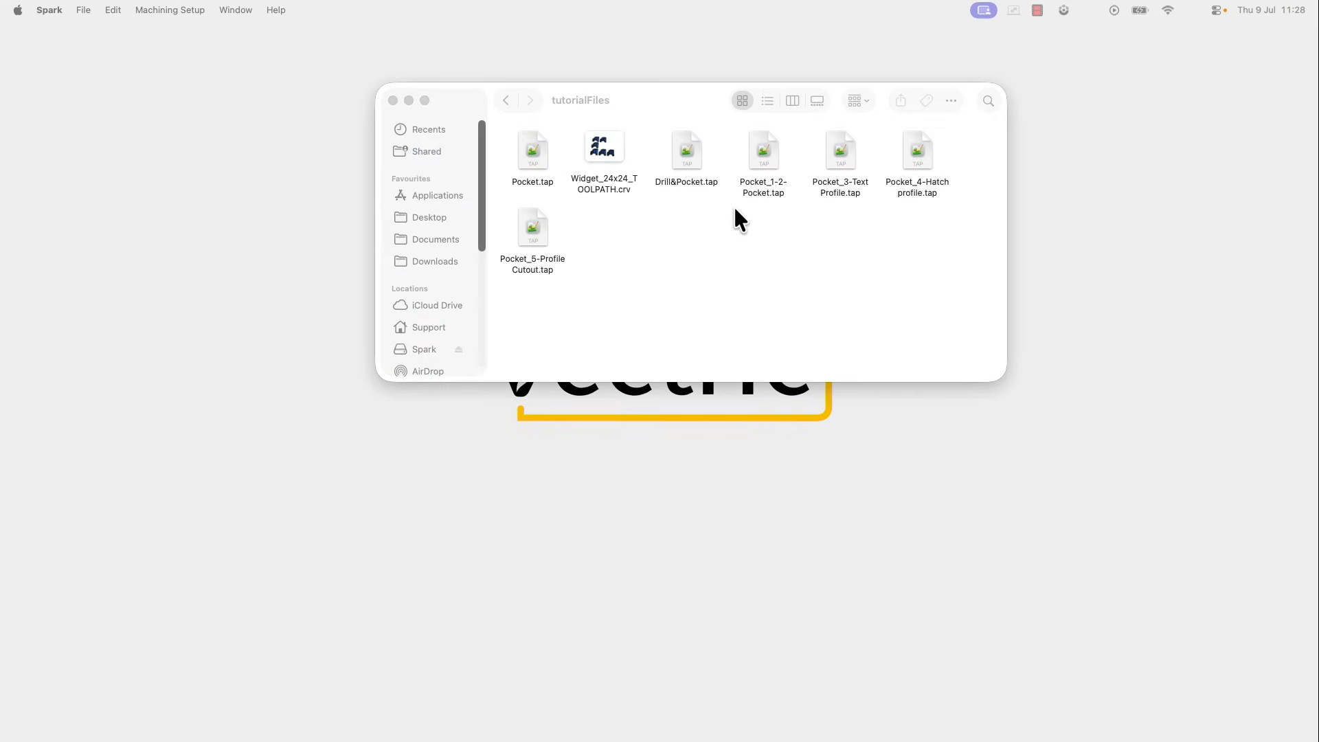
pyautogui.click(764, 190)
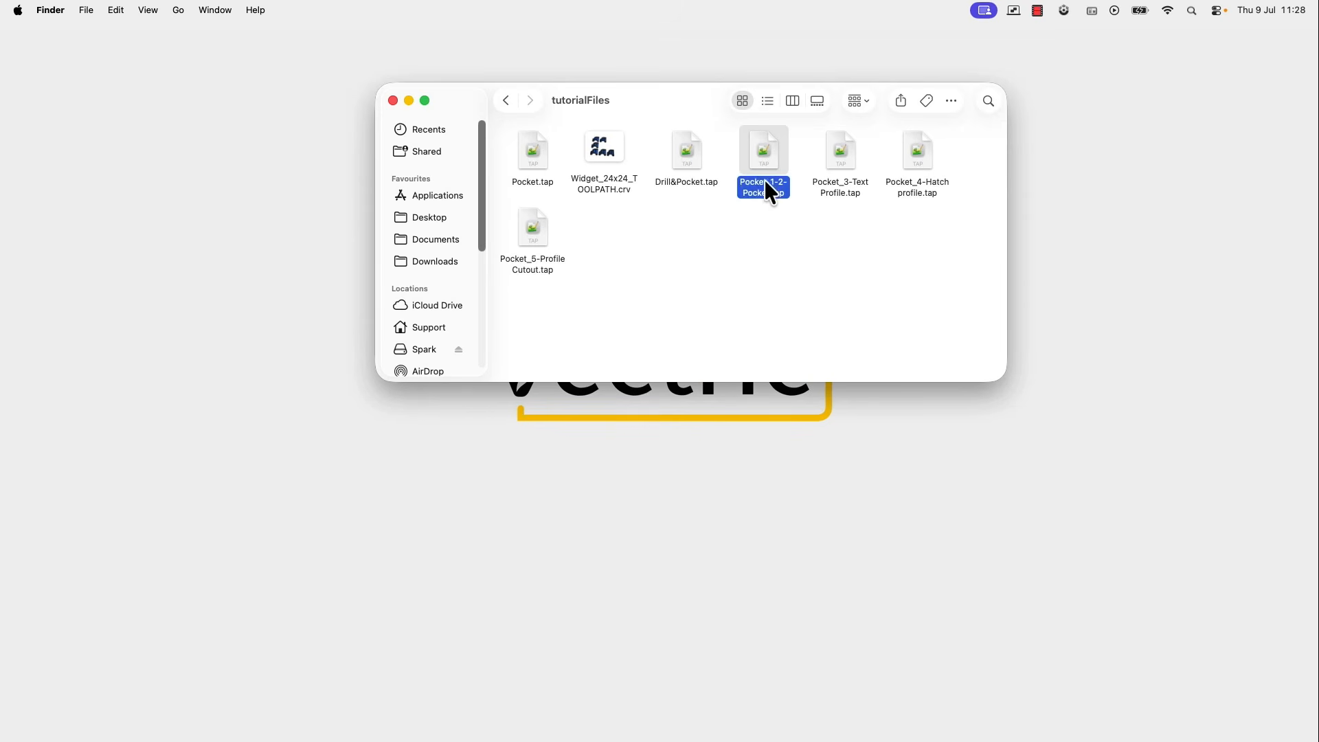